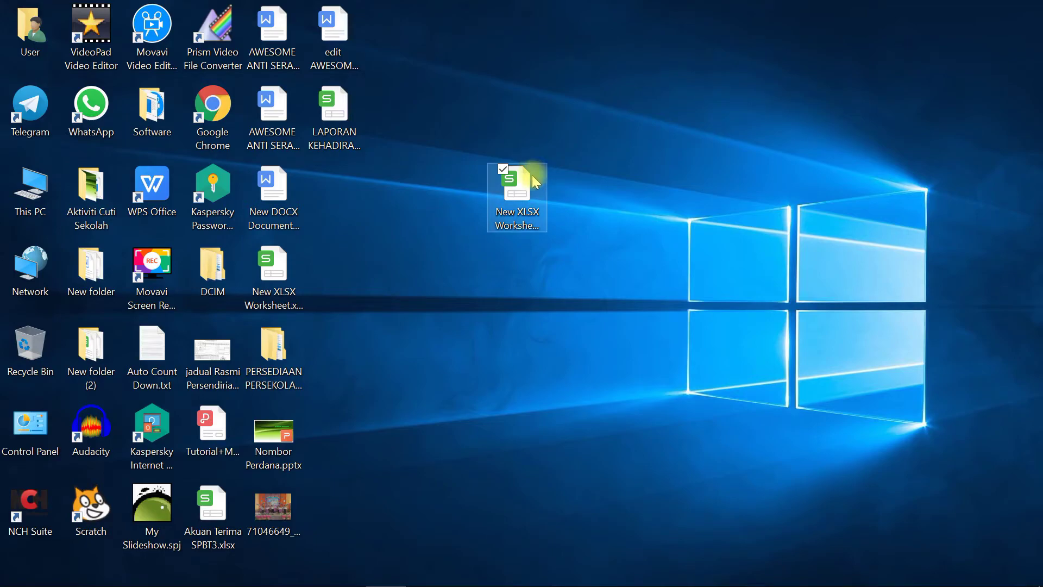
Step: In New XLSX Worksheet (2).xlsx, copy the title from Sheet1 cell D2 to Sheet2 cell B1 and fit column B to its text
double_click(517, 188)
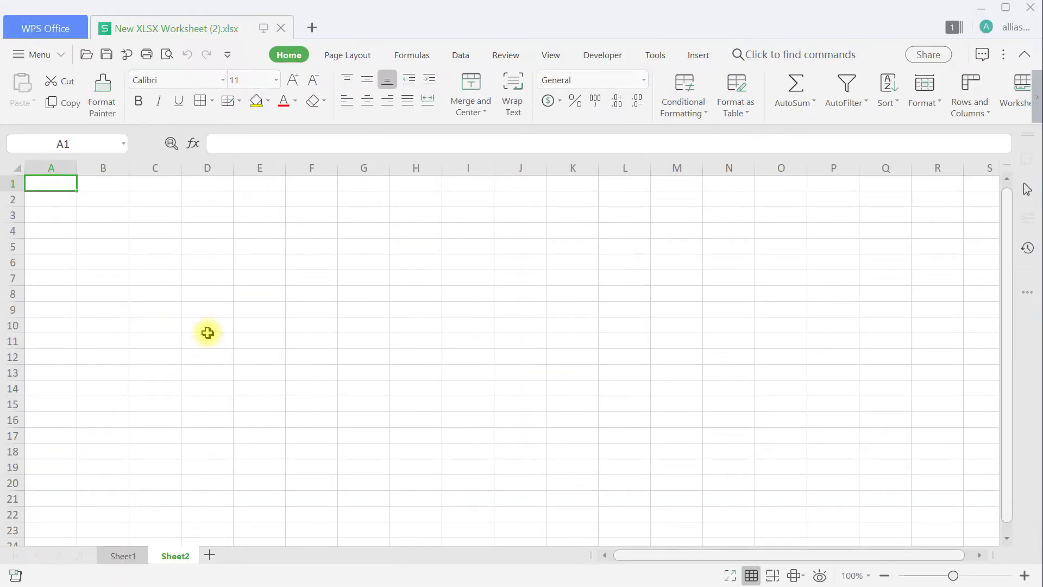
left_click(115, 554)
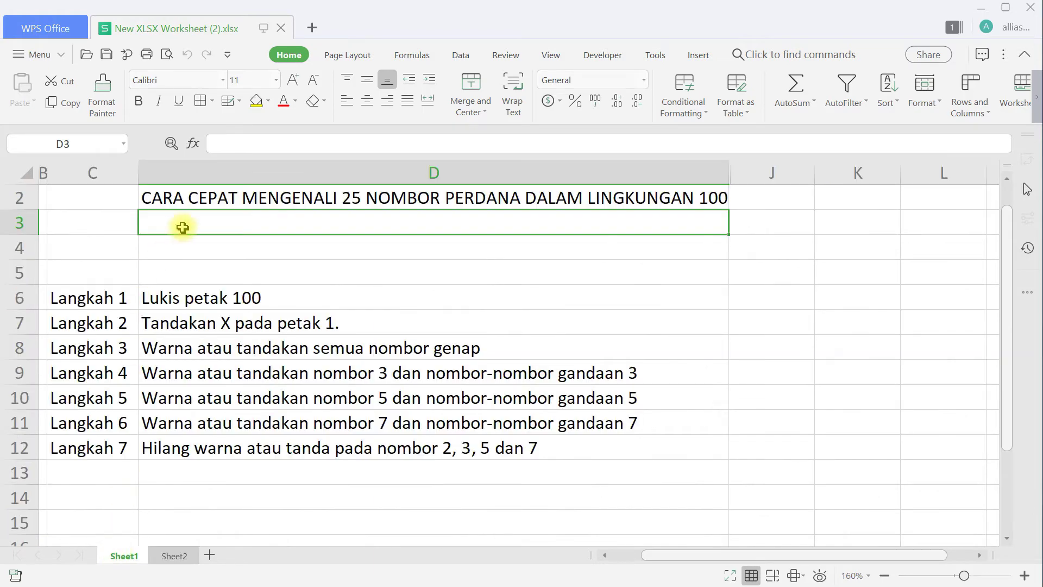
left_click(188, 202)
left_click(64, 102)
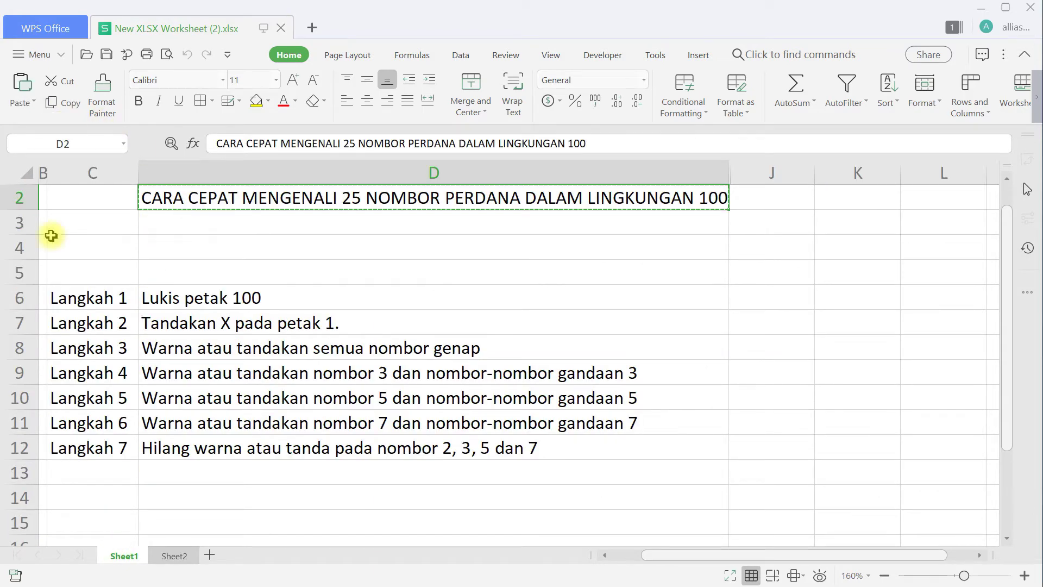
left_click(174, 560)
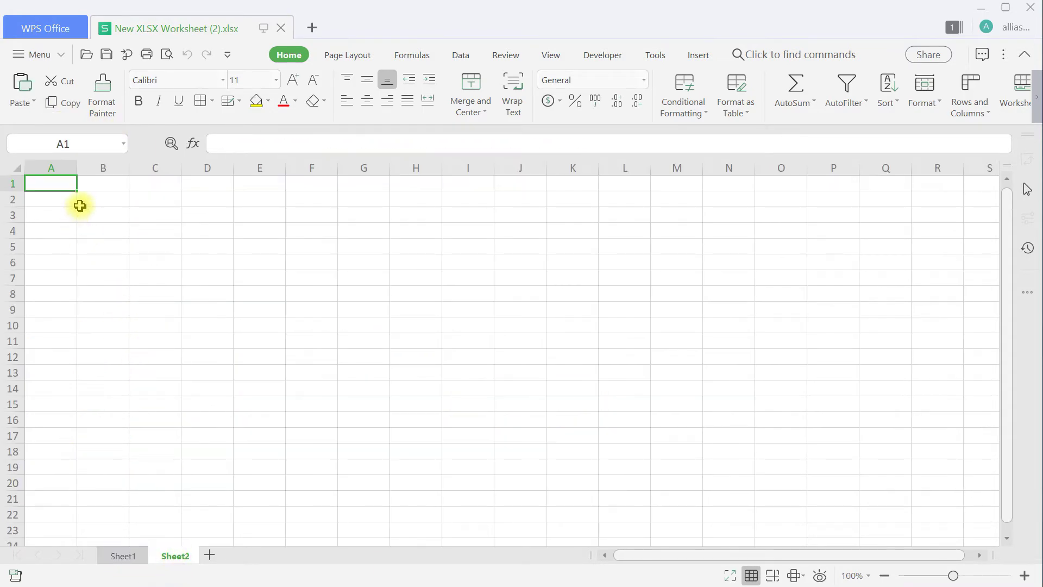
left_click(95, 186)
left_click(22, 86)
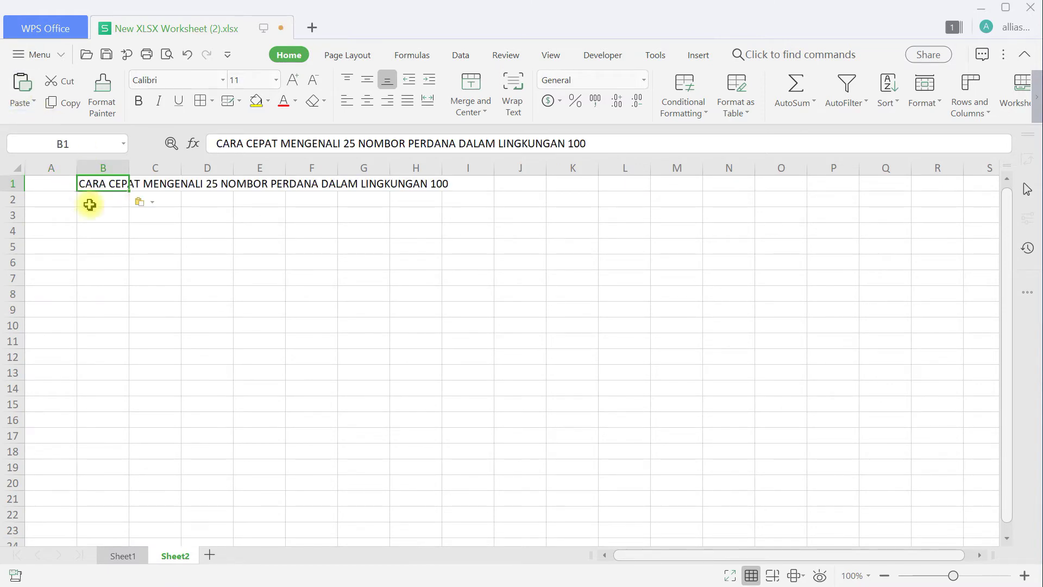
left_click(136, 250)
double_click(133, 173)
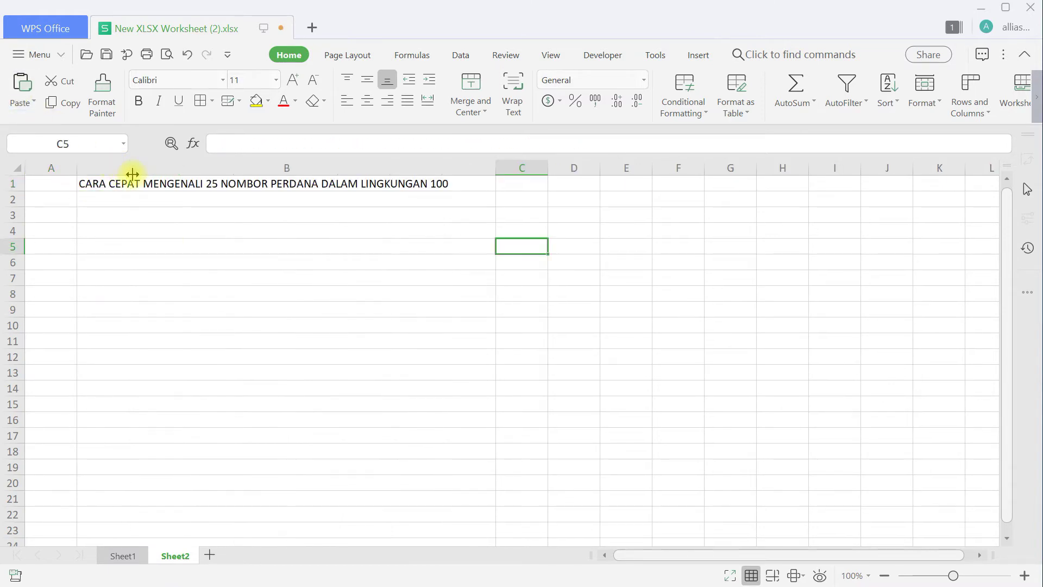
Step: Copy the Langkah 1 row "Lukis petak 100" from Sheet1 cells C6:D6 to Sheet2 starting at A3
left_click(58, 213)
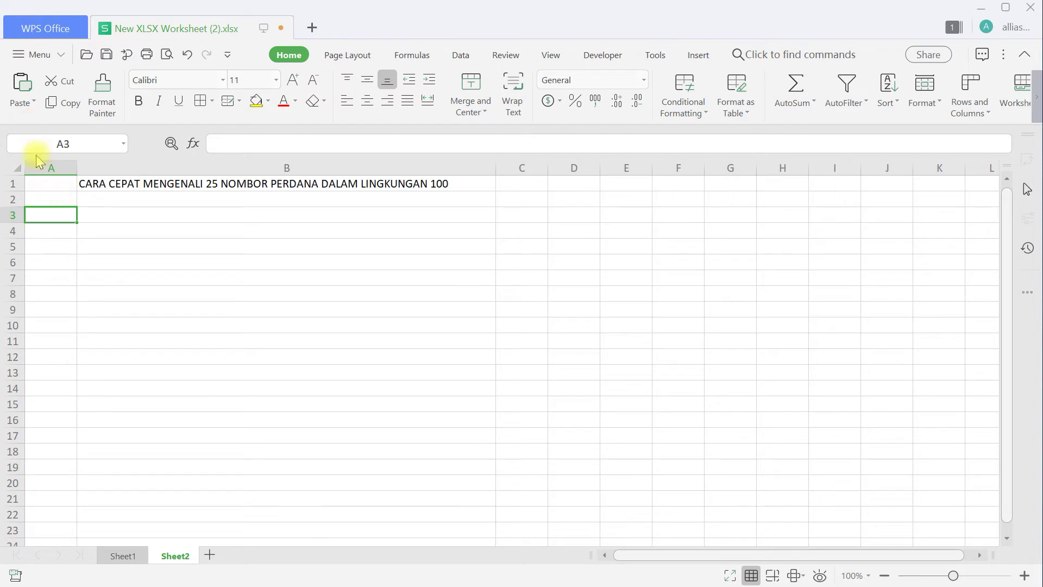
left_click(117, 555)
left_click_drag(73, 297, 177, 297)
left_click(64, 102)
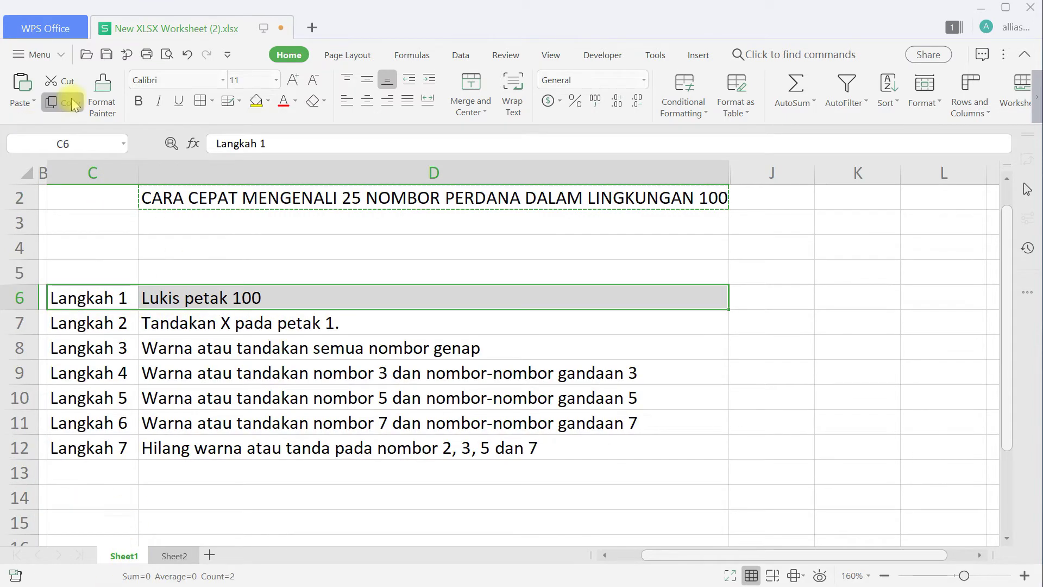
left_click(175, 555)
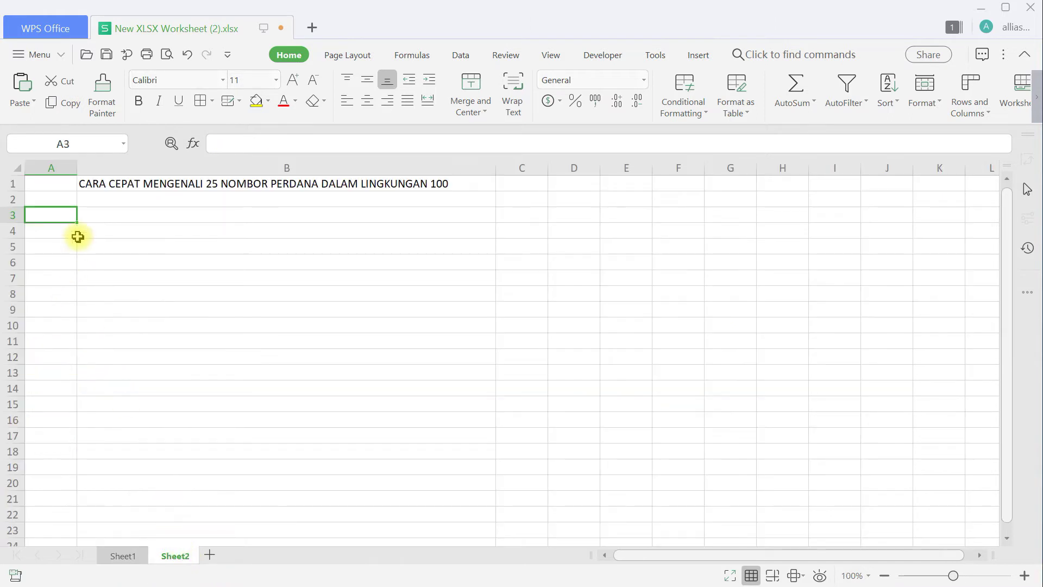
left_click(22, 82)
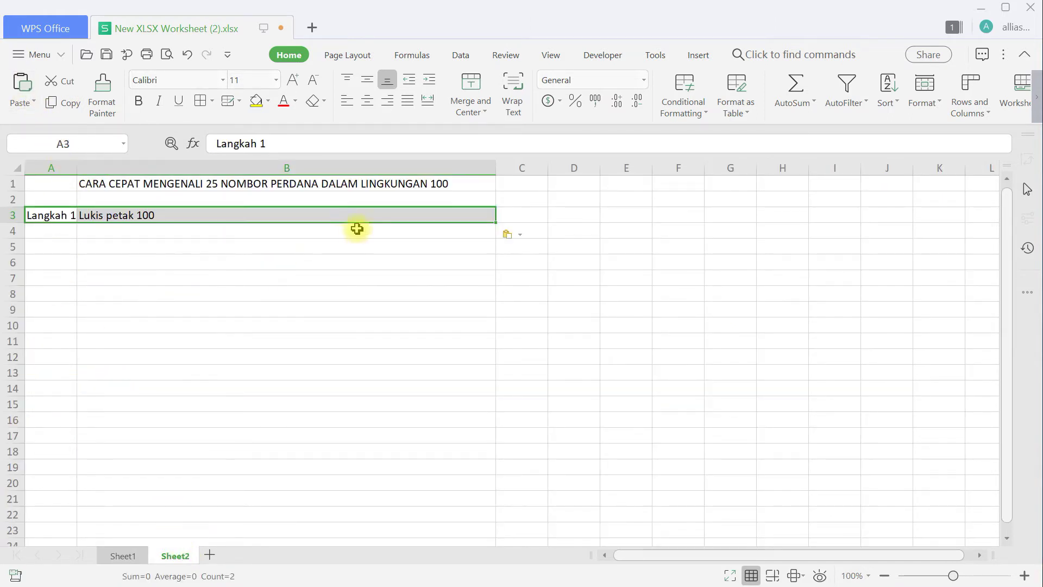
Step: Narrow column C into a thin gap and fill the series 1 to 10 across row 3 from D3 to M3
left_click(530, 214)
left_click_drag(546, 172, 505, 197)
left_click(525, 216)
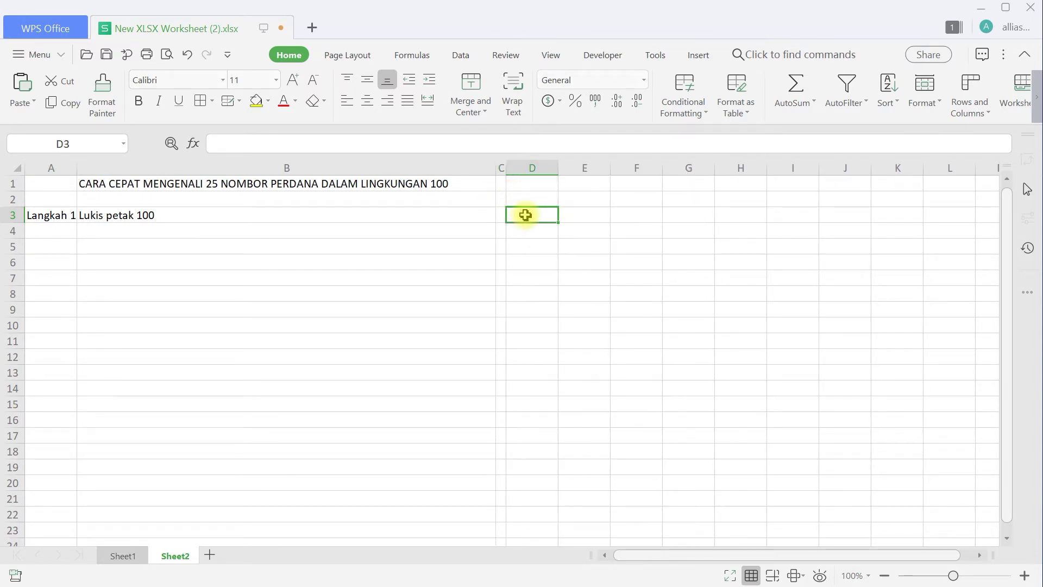
type("1")
key("Return")
left_click(552, 214)
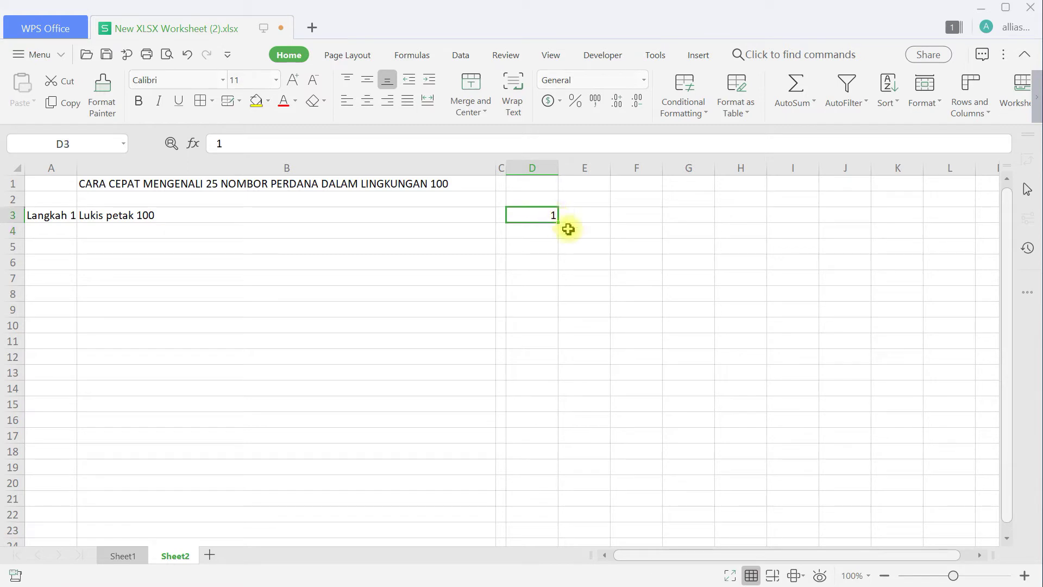
mouse_move(558, 223)
left_mouse_down()
mouse_move(831, 247)
mouse_move(985, 240)
mouse_move(753, 218)
mouse_move(540, 219)
left_mouse_up()
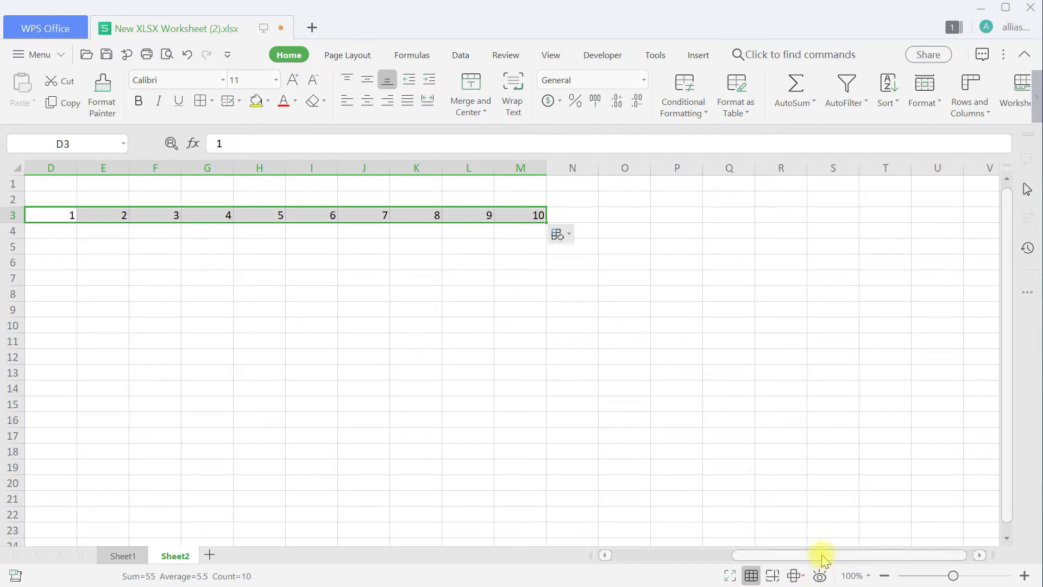
Step: Enter 11, 21, 31, 41, 51, 61, 71, 81 and 91 down column D in cells D4 to D12
left_click_drag(823, 560, 670, 530)
left_click(549, 229)
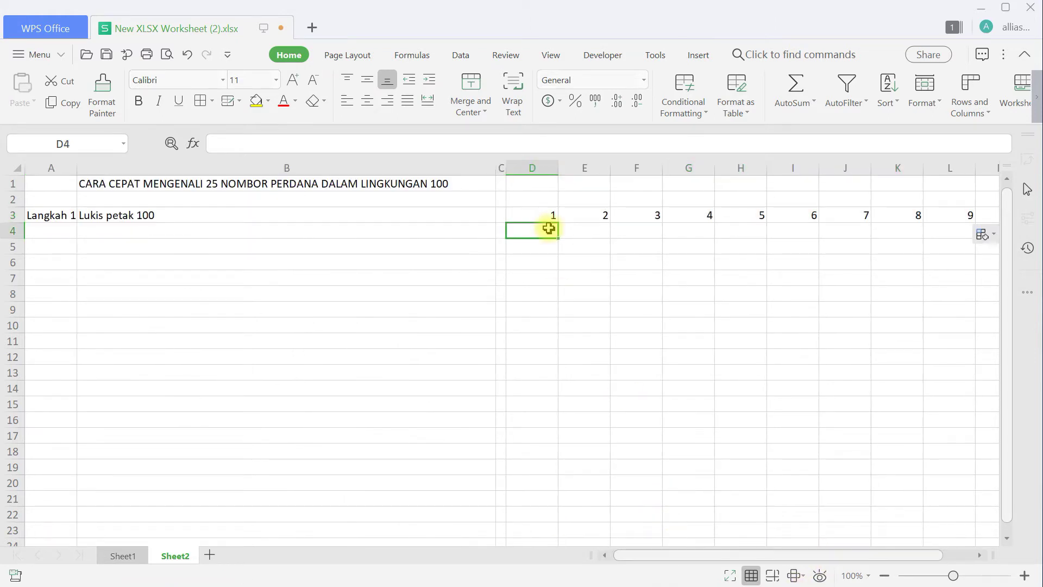
type("11")
key("Return")
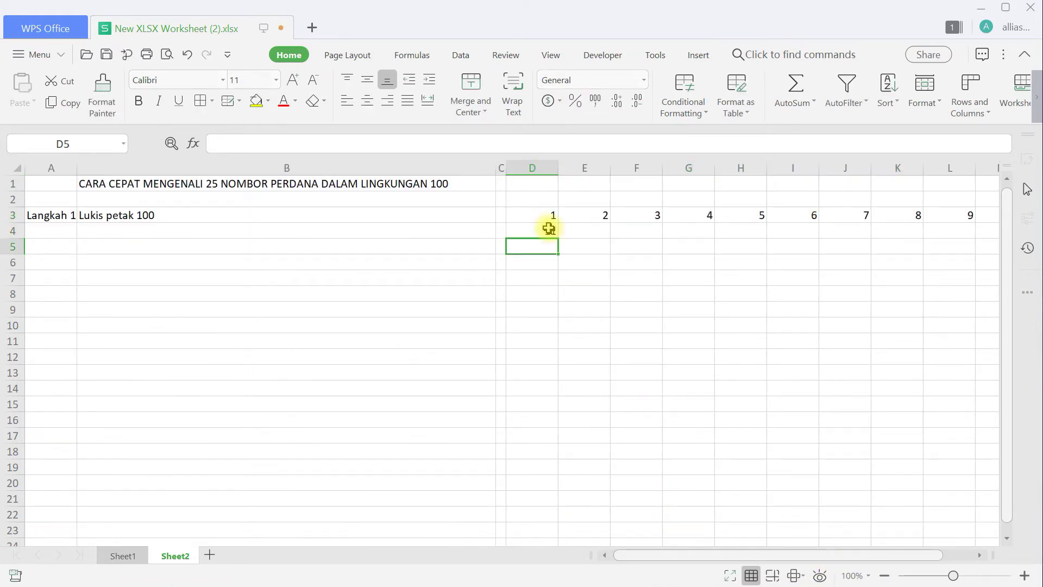
type("21")
key("Return")
type("31")
key("Return")
type("41")
key("Return")
type("51")
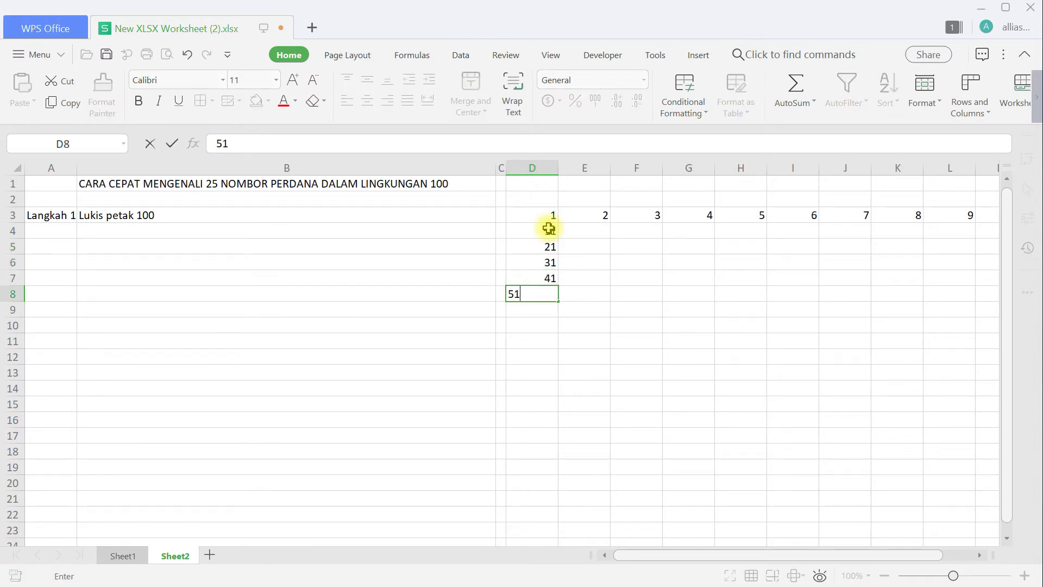
key("Return")
type("61")
key("Return")
type("71")
key("Return")
type("81")
key("Return")
type("9")
key("Return")
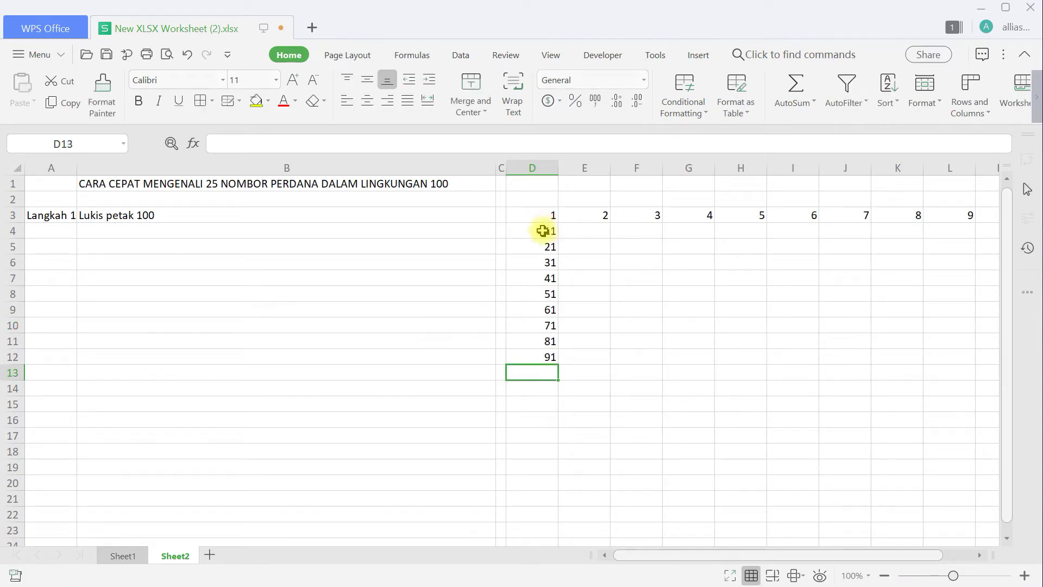
Step: Extend D4:D12 as a series across to column M, up to 100, and fit columns D to M to their contents
left_click_drag(548, 232, 548, 361)
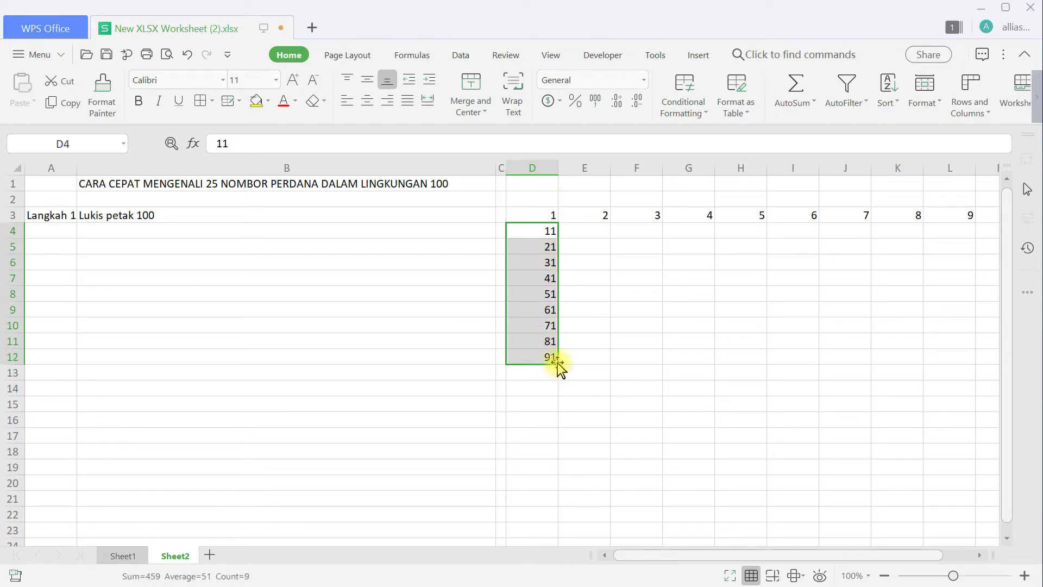
left_click_drag(557, 364, 467, 349)
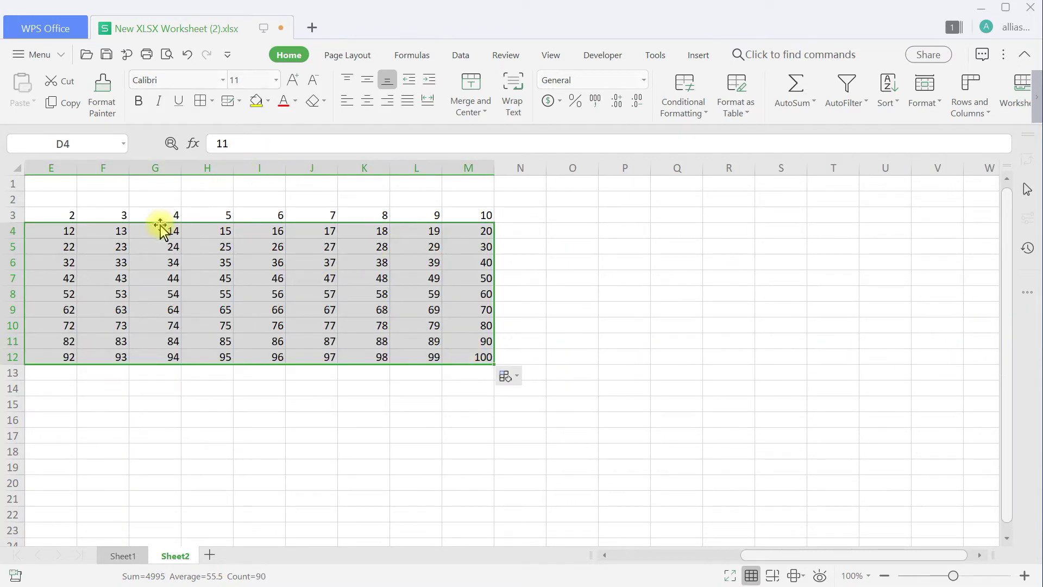
left_click_drag(776, 563, 611, 555)
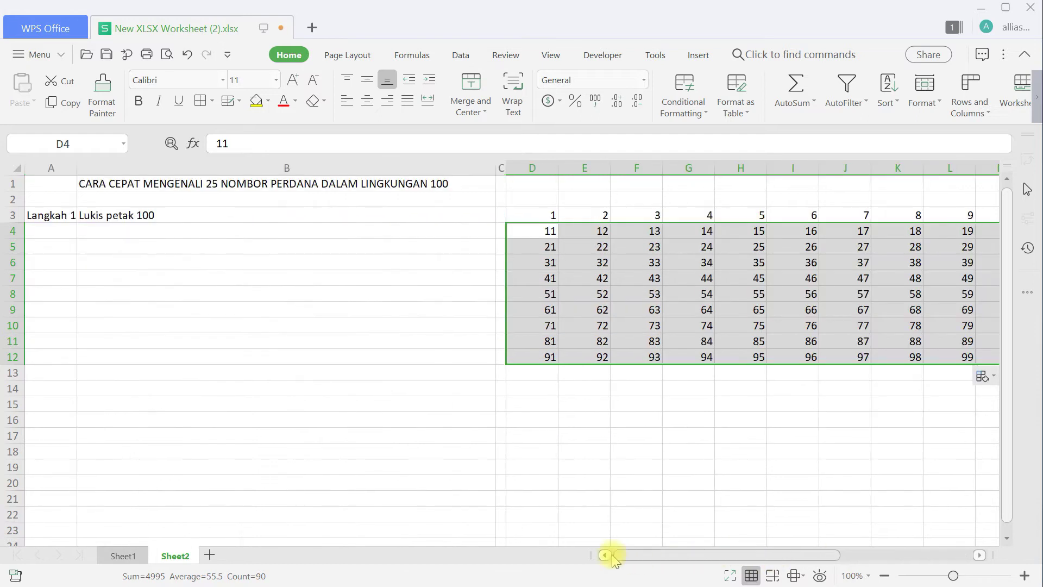
left_click_drag(536, 168, 950, 184)
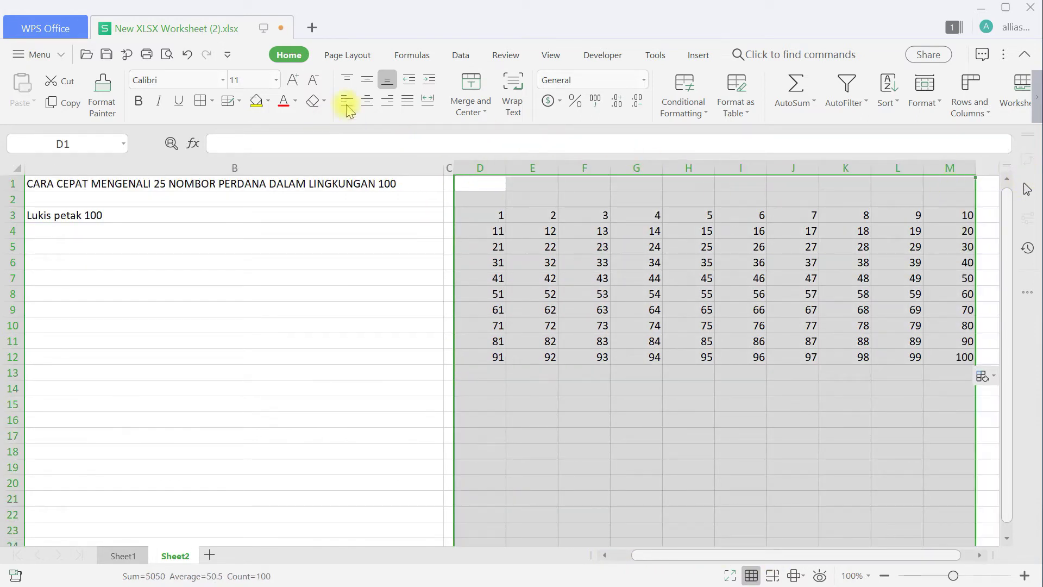
double_click(505, 172)
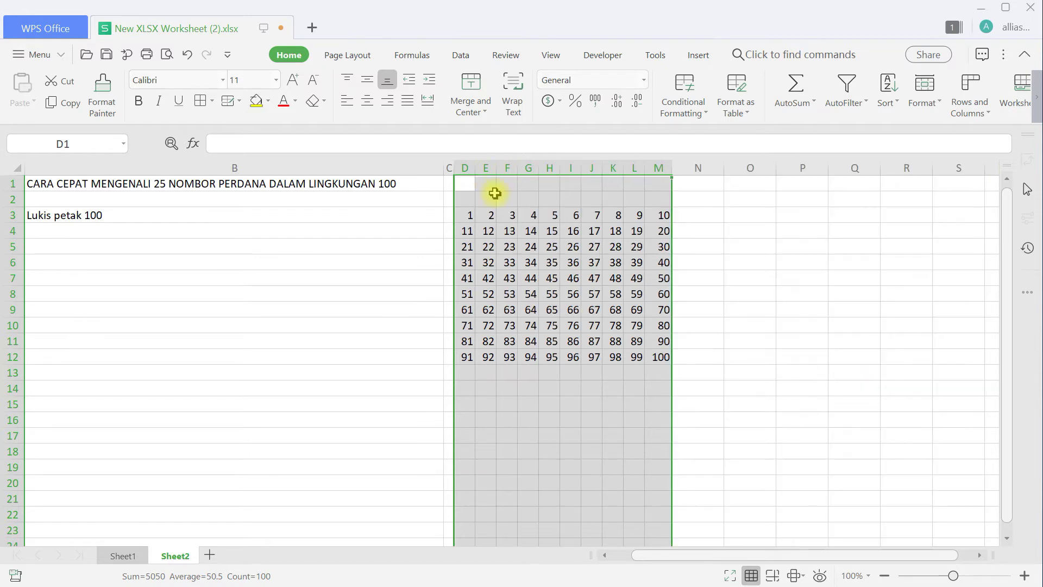
Step: Centre the numbers in D3:M12 horizontally and vertically and apply borders to every cell of the grid
left_click_drag(467, 216, 664, 357)
left_click(367, 100)
left_click(368, 79)
left_click(201, 101)
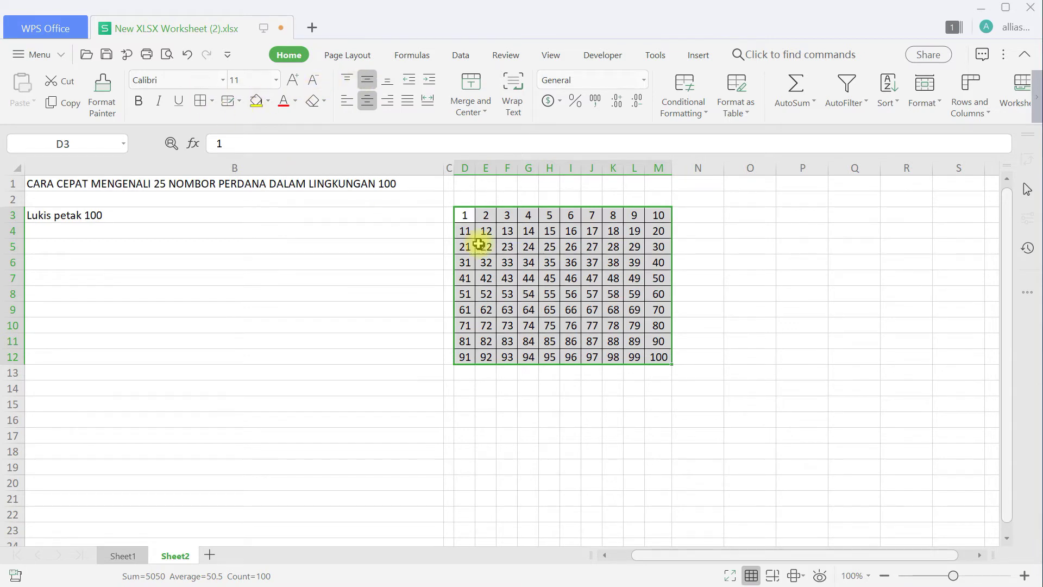
left_click(532, 278)
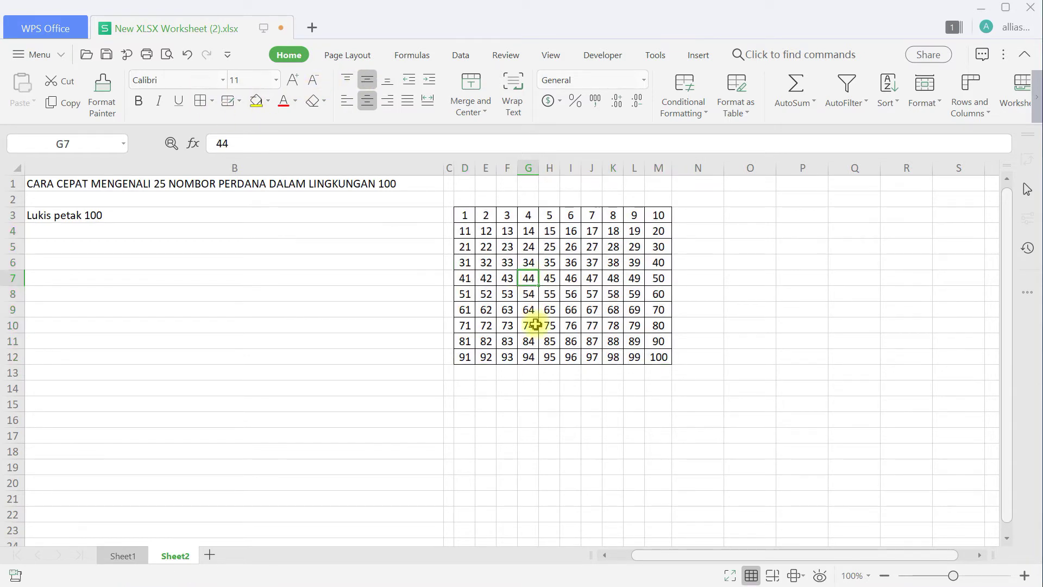
Step: Copy the Langkah 2 row "Tandakan X pada petak 1." from Sheet1 cells C7:D7 to Sheet2 starting at A4
left_click(109, 231)
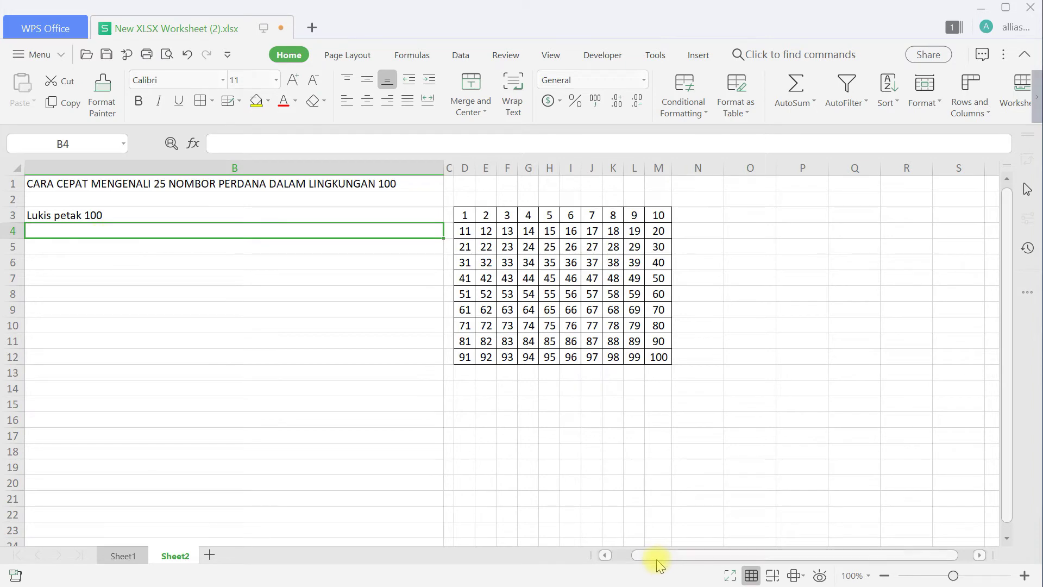
left_click(605, 555)
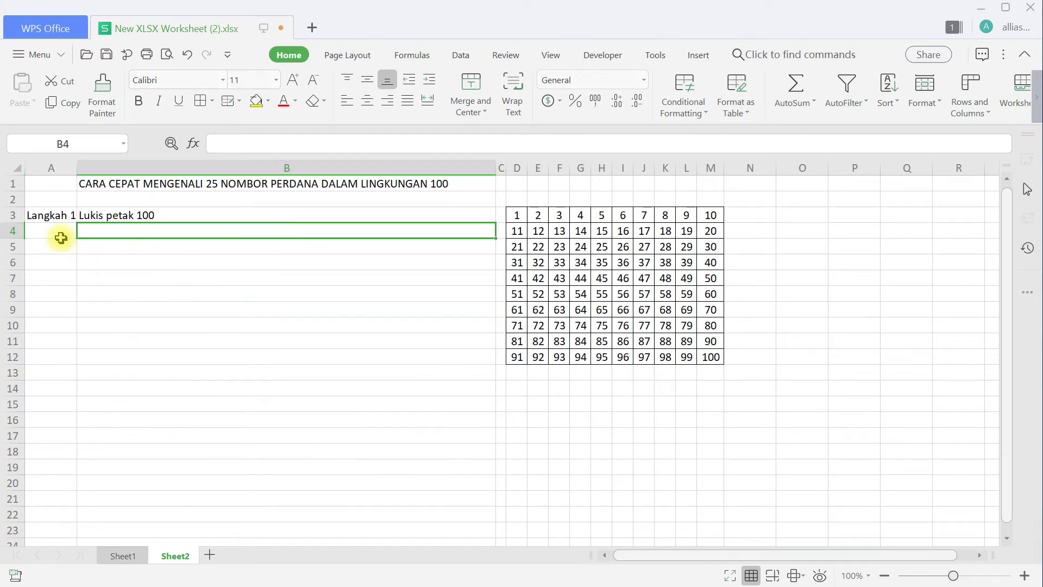
left_click(122, 555)
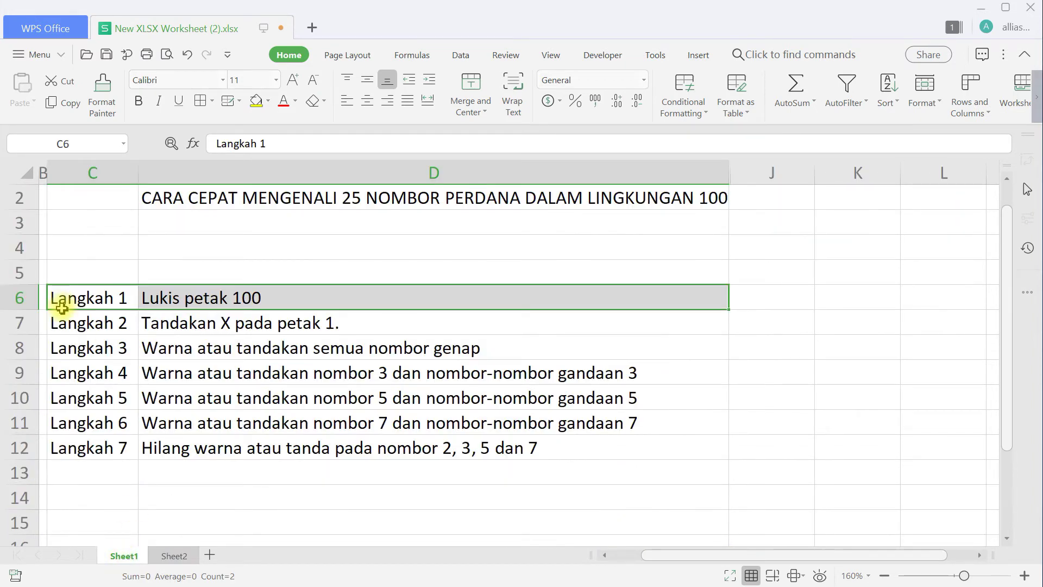
left_click_drag(69, 324, 192, 324)
left_click(66, 103)
left_click(174, 555)
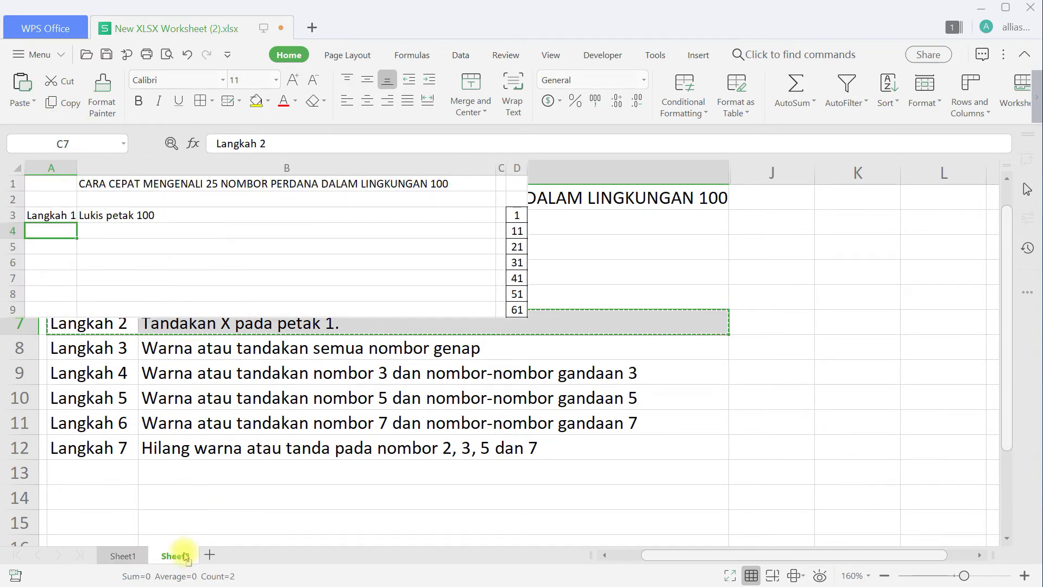
left_click(24, 89)
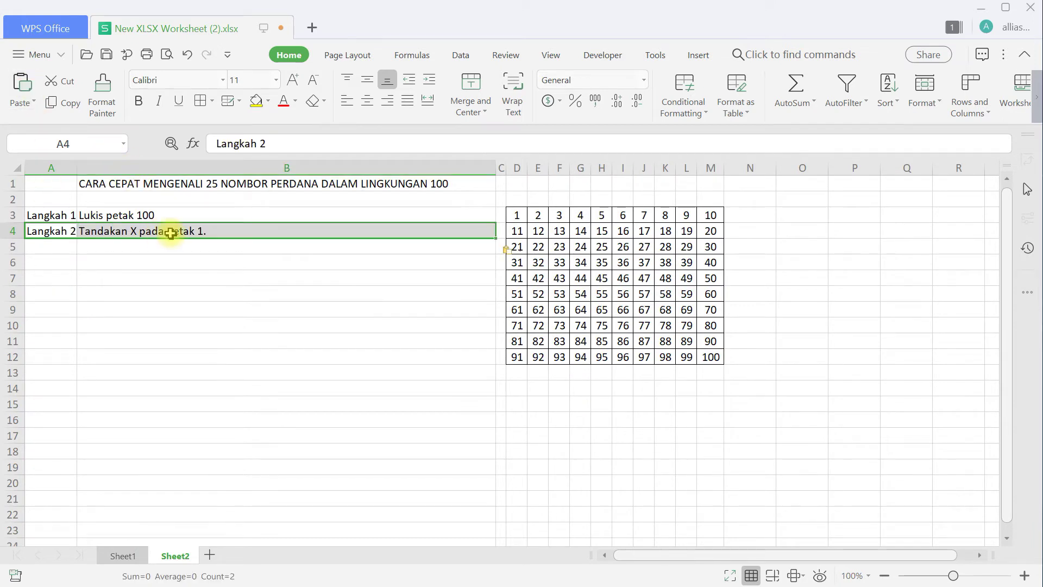
Step: Replace the number 1 in the grid's first cell, D3, with X
left_click(519, 213)
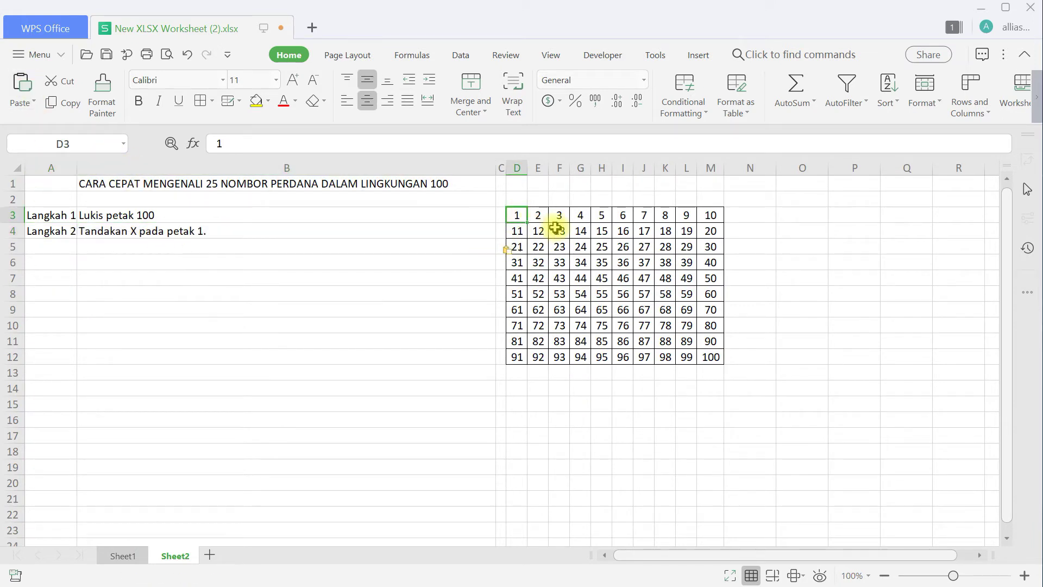
type("X")
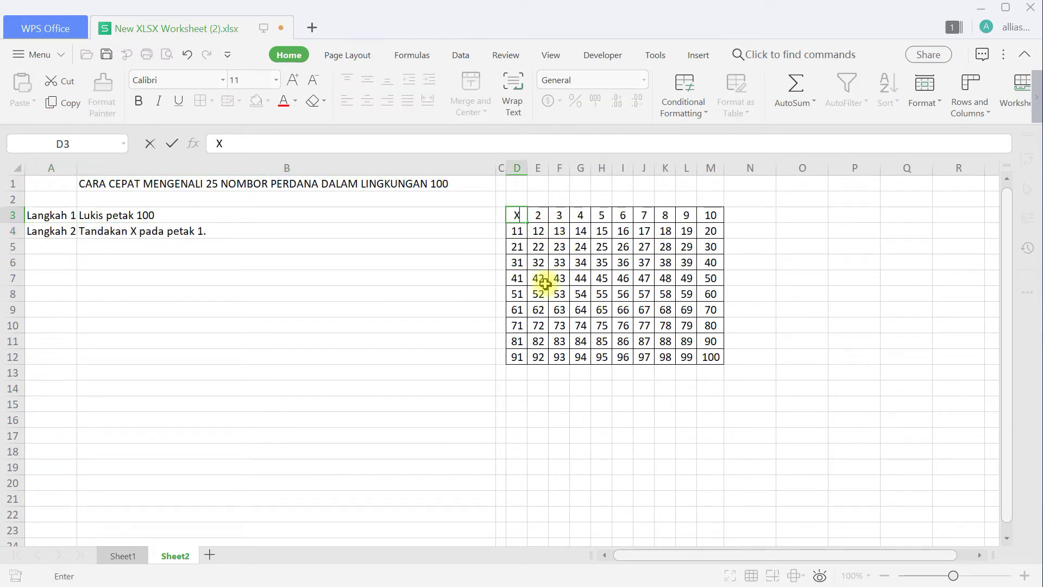
left_click(70, 248)
Step: Copy the Langkah 3 row "Warna atau tandakan semua nombor genap" from Sheet1 cells C8:D8 to Sheet2 starting at A5
left_click(138, 557)
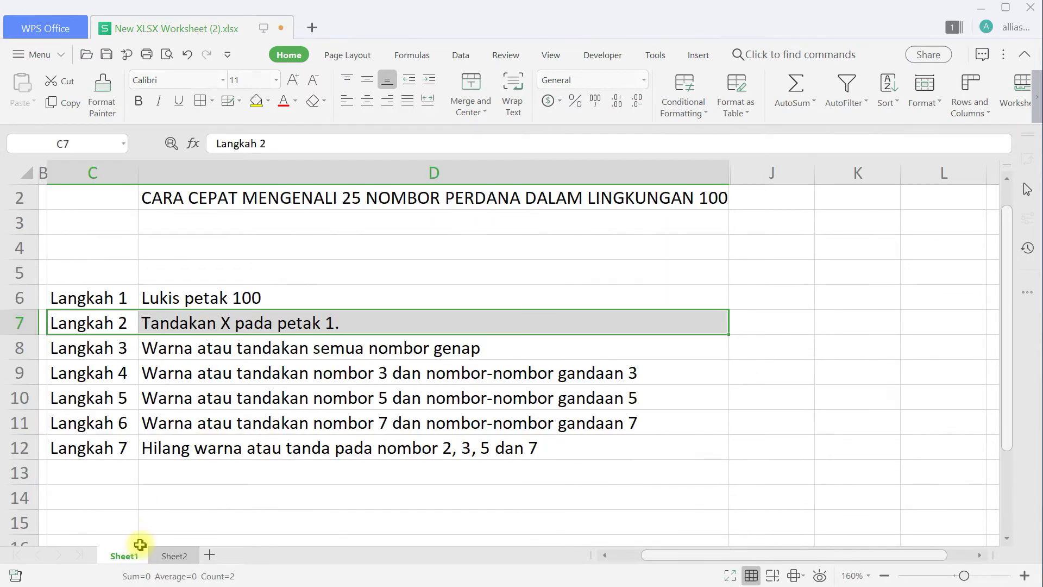
left_click(104, 356)
left_click_drag(103, 356, 220, 348)
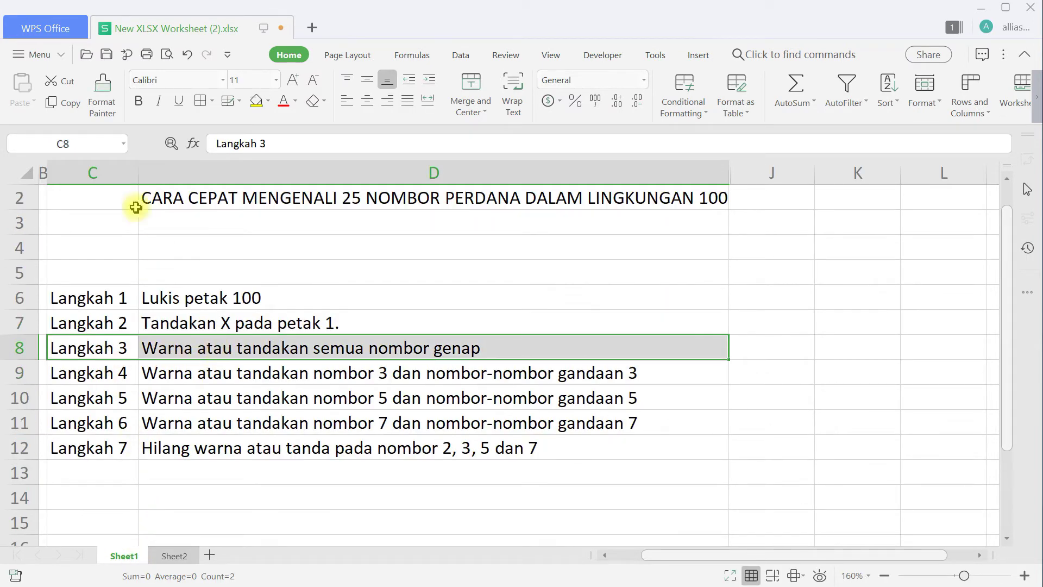
left_click(61, 101)
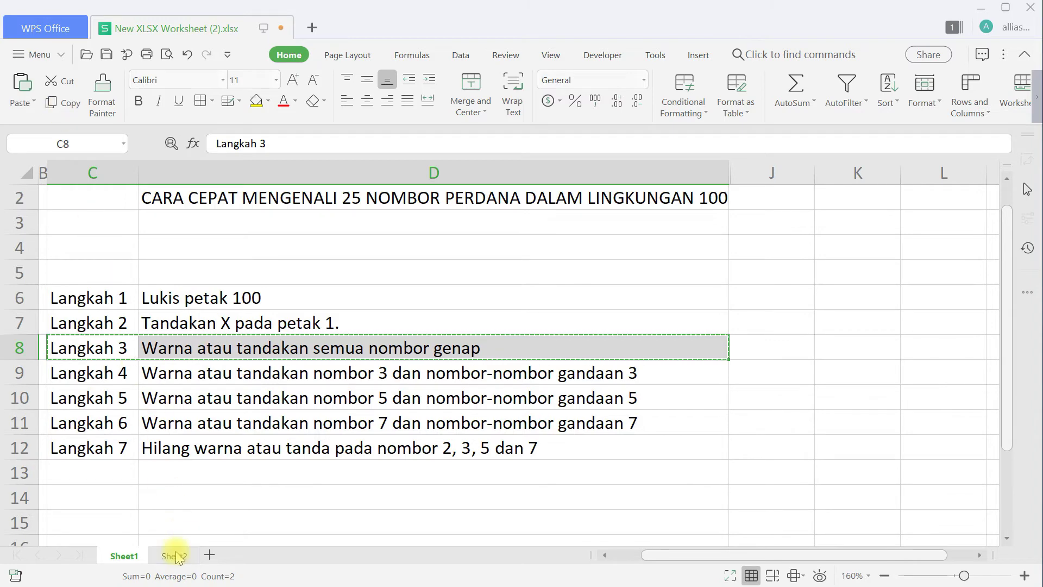
left_click(175, 552)
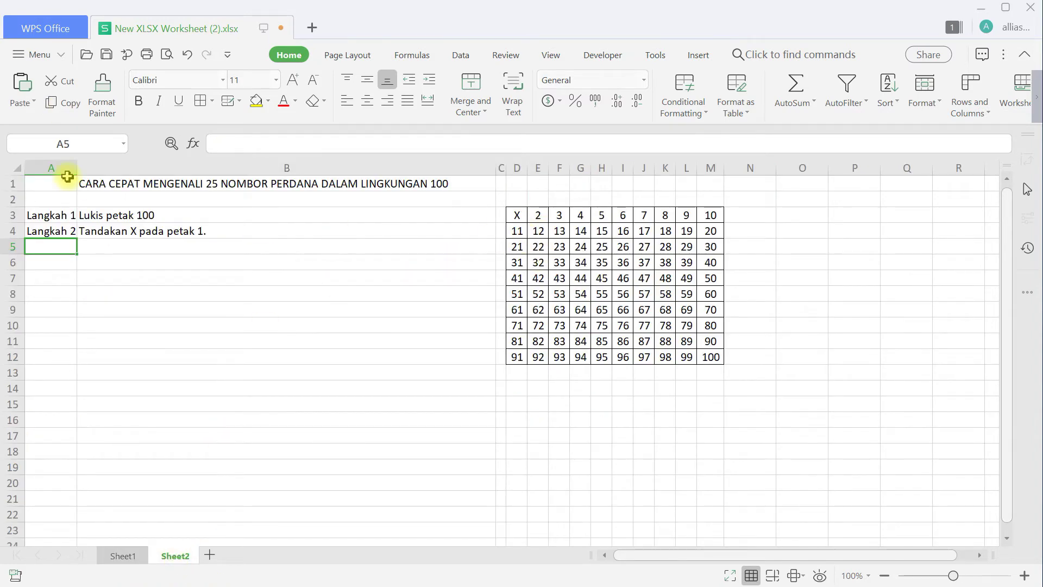
left_click(22, 82)
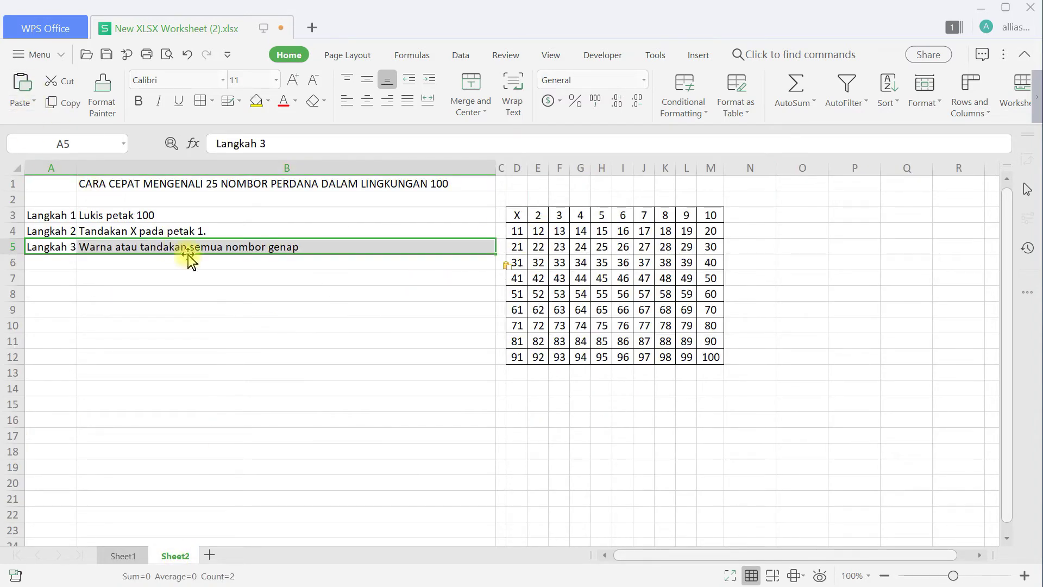
Step: Fill the even-number columns E, G, I, K and M of the grid, rows 3 to 12, with yellow
left_click_drag(538, 216, 539, 350)
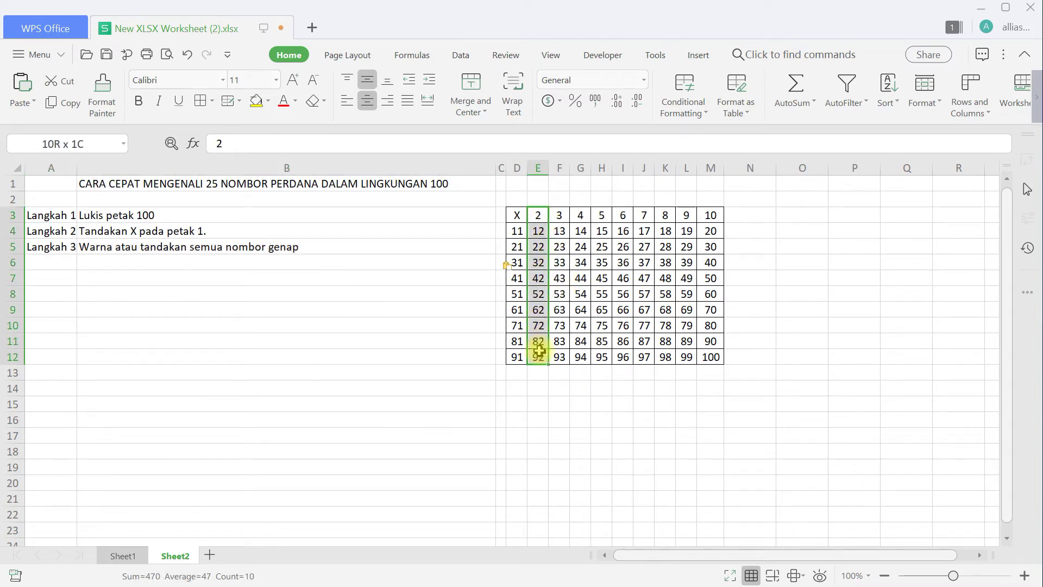
left_click(256, 101)
left_click_drag(572, 214, 575, 356)
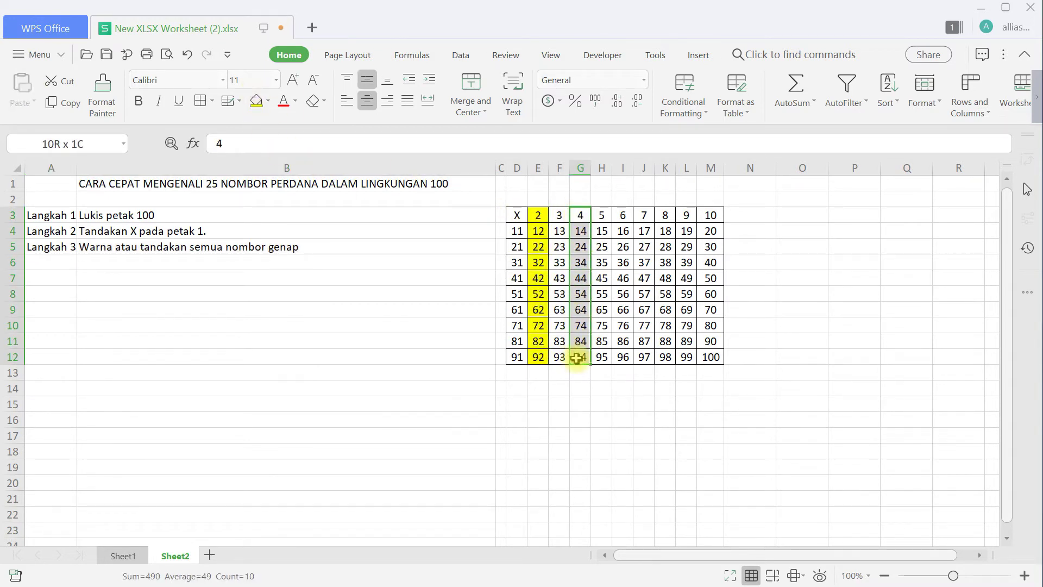
left_click(254, 102)
left_click_drag(623, 215, 628, 359)
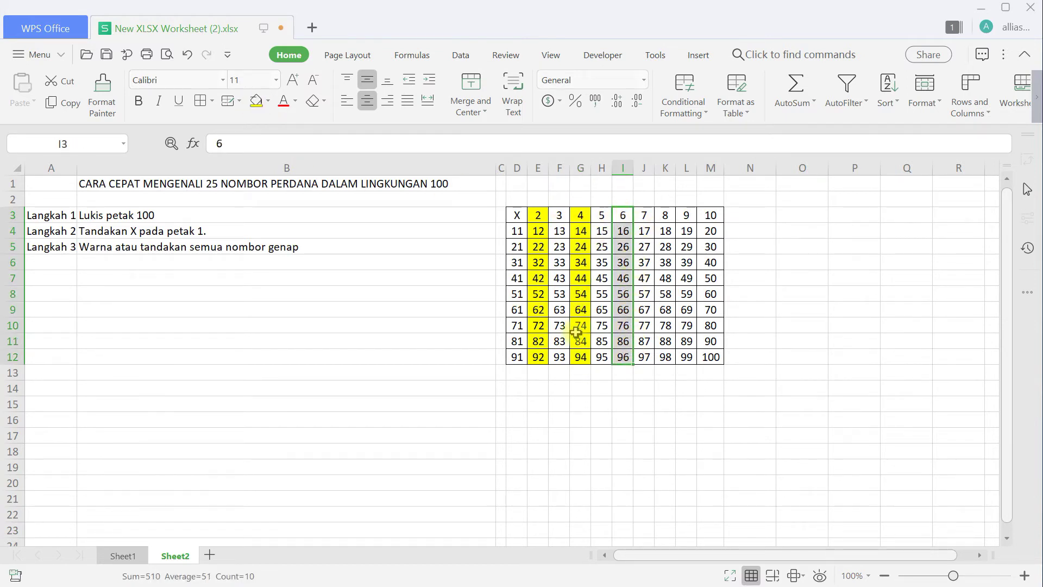
left_click(255, 102)
left_click_drag(665, 216, 672, 355)
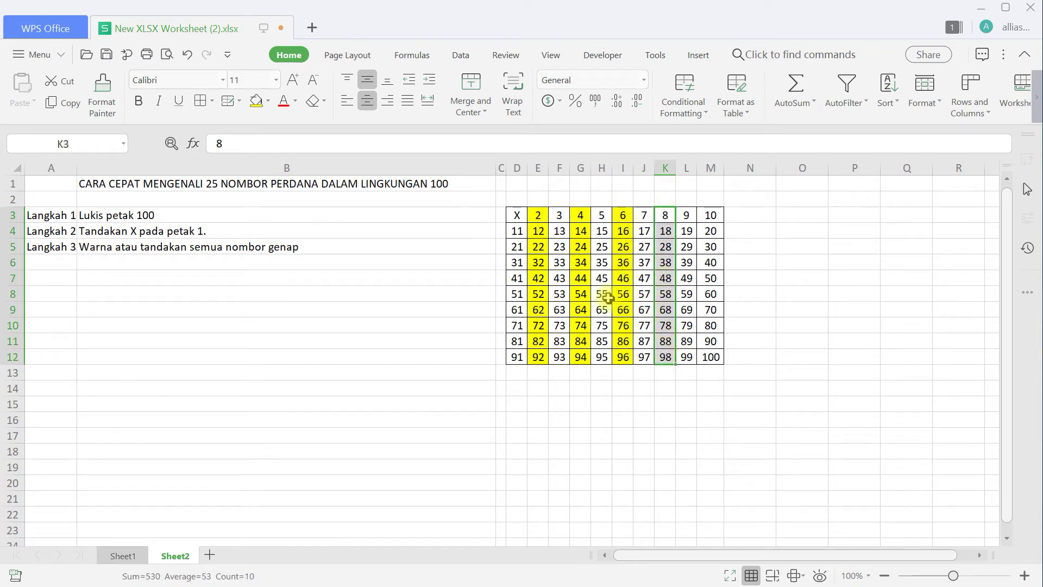
left_click(256, 102)
left_click_drag(710, 215, 706, 358)
left_click(258, 102)
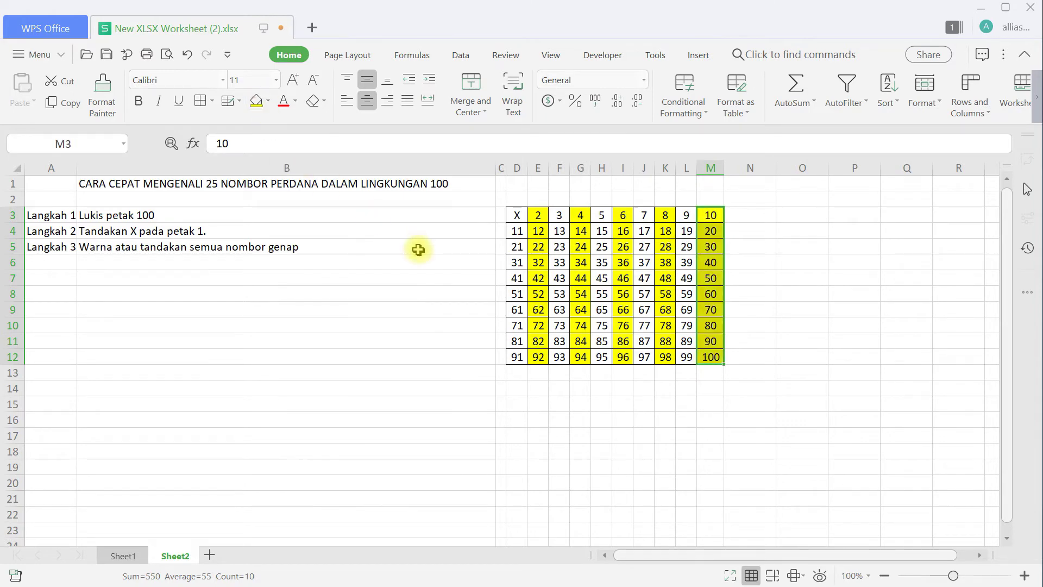
Step: Copy the Langkah 4 row "Warna atau tandakan nombor 3 dan nombor-nombor gandaan 3" from Sheet1 cells C9:D9 to Sheet2 starting at A6
left_click(56, 260)
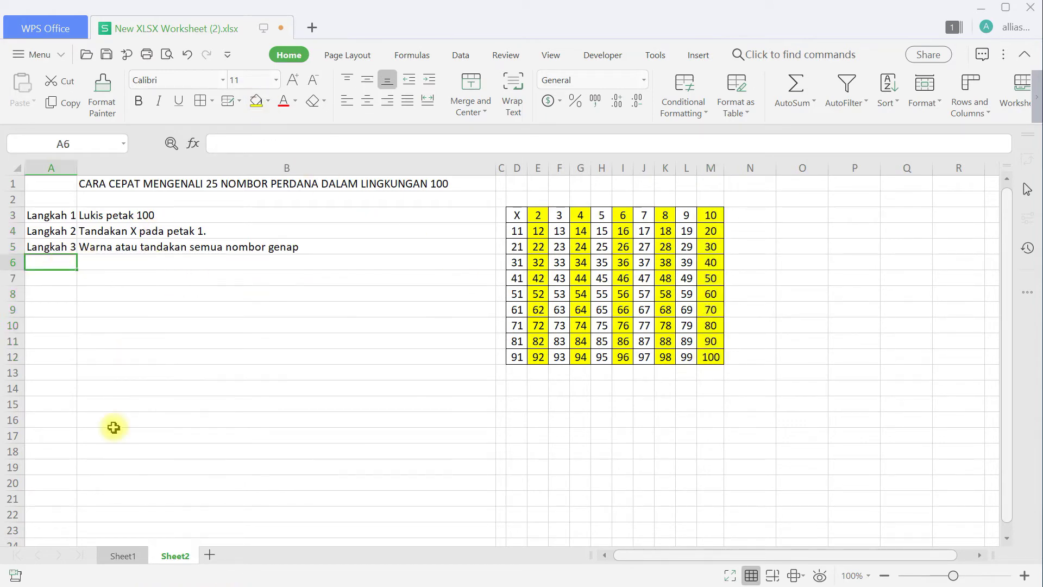
left_click(123, 555)
left_click_drag(89, 373, 266, 373)
left_click(68, 103)
left_click(179, 556)
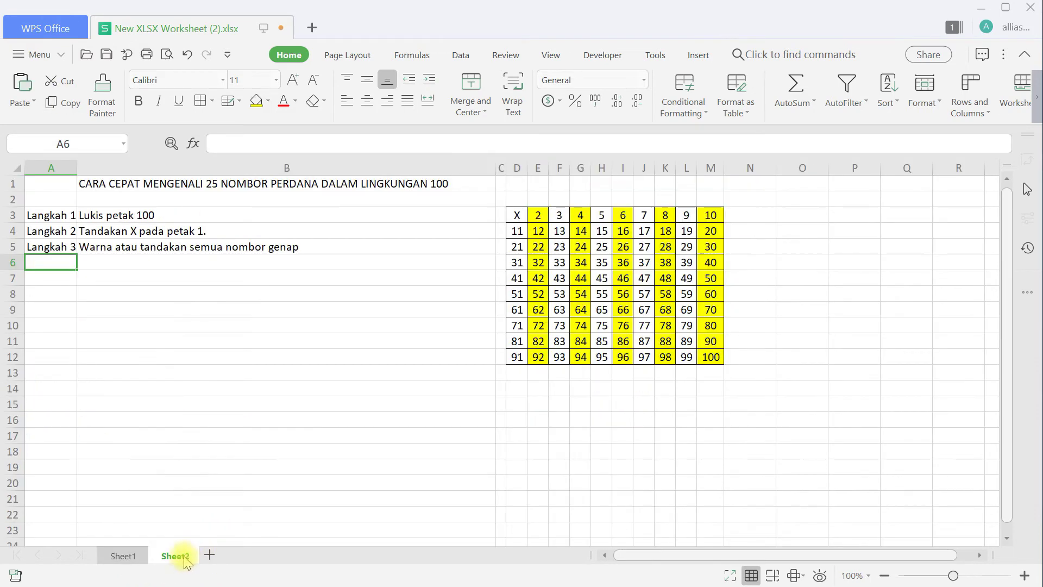
left_click(27, 87)
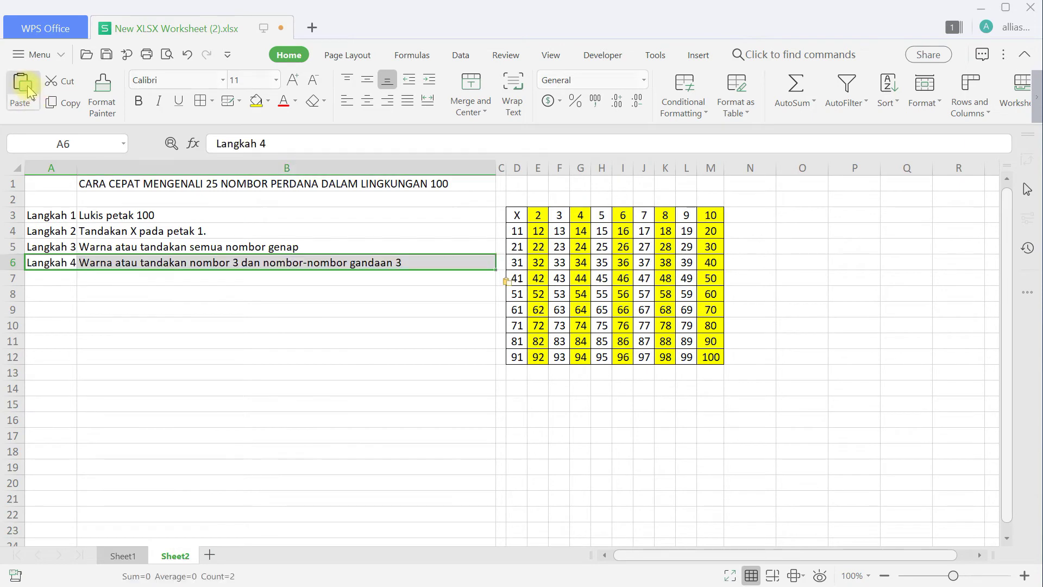
Step: Fill the numbers 3, 6 and 9 in the grid's first row with the orange-gold theme colour
left_click(564, 216)
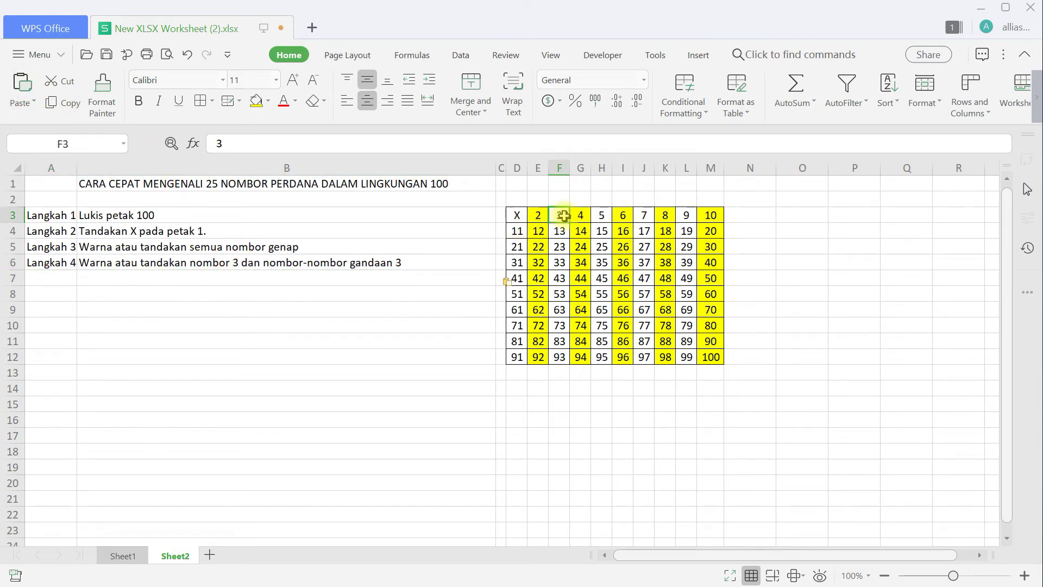
left_click(277, 104)
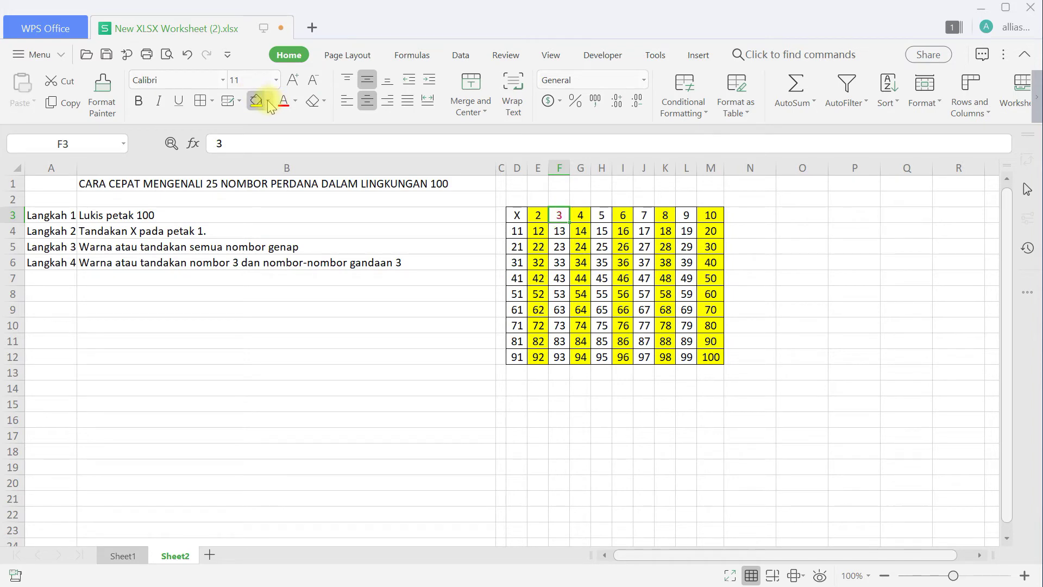
left_click(269, 101)
left_click(559, 213)
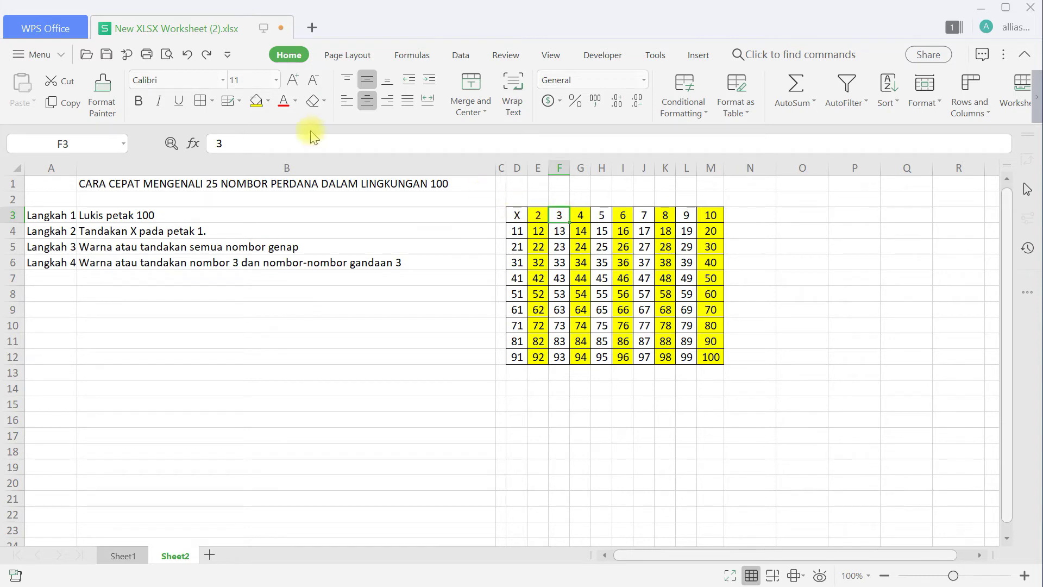
left_click(269, 102)
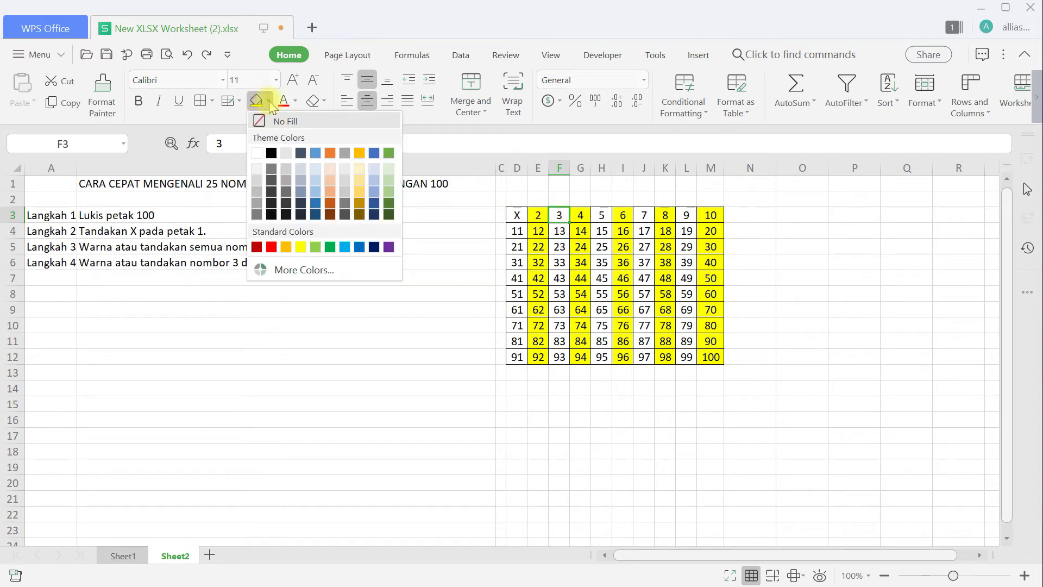
left_click(359, 155)
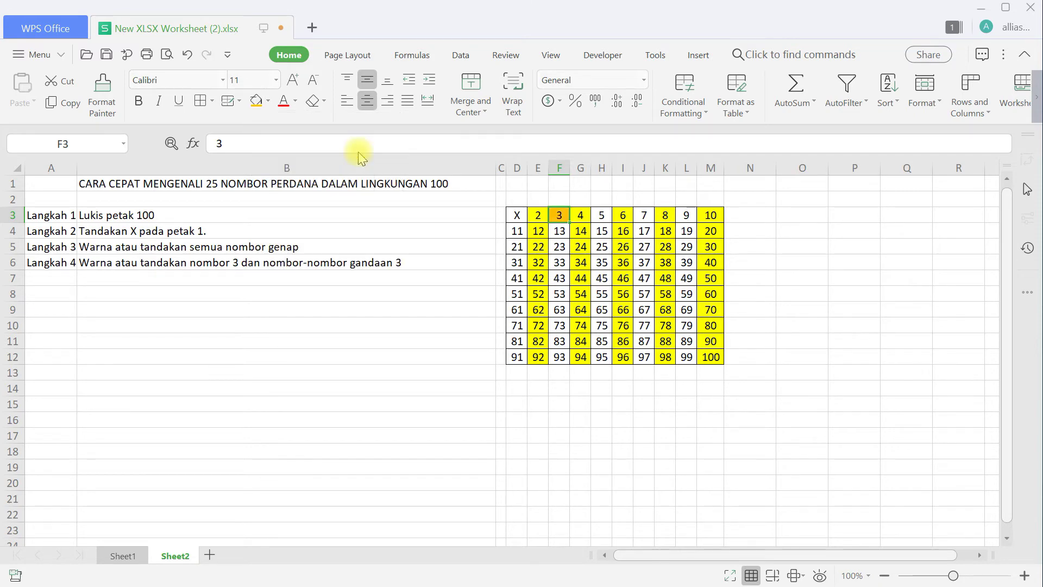
left_click(626, 219)
left_click(257, 102)
left_click(686, 216)
left_click(256, 102)
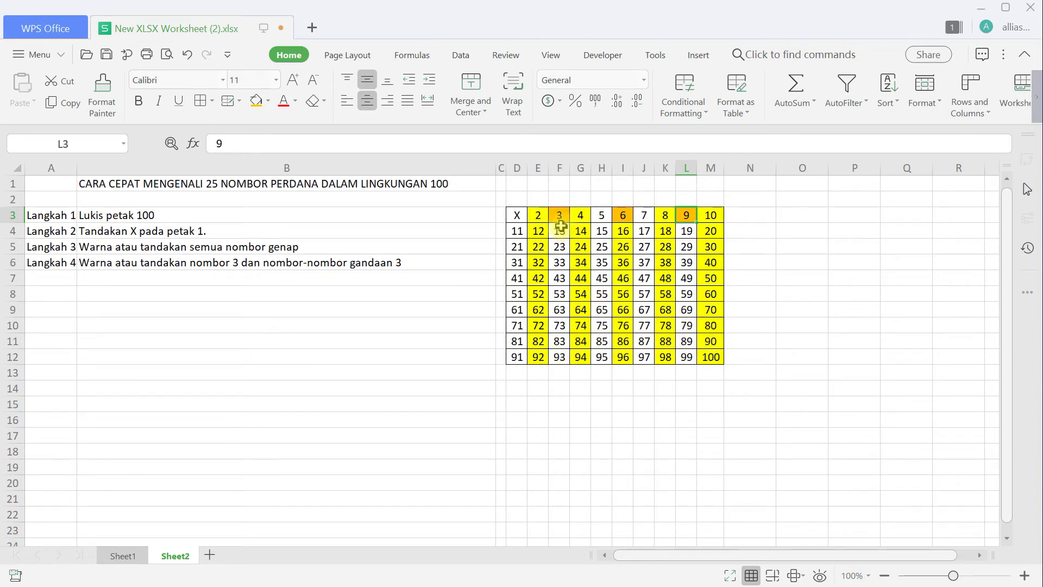
Step: Fill all remaining multiples of 3 in the grid, from 12 to 99, with the same orange-gold colour
left_click(544, 232)
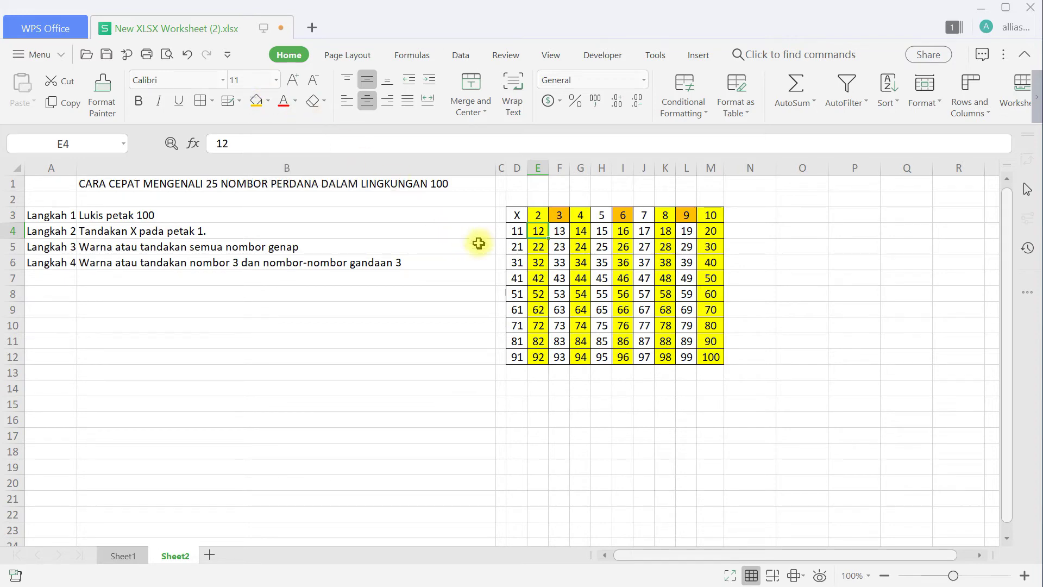
left_click(519, 249, "ctrl")
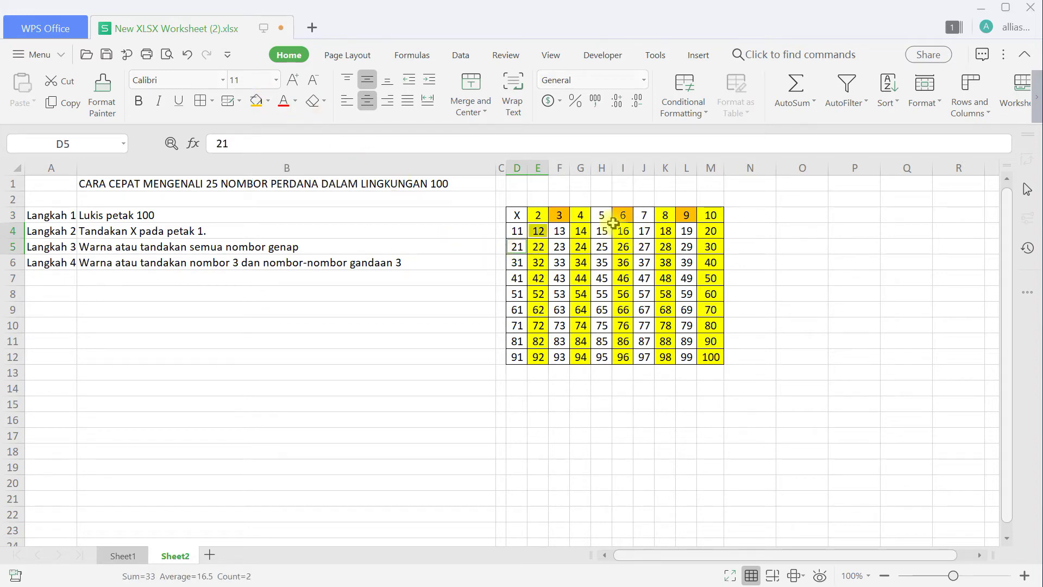
left_click(601, 234, "ctrl")
left_click(583, 246, "ctrl")
left_click(561, 263, "ctrl")
left_click(538, 280, "ctrl")
left_click(517, 294, "ctrl")
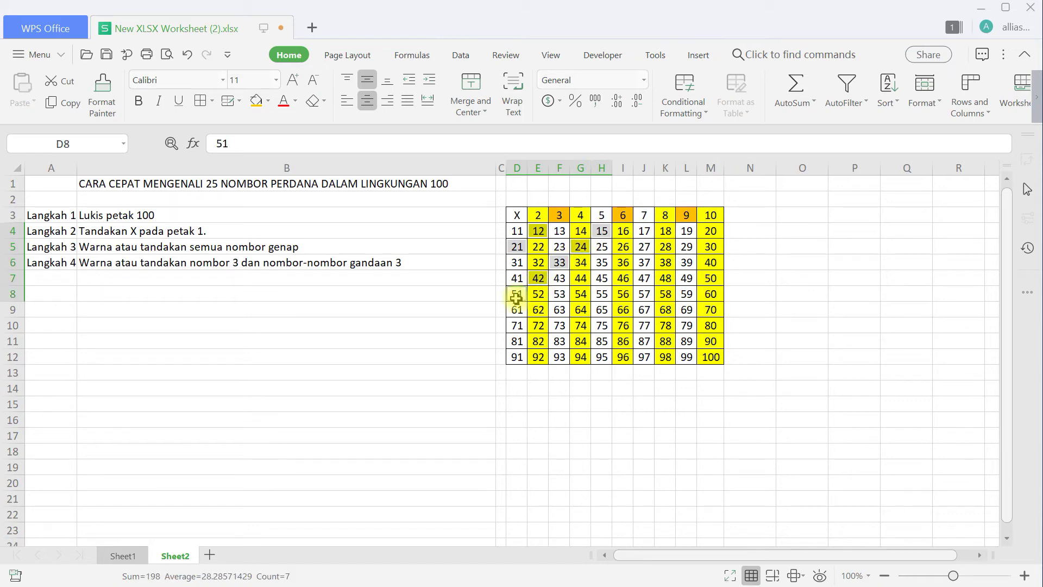
left_click(669, 233, "ctrl")
left_click(644, 247, "ctrl")
left_click(623, 263, "ctrl")
left_click(603, 280, "ctrl")
left_click(580, 295, "ctrl")
left_click(561, 311, "ctrl")
left_click(541, 325, "ctrl")
left_click(517, 340, "ctrl")
left_click(710, 250, "ctrl")
left_click(687, 263, "ctrl")
left_click(665, 279, "ctrl")
left_click(645, 298, "ctrl")
left_click(626, 311, "ctrl")
left_click(602, 326, "ctrl")
left_click(580, 340, "ctrl")
left_click(559, 357, "ctrl")
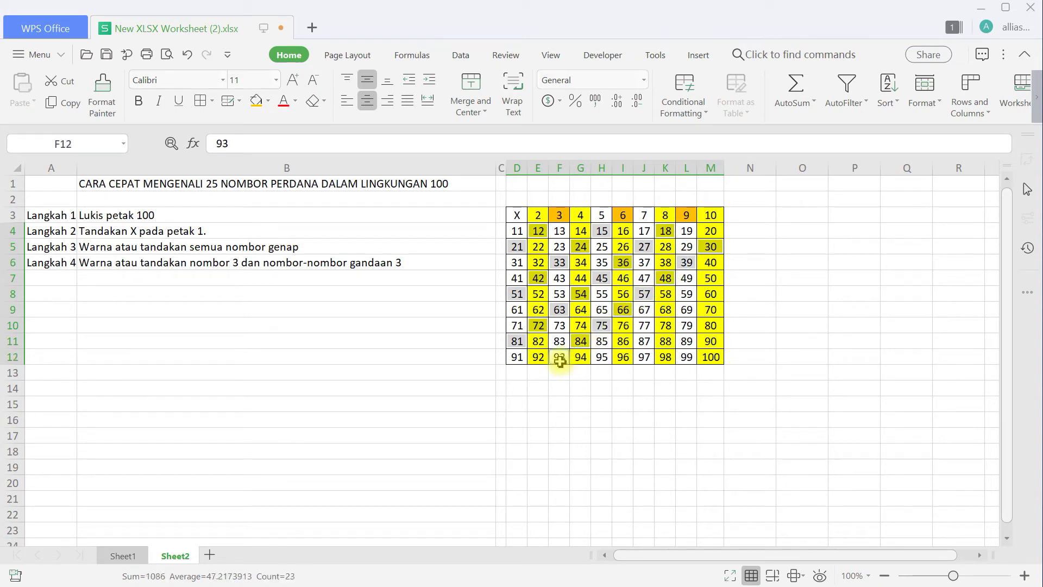
left_click(714, 294, "ctrl")
left_click(689, 309, "ctrl")
left_click(664, 326, "ctrl")
left_click(646, 342, "ctrl")
left_click(623, 357, "ctrl")
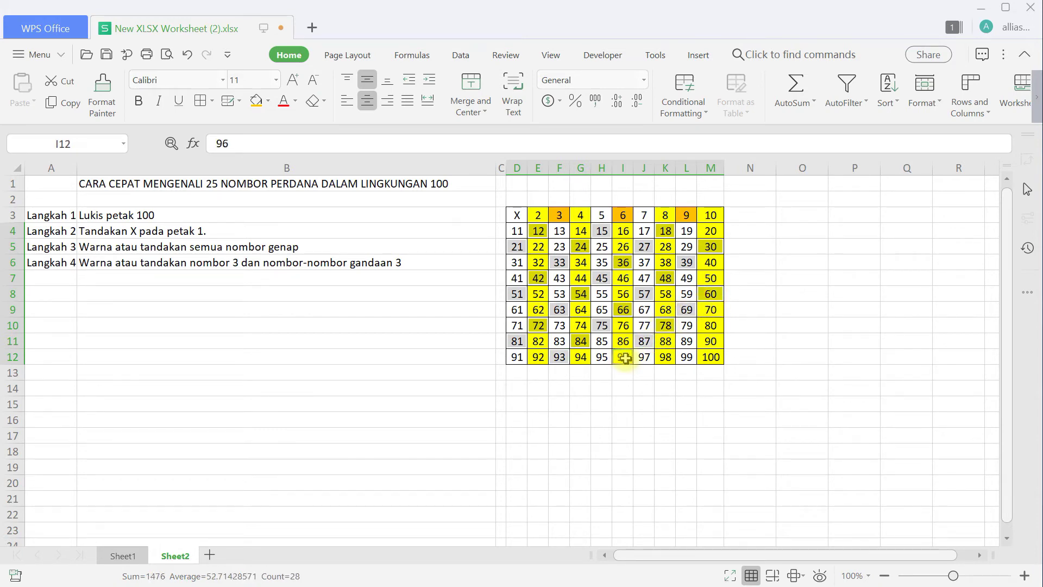
left_click(709, 341, "ctrl")
left_click(687, 353, "ctrl")
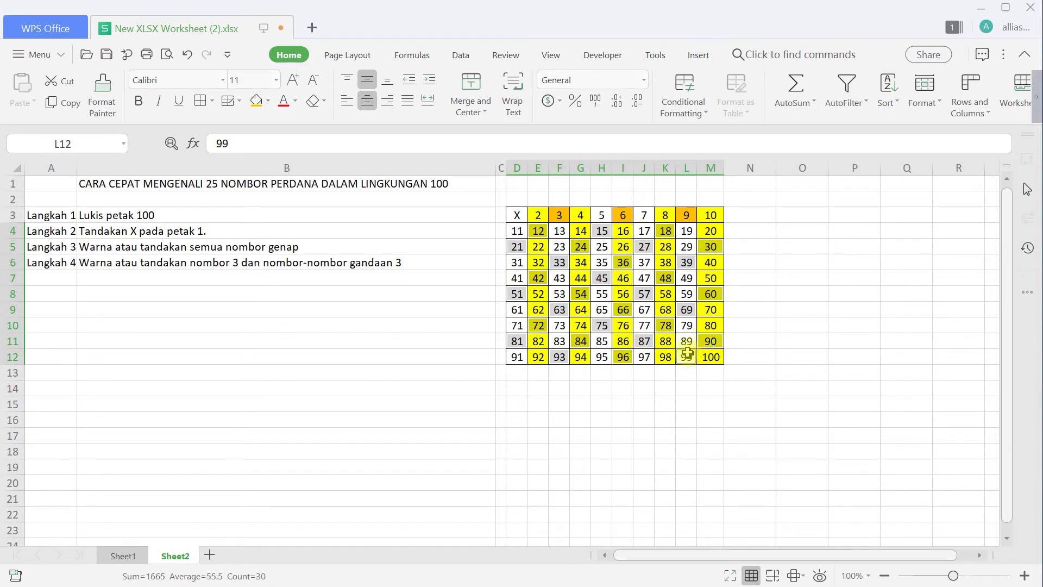
left_click(258, 100)
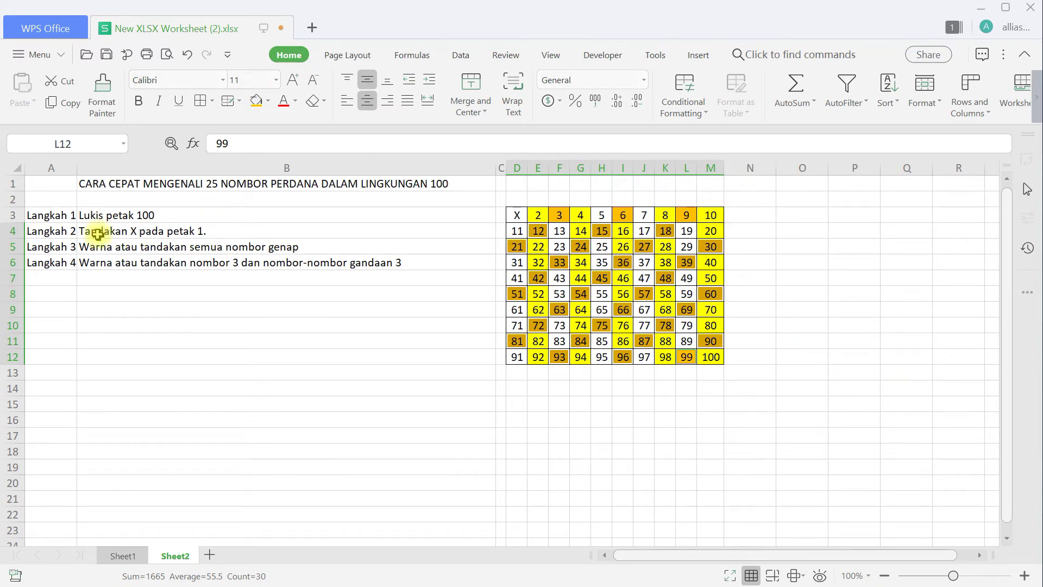
Step: Copy the Langkah 5 row "Warna atau tandakan nombor 5 dan nombor-nombor gandaan 5" from Sheet1 cells C10:D10 to Sheet2 starting at A7
left_click(46, 280)
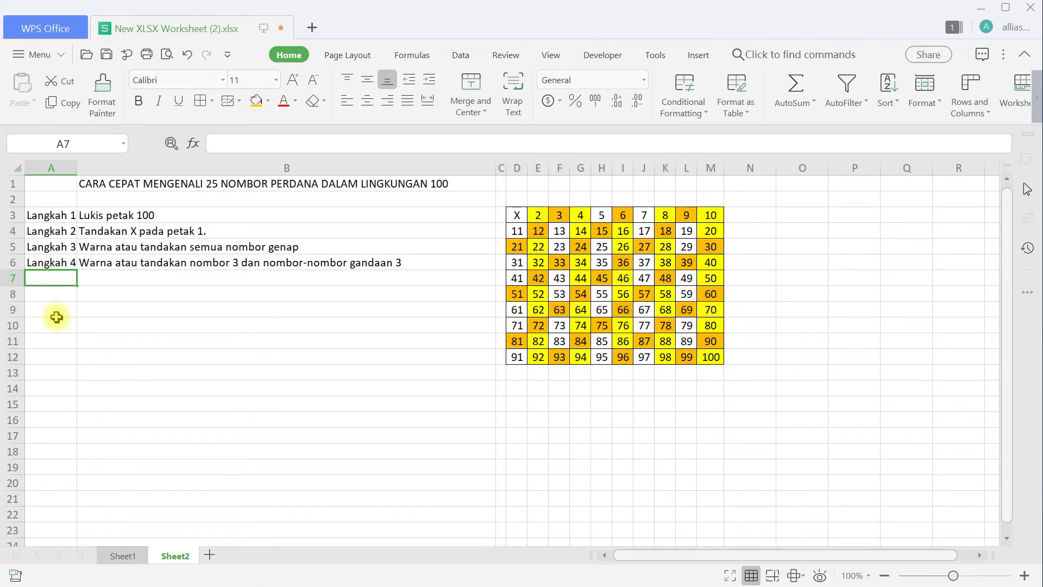
left_click(121, 555)
left_click_drag(110, 398, 232, 400)
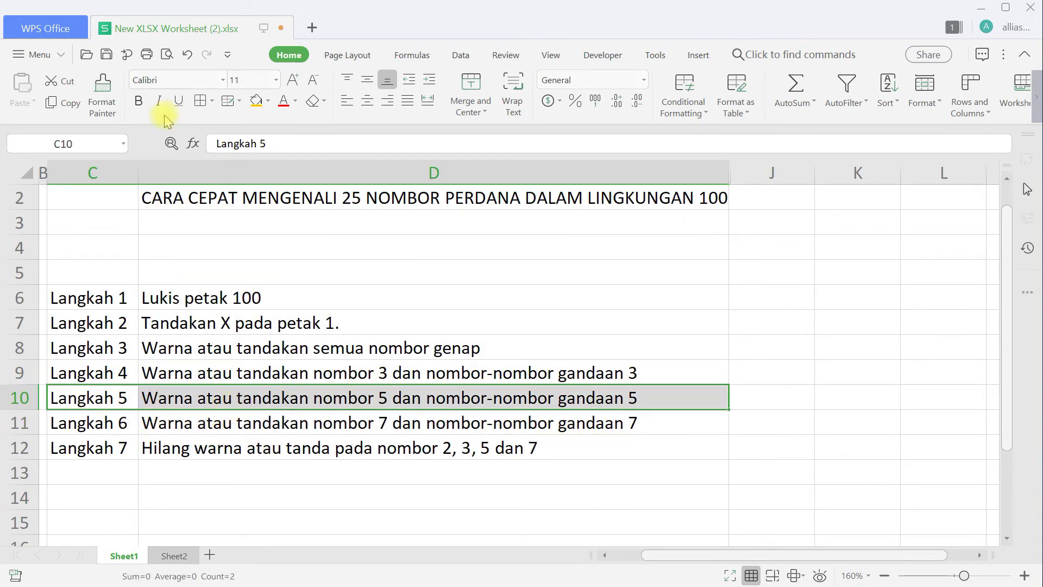
left_click(64, 102)
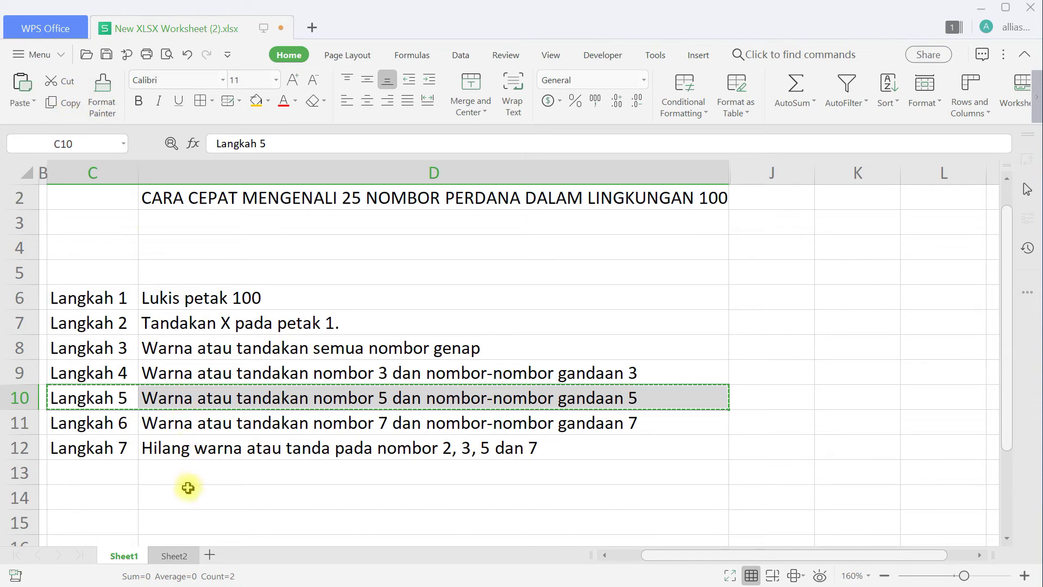
left_click(174, 555)
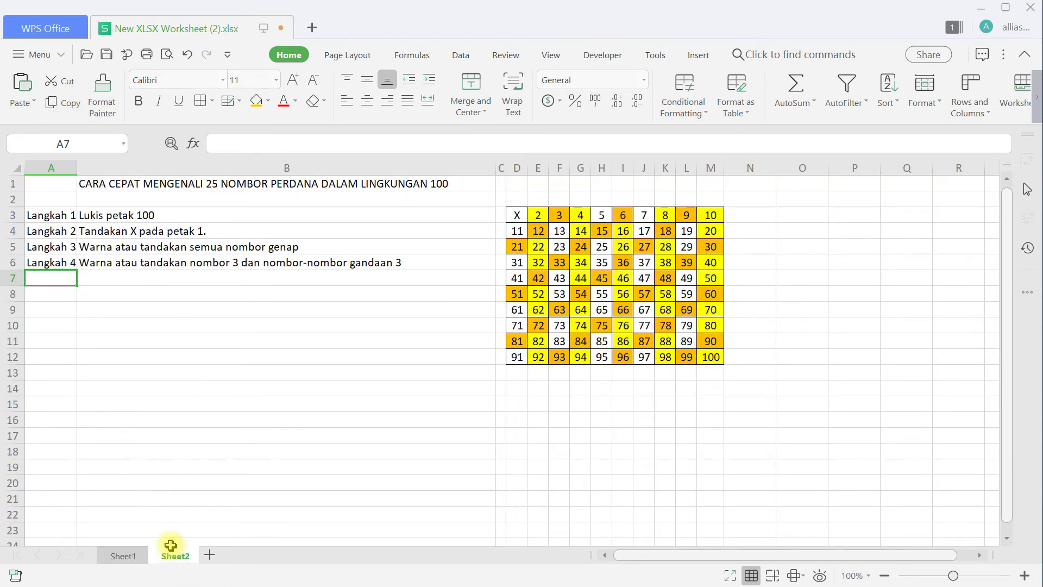
left_click(21, 81)
Step: Fill the multiples of 5 in H3:H12 and M3:M12 with the grey theme colour
left_click_drag(602, 217, 602, 358)
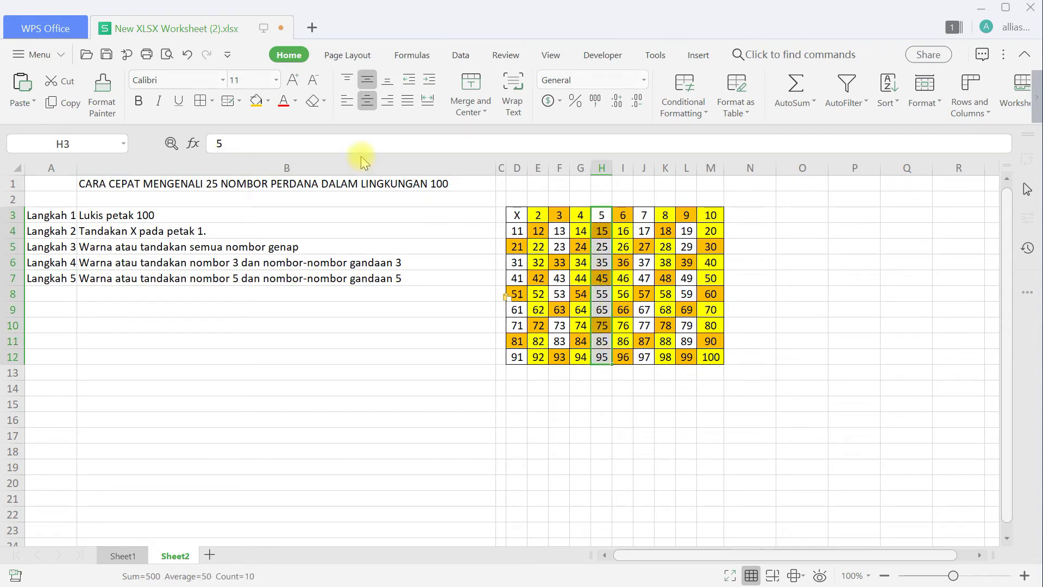
left_click(270, 100)
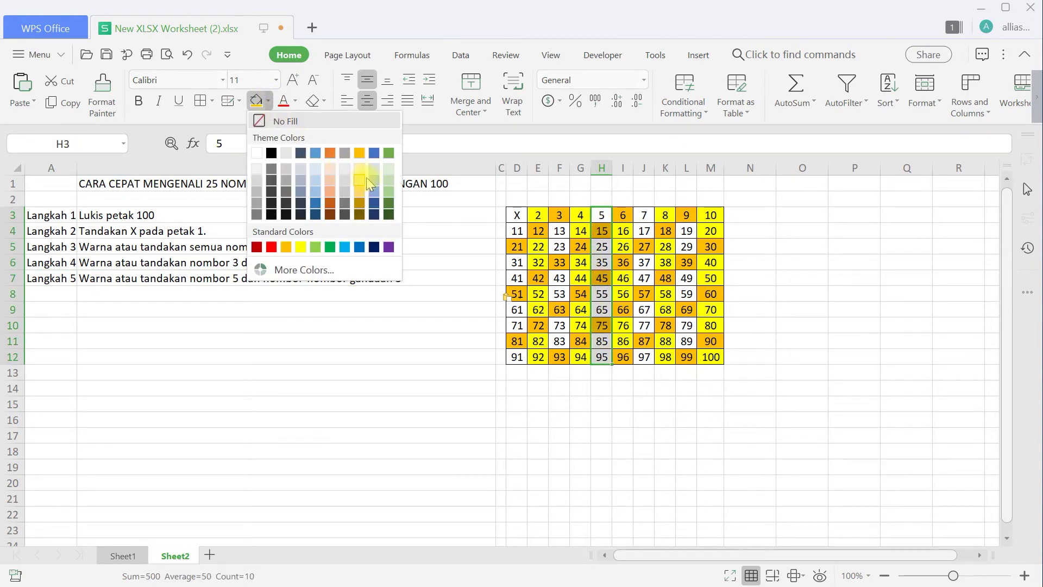
left_click(345, 153)
left_click_drag(709, 216, 711, 357)
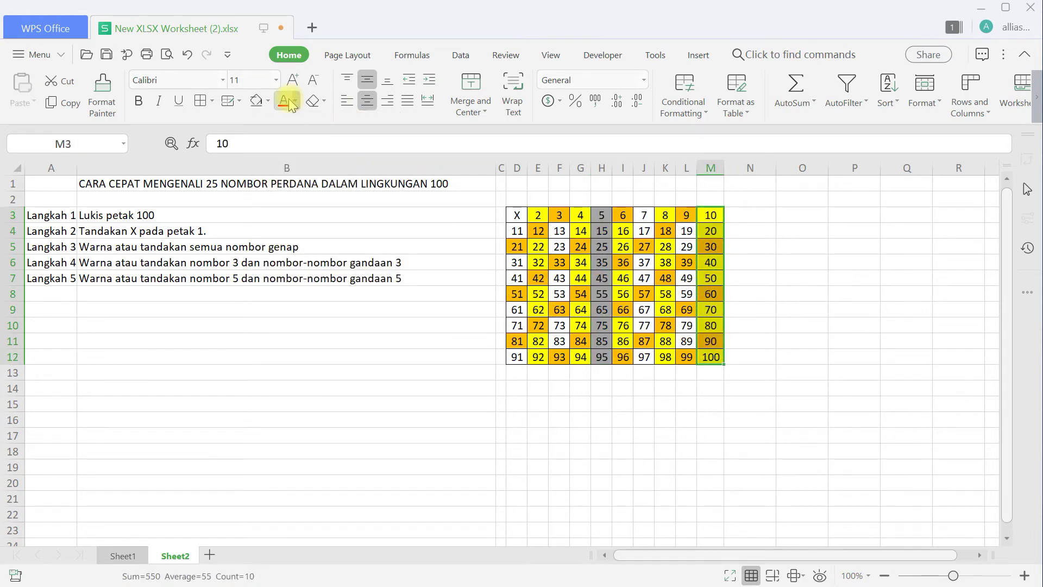
left_click(256, 101)
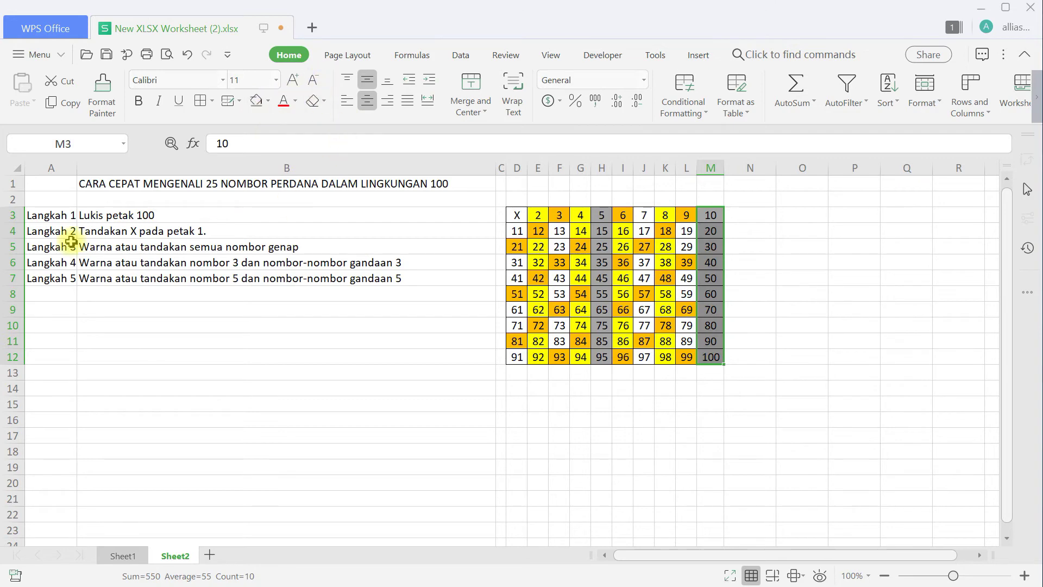
Step: Copy the Langkah 6 row "Warna atau tandakan nombor 7 dan nombor-nombor gandaan 7" from Sheet1 cells C11:D11 to Sheet2 starting at A8
left_click(34, 293)
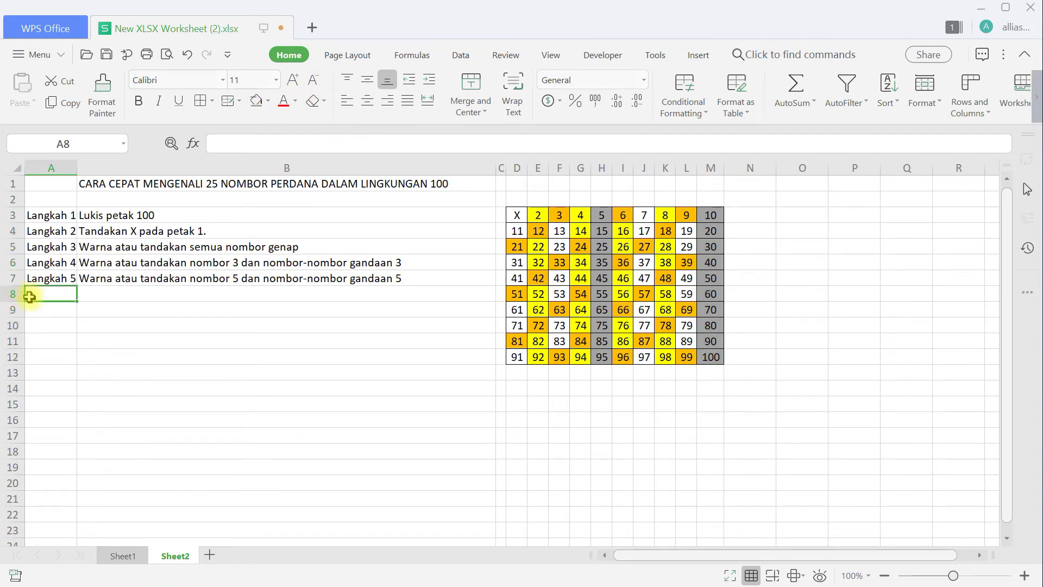
left_click(122, 555)
mouse_move(118, 430)
left_mouse_down()
mouse_move(205, 449)
mouse_move(274, 421)
left_mouse_up()
left_click(101, 98)
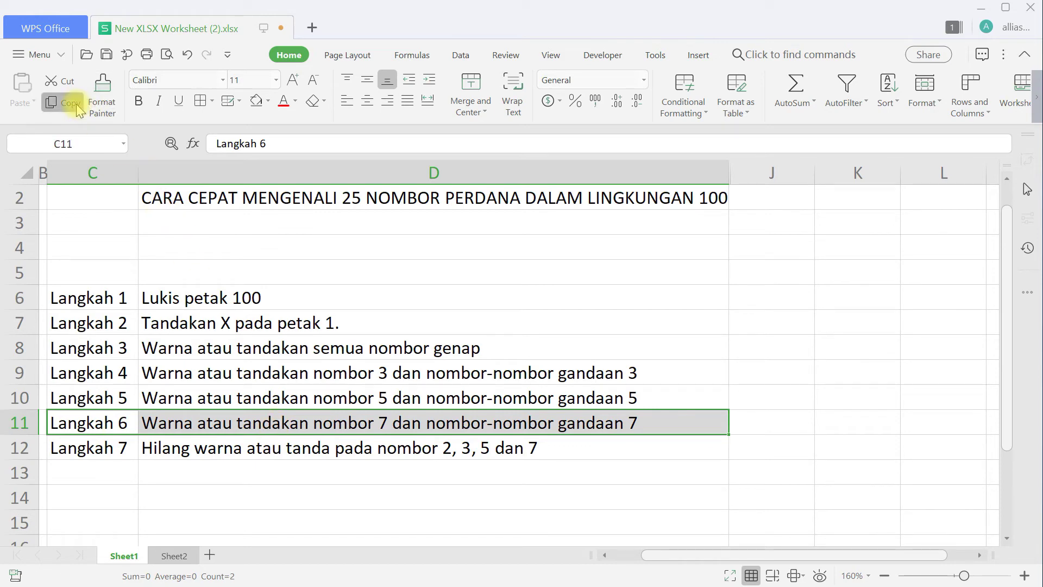
left_click(173, 555)
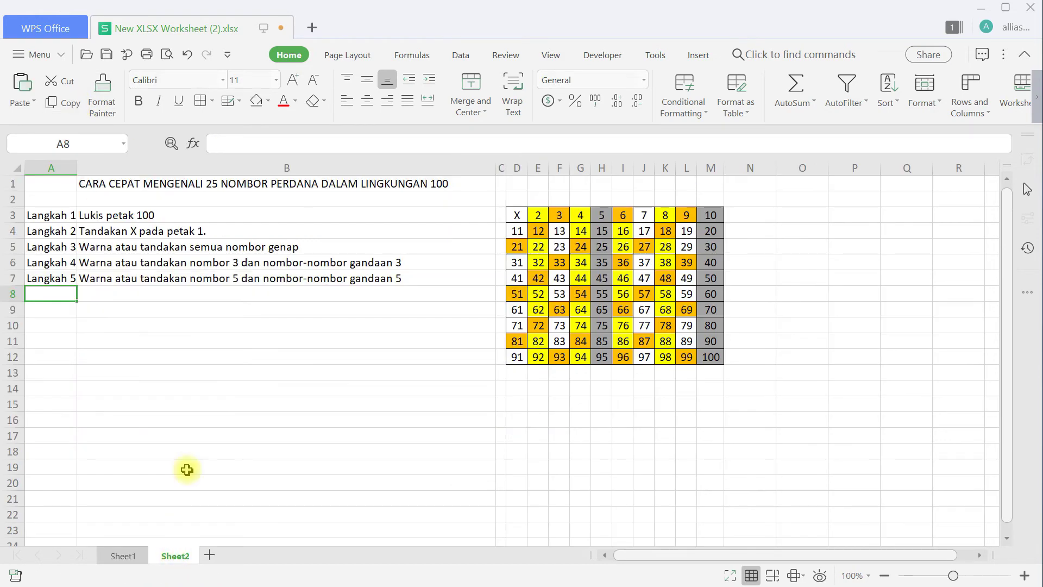
left_click(22, 90)
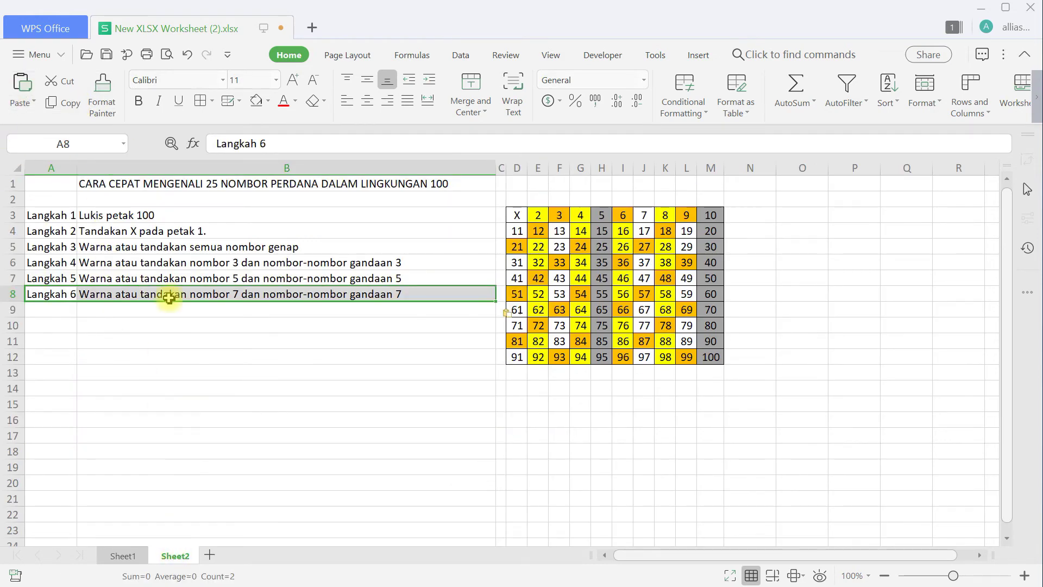
Step: Fill the number 7 in cell J3 of the grid with a light green theme colour
left_click(646, 216)
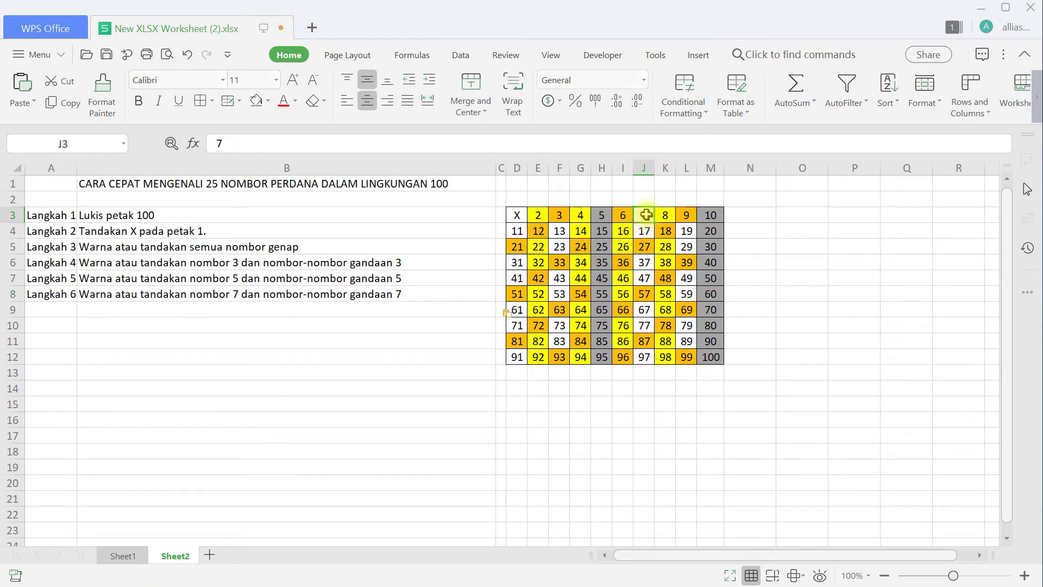
left_click(269, 101)
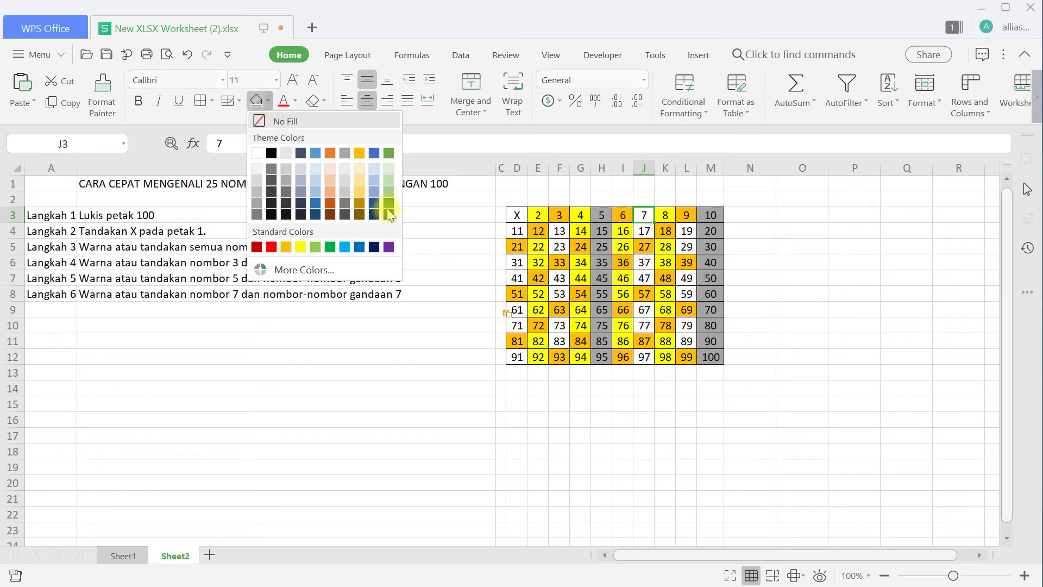
left_click(386, 180)
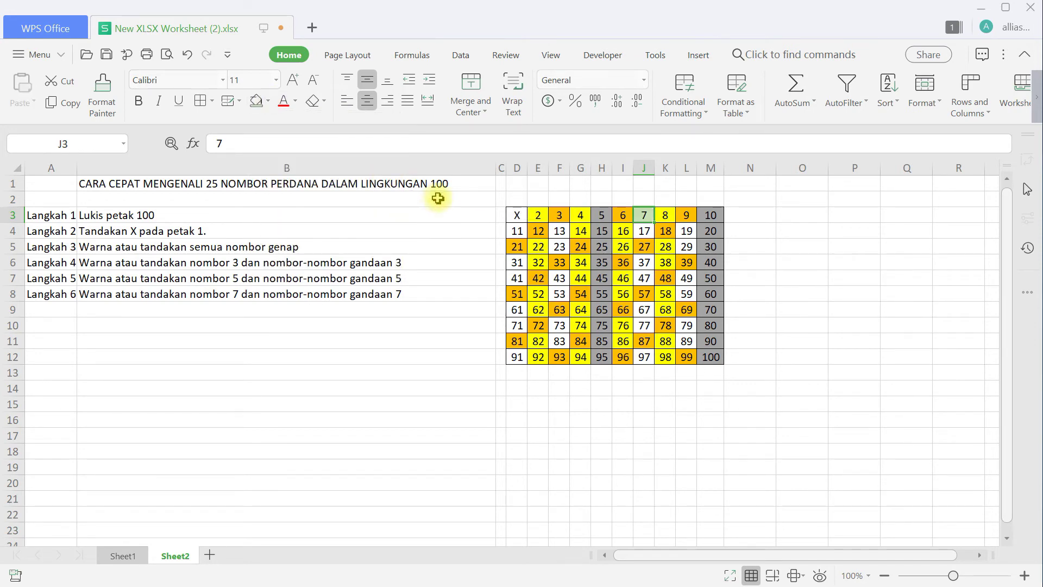
Step: Fill 14, 21, 28, 35, 42, 49, 56, 63, 70, 77, 84, 91 and 99 in the grid with the same light green
left_click(583, 231)
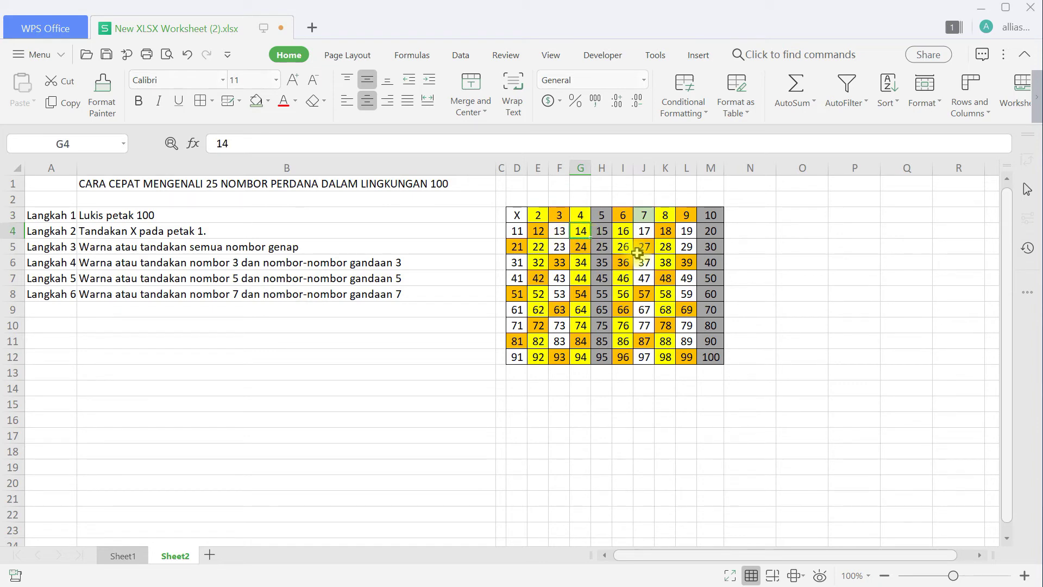
left_click(516, 247, "ctrl")
left_click(668, 249, "ctrl")
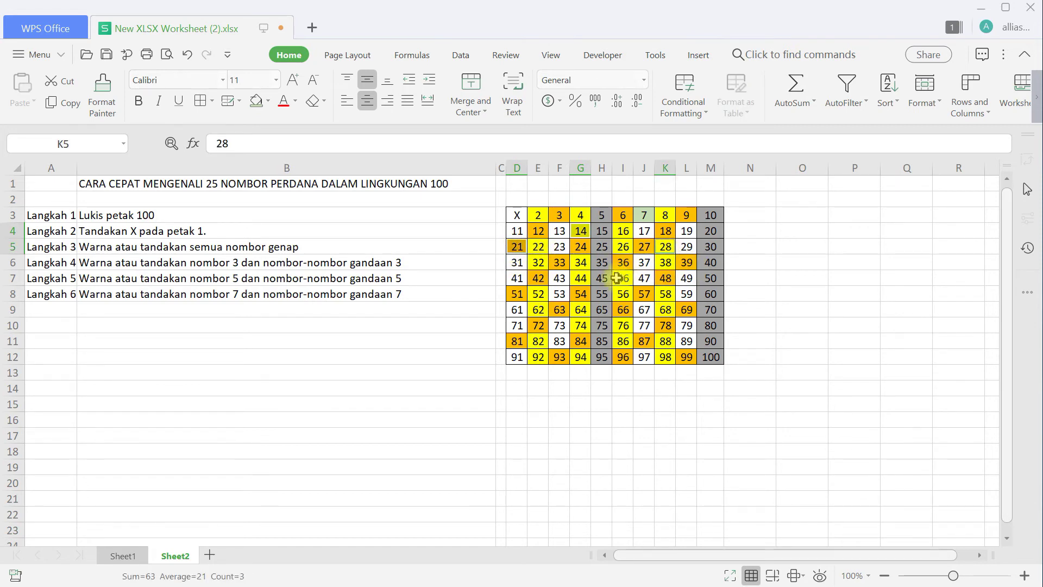
left_click(604, 264, "ctrl")
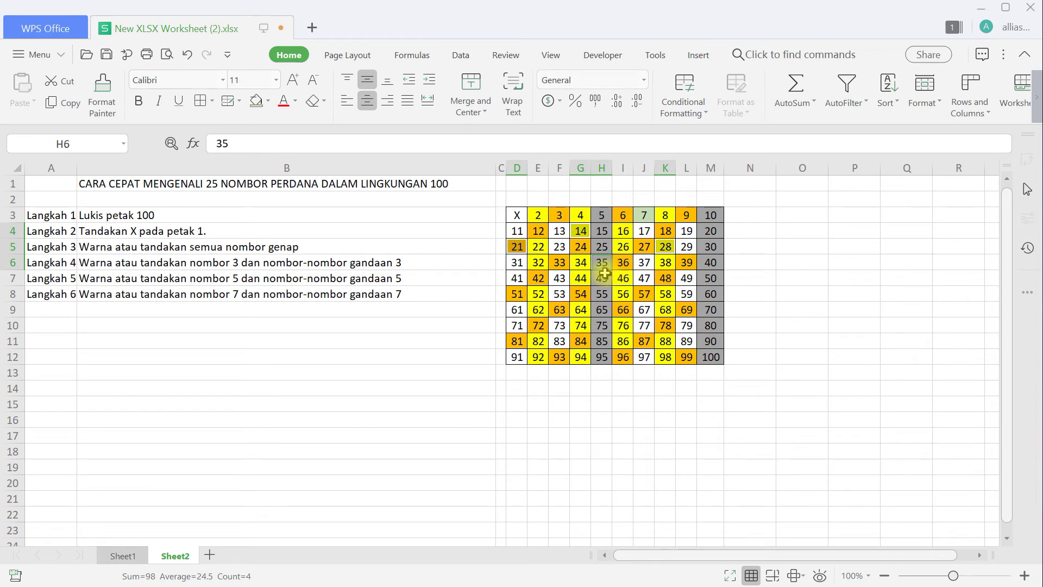
left_click(537, 278, "ctrl")
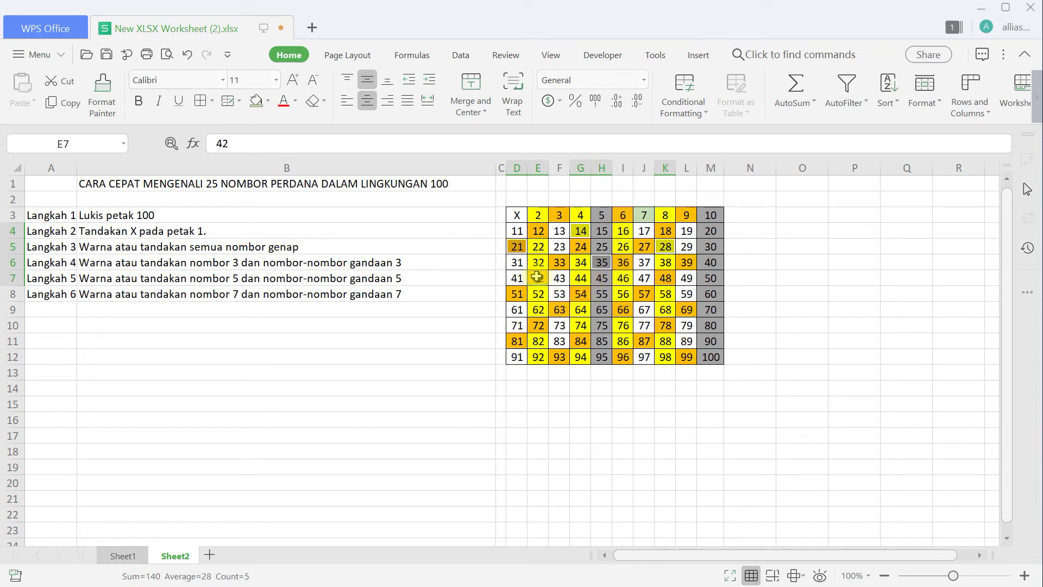
left_click(686, 280, "ctrl")
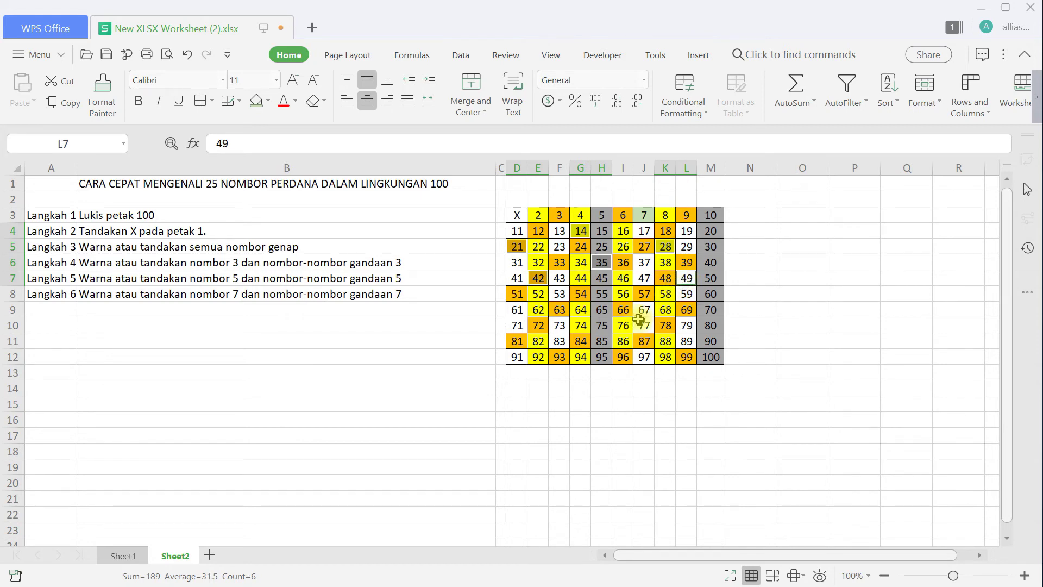
left_click(622, 295, "ctrl")
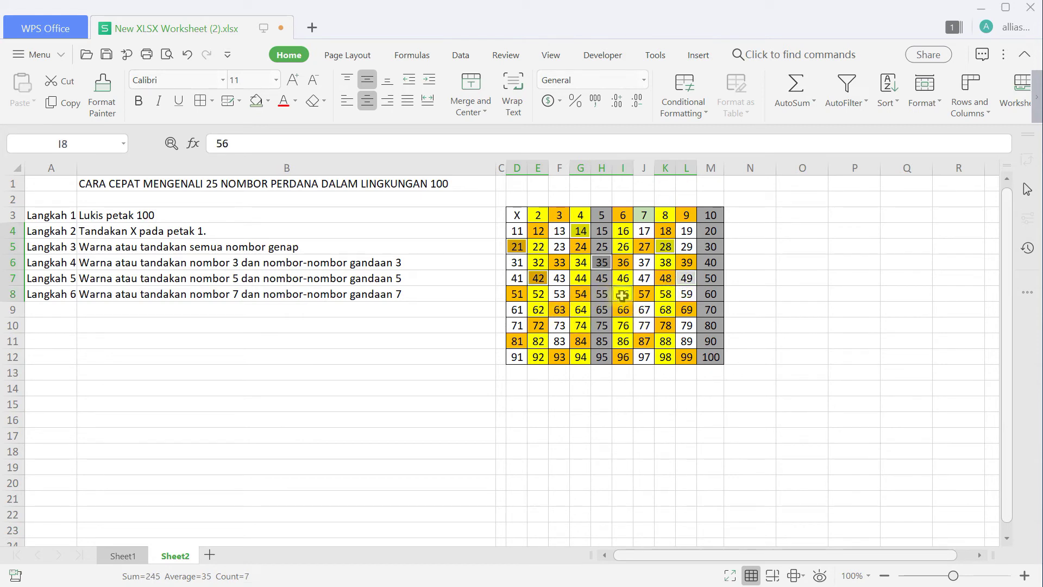
left_click(565, 314, "ctrl")
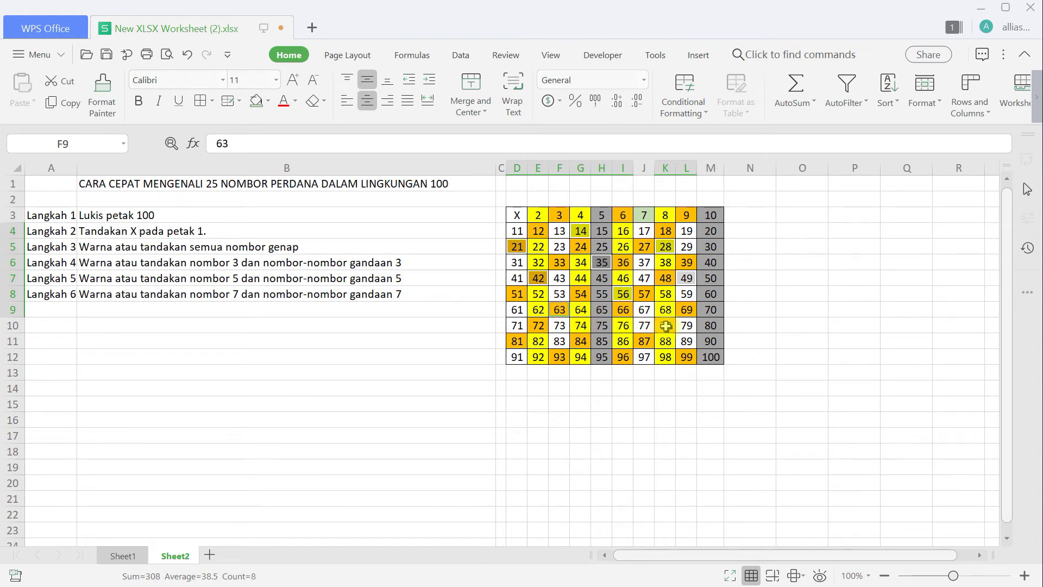
left_click(709, 310, "ctrl")
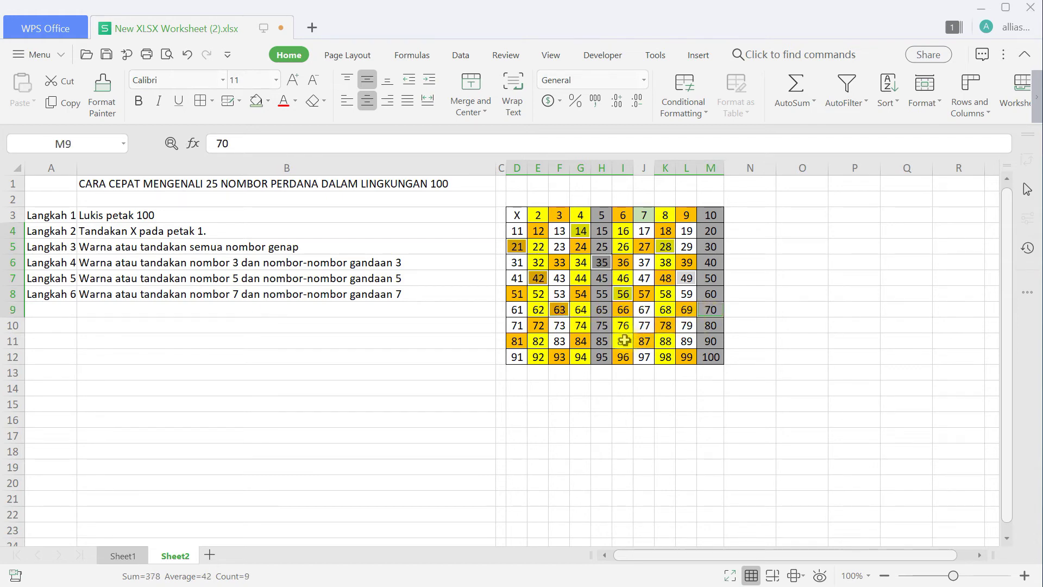
left_click(644, 325, "ctrl")
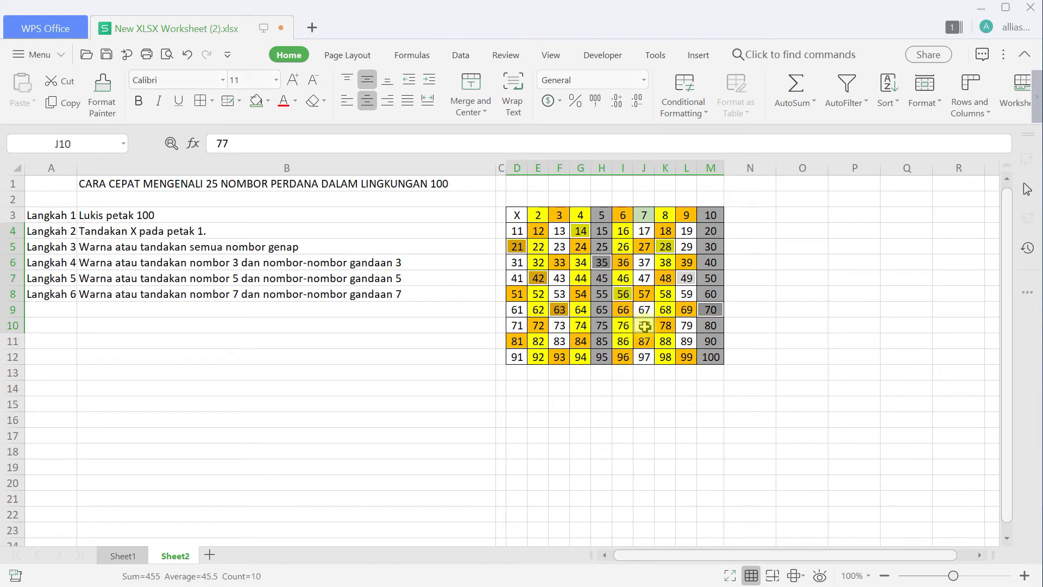
left_click(580, 341, "ctrl")
left_click(516, 357, "ctrl")
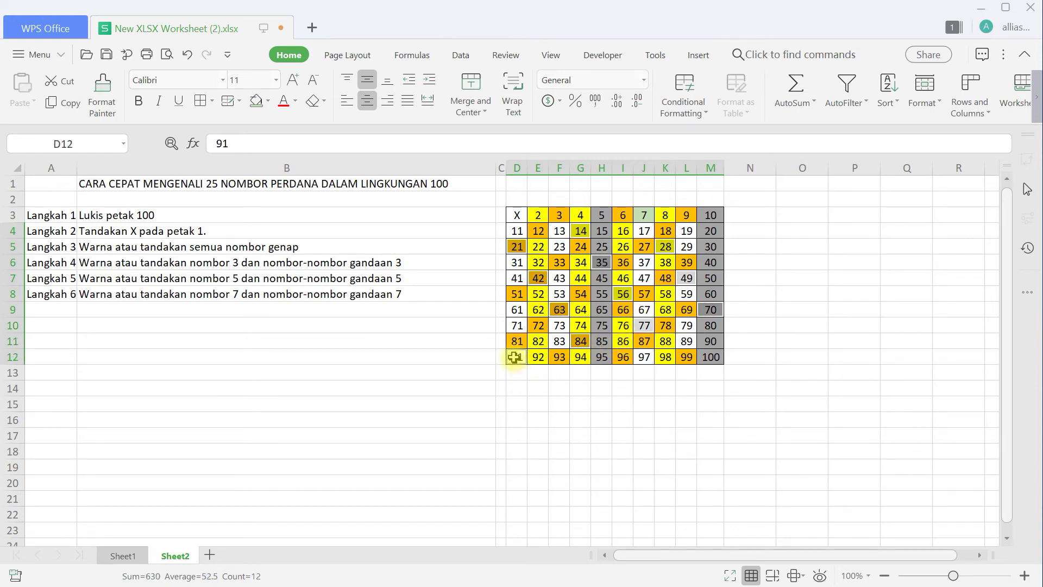
left_click(686, 357, "ctrl")
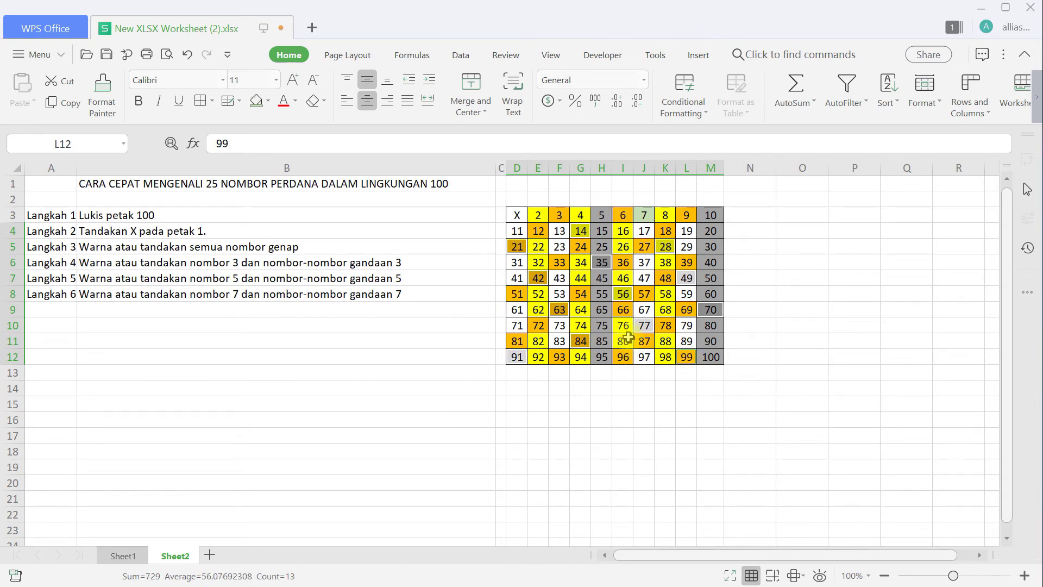
left_click(256, 102)
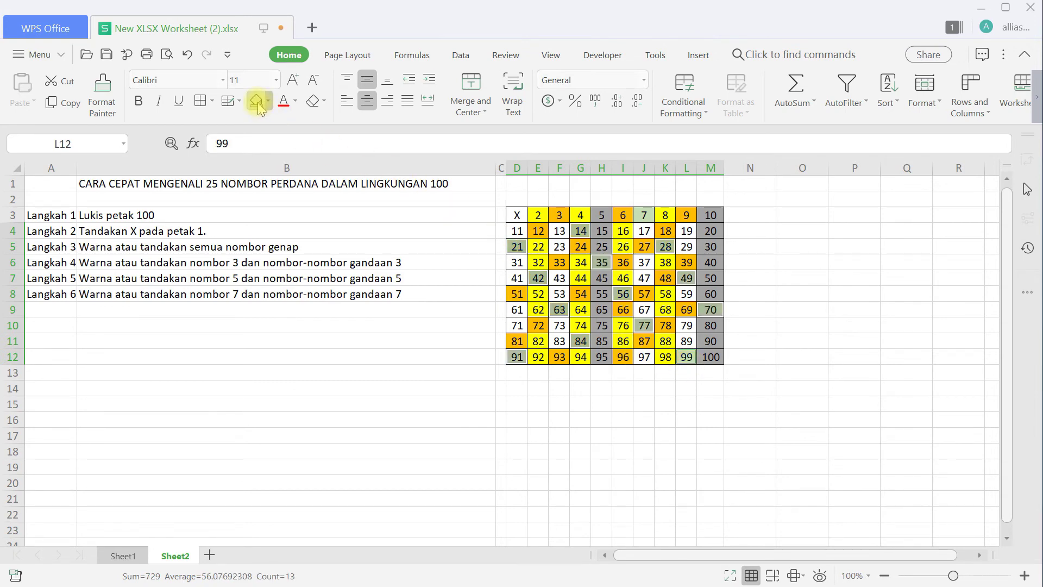
left_click(814, 333)
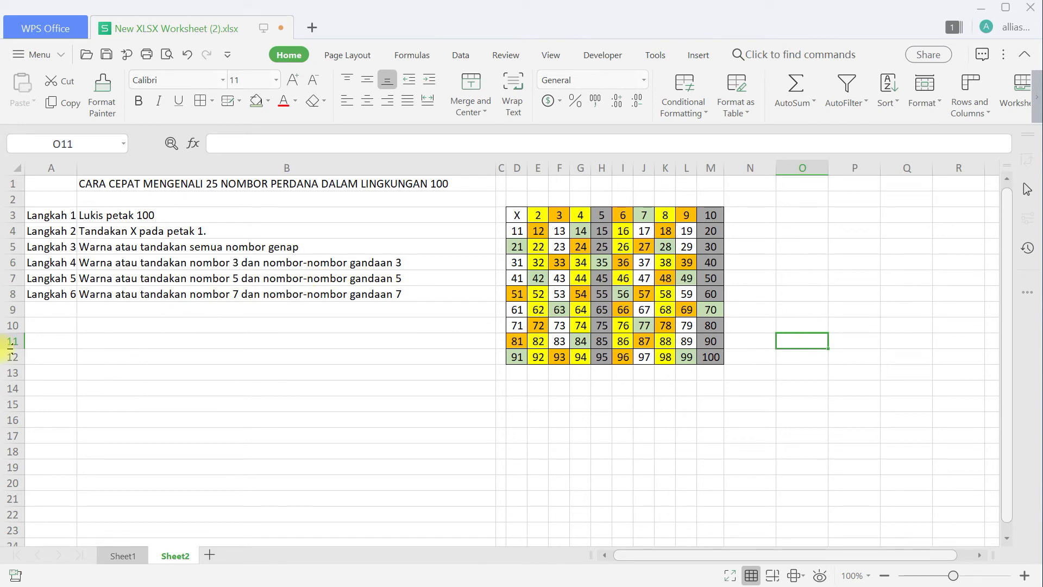
Step: Copy the Langkah 7 row "Hilang warna atau tanda pada nombor 2, 3, 5 dan 7" from Sheet1 cells C12:D12 to Sheet2 starting at A9
left_click(124, 554)
left_click_drag(106, 448, 249, 444)
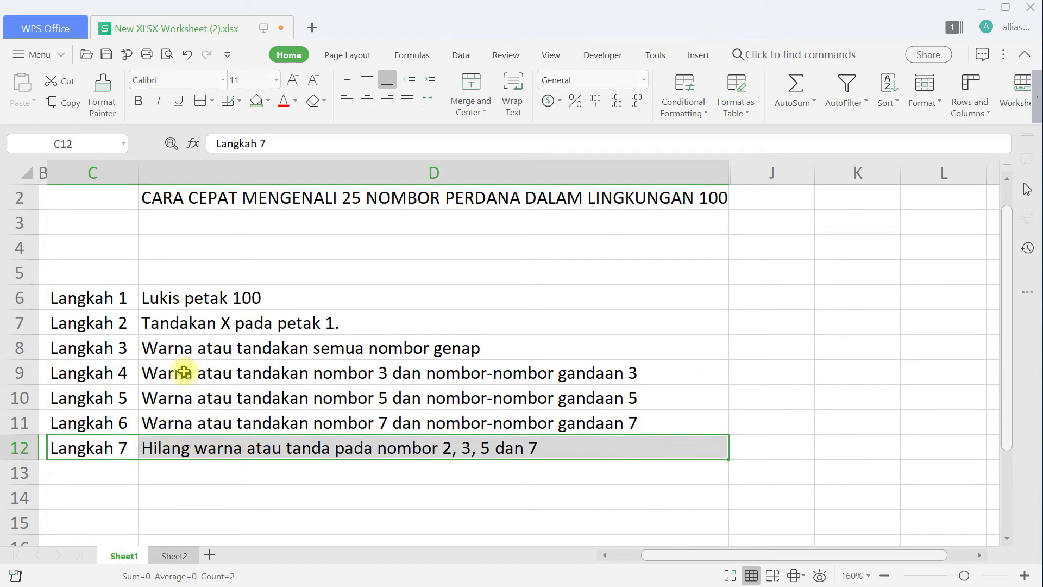
left_click(52, 103)
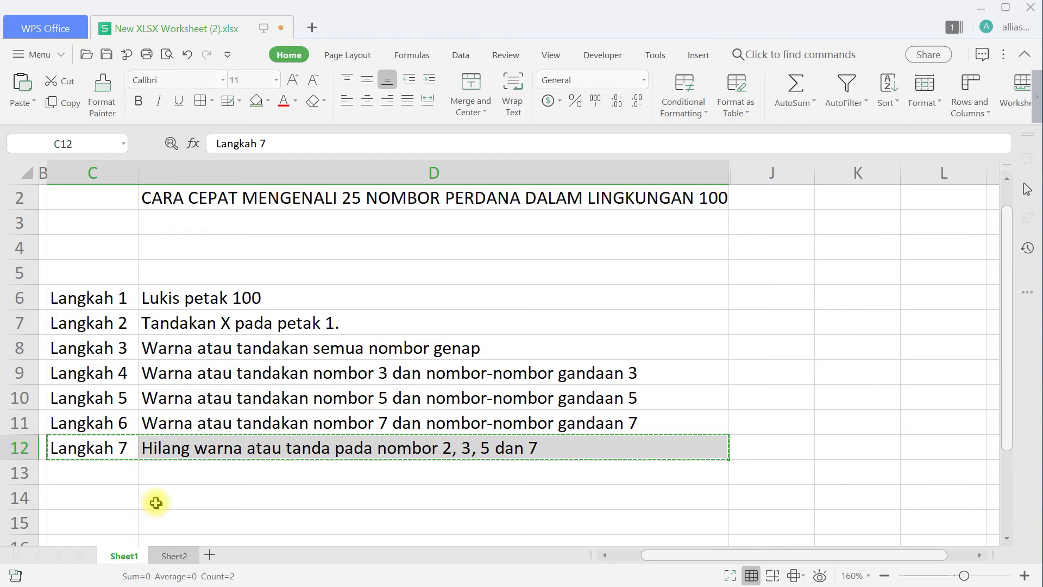
left_click(174, 555)
left_click(29, 85)
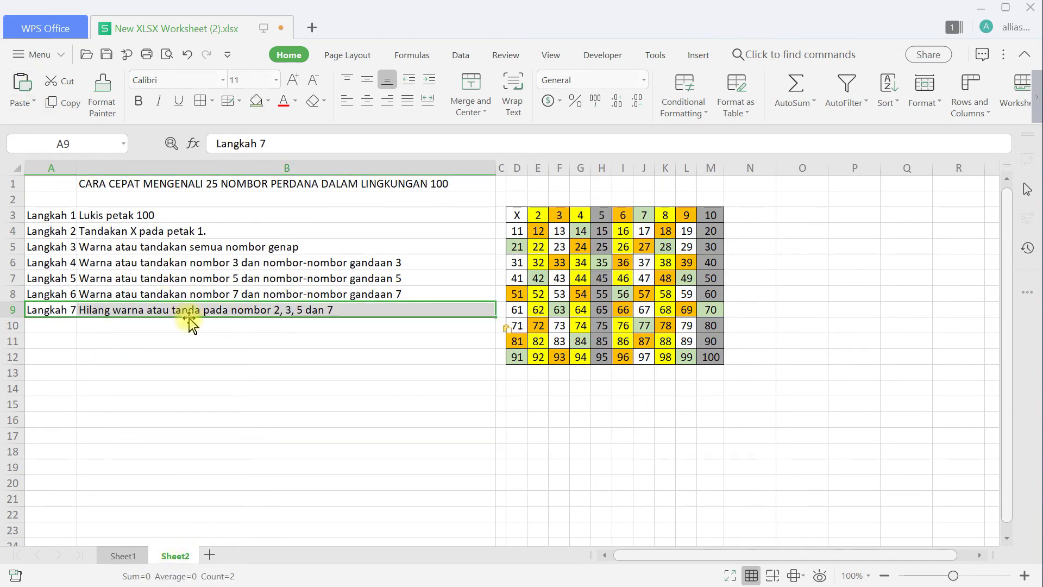
Step: Remove the fill colour from the numbers 2, 3, 5 and 7 in the grid's first row
left_click(541, 214)
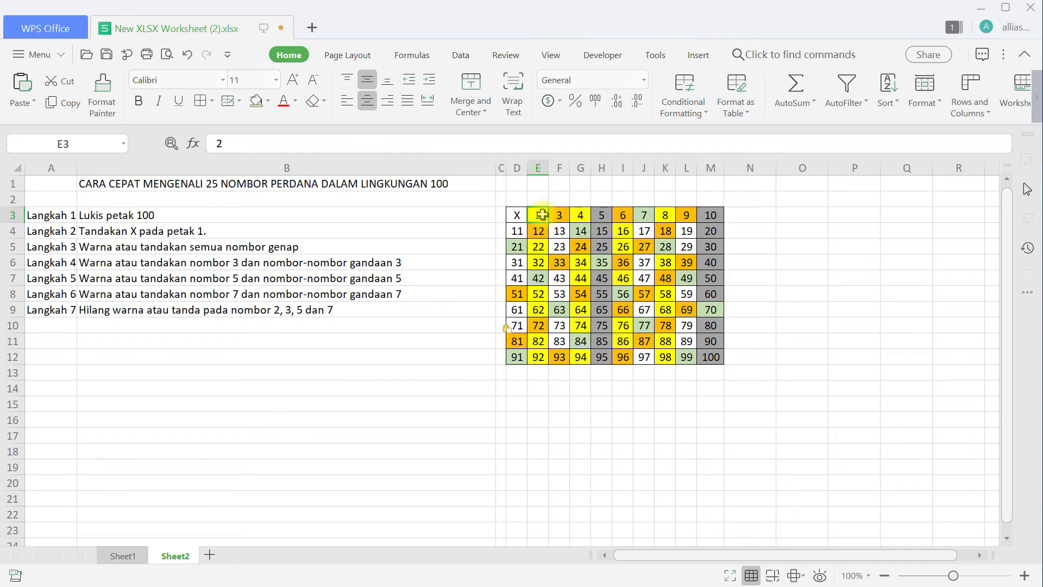
left_click(267, 101)
left_click(272, 120)
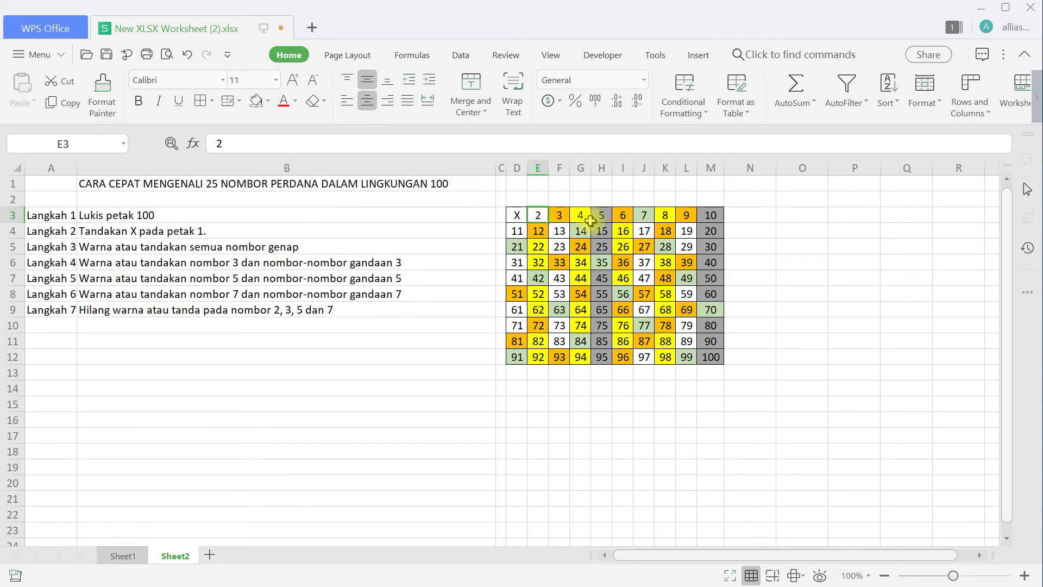
left_click(562, 216)
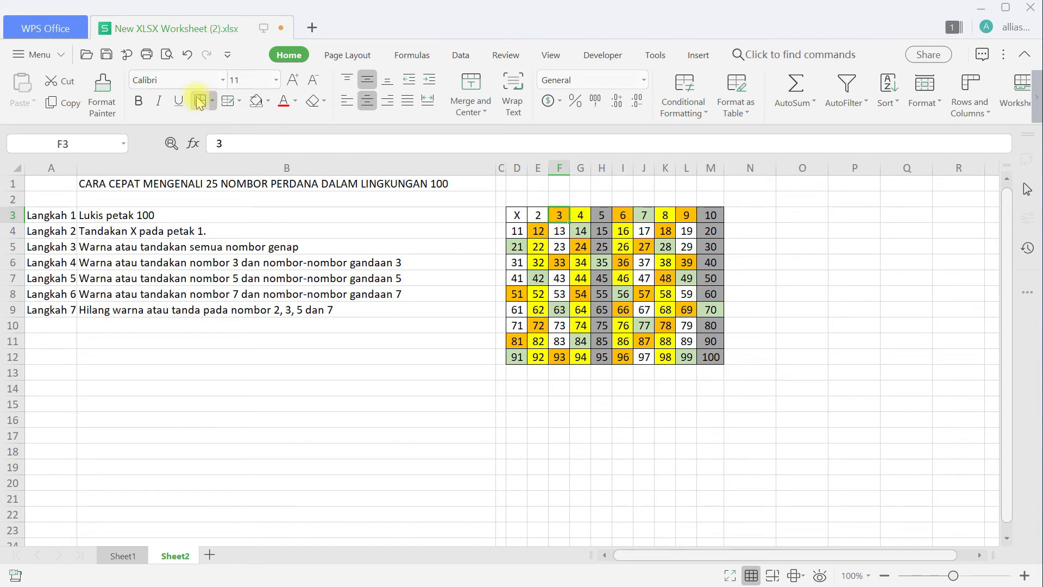
left_click(261, 104)
left_click(602, 219)
left_click(257, 101)
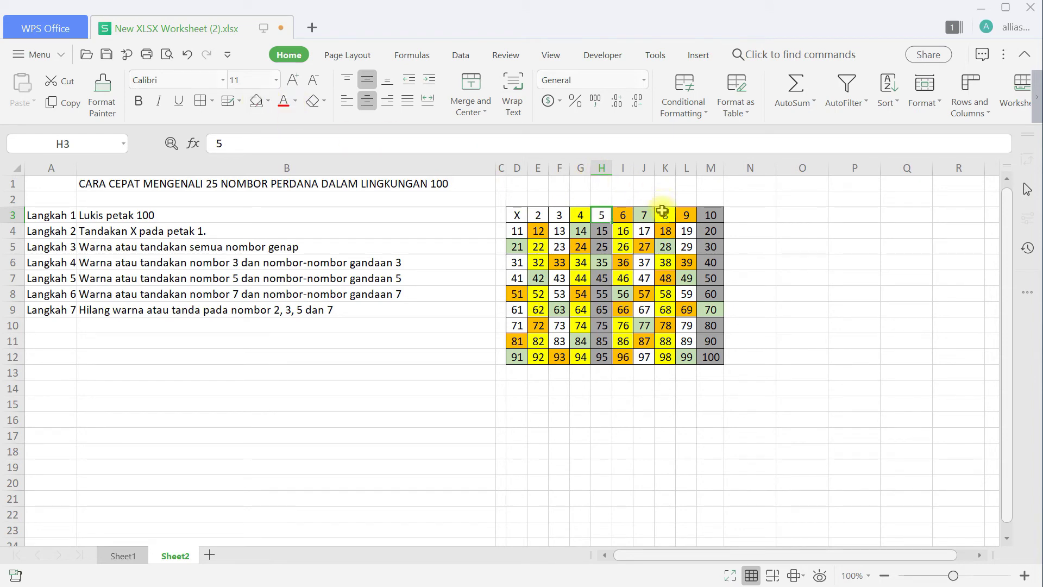
left_click(643, 215)
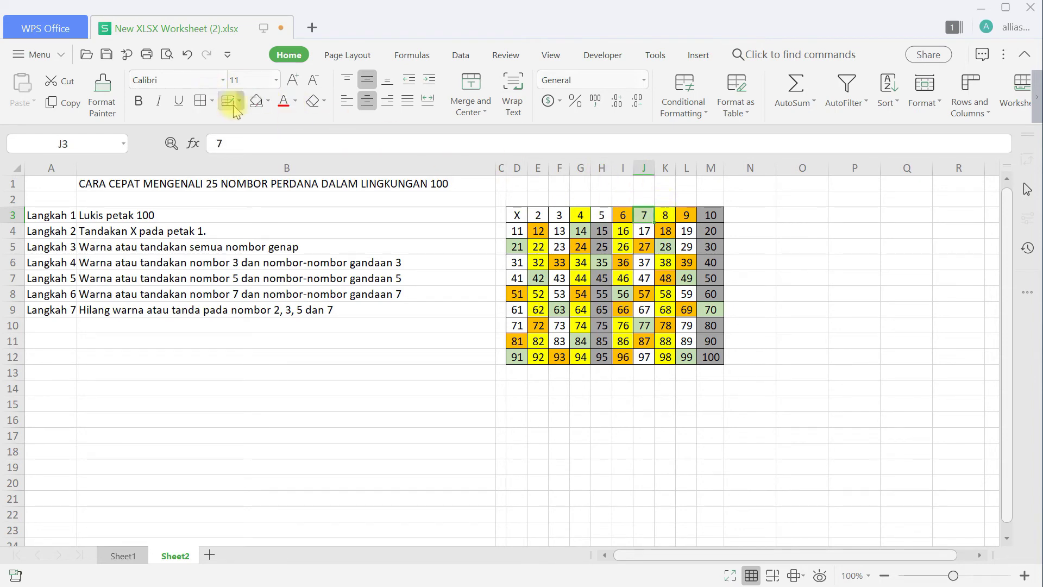
left_click(257, 102)
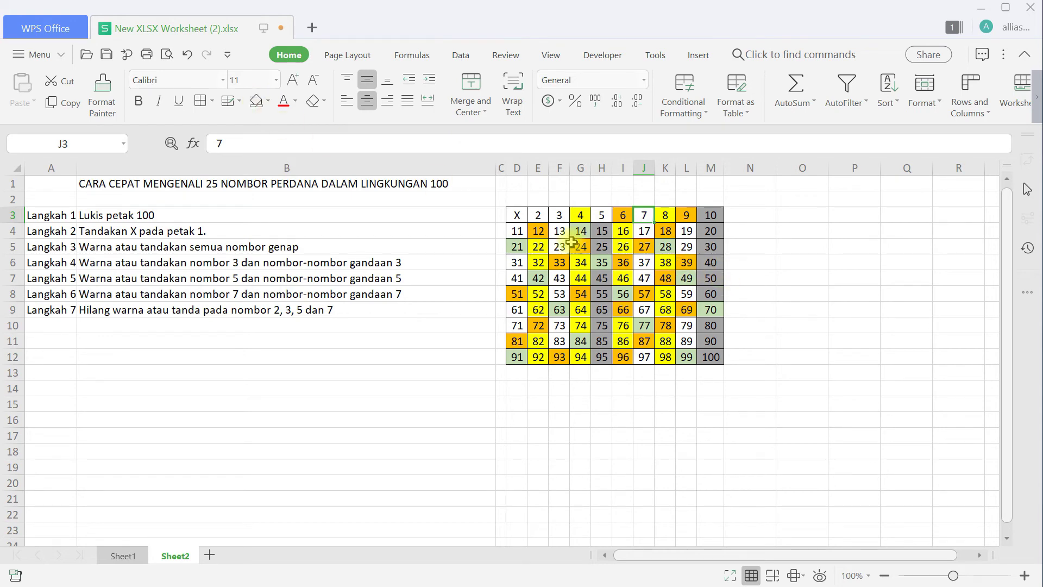
Step: Narrow column N and add the heading "NOMBOR PERDANA" in merged and centred cells O1:P1
left_click(802, 260)
mouse_move(776, 166)
left_mouse_down()
mouse_move(732, 197)
mouse_move(784, 180)
left_mouse_up()
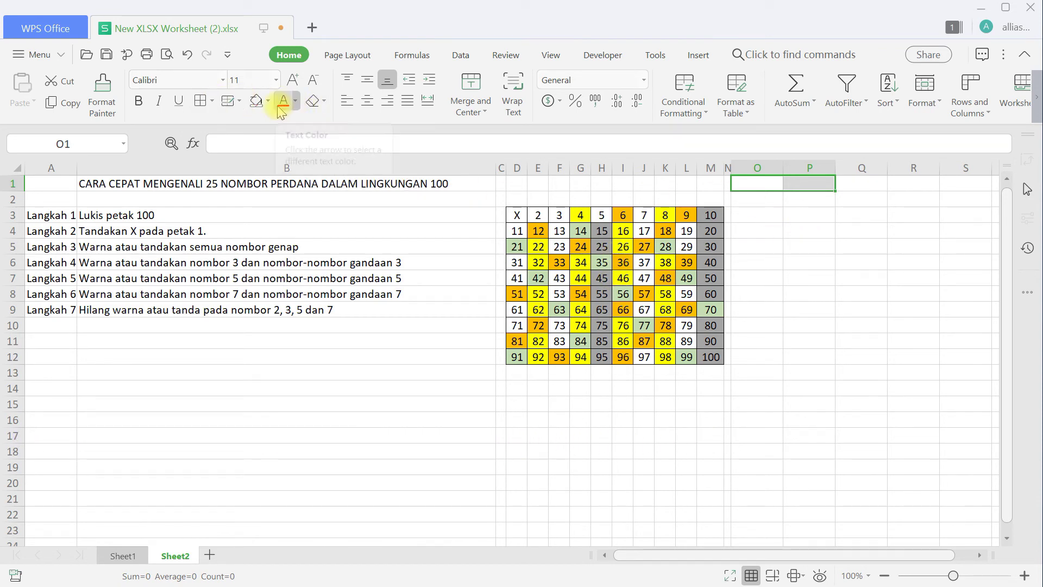
left_click(470, 93)
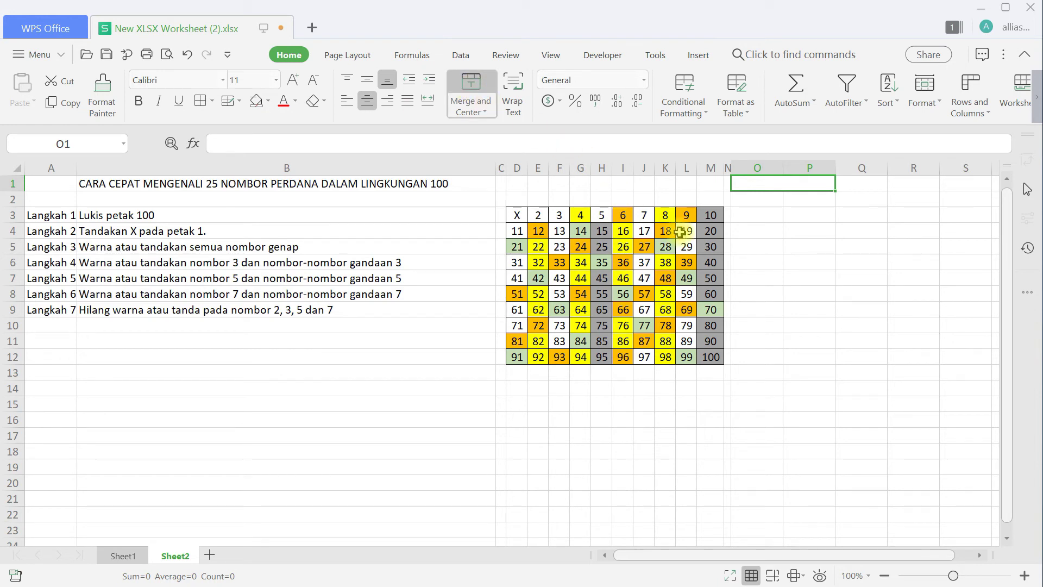
type("NOMBO")
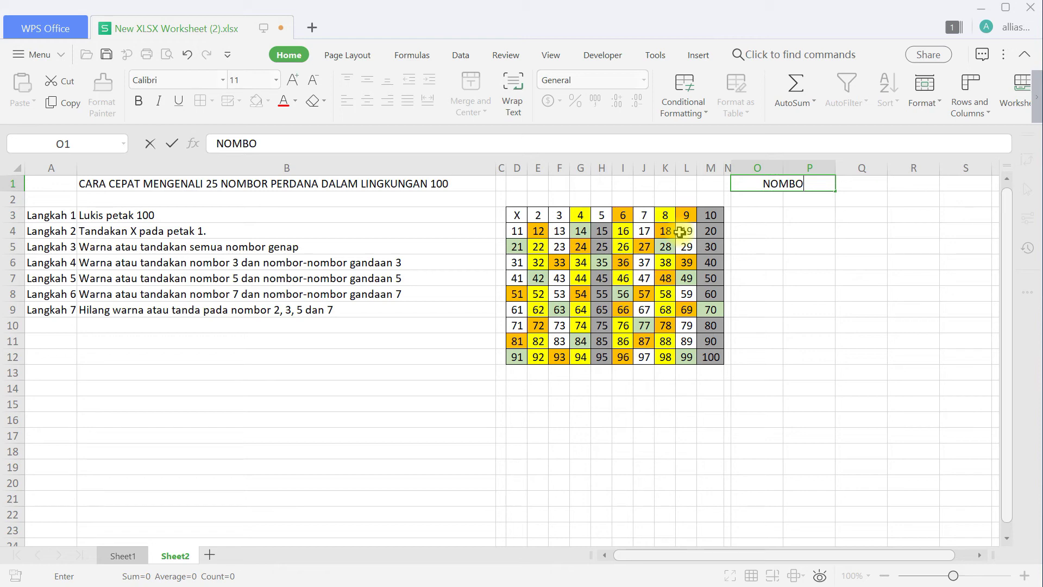
type("R PERDANA")
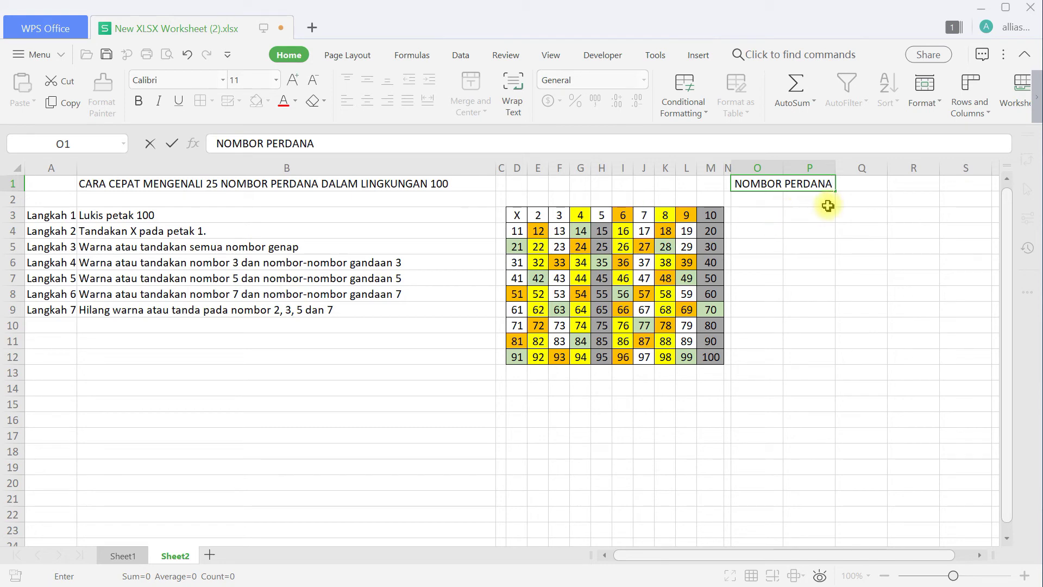
Step: Enter the primes 2, 3, 5 and 7 in cells O3:R3 under the NOMBOR PERDANA heading
left_click(763, 215)
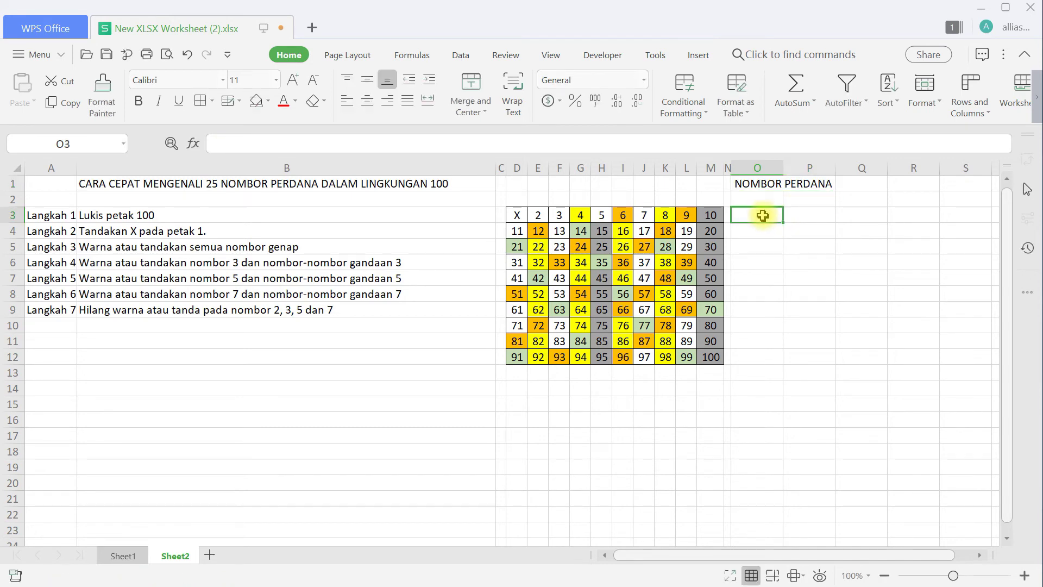
type("2")
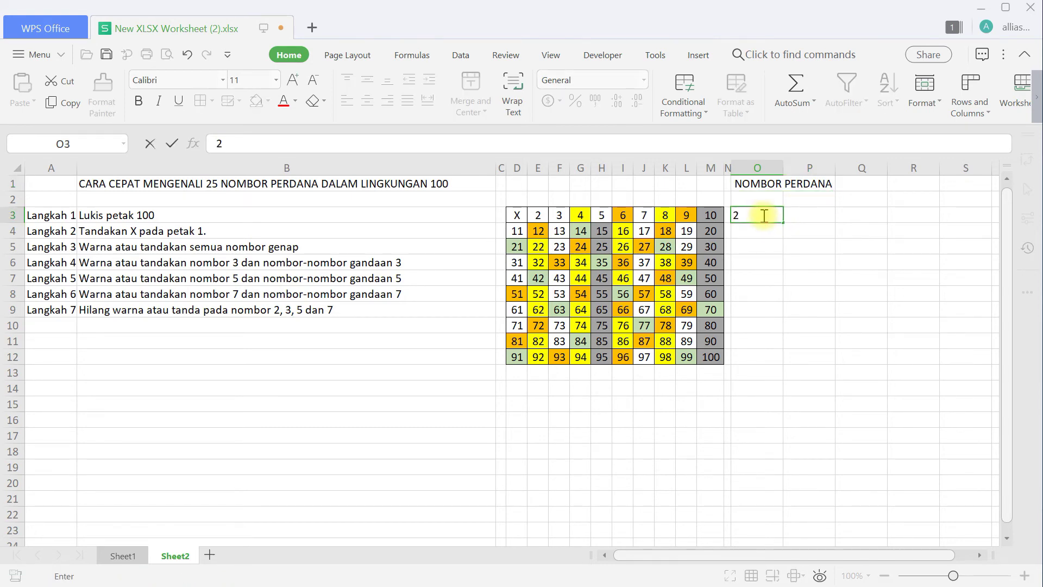
key("Tab")
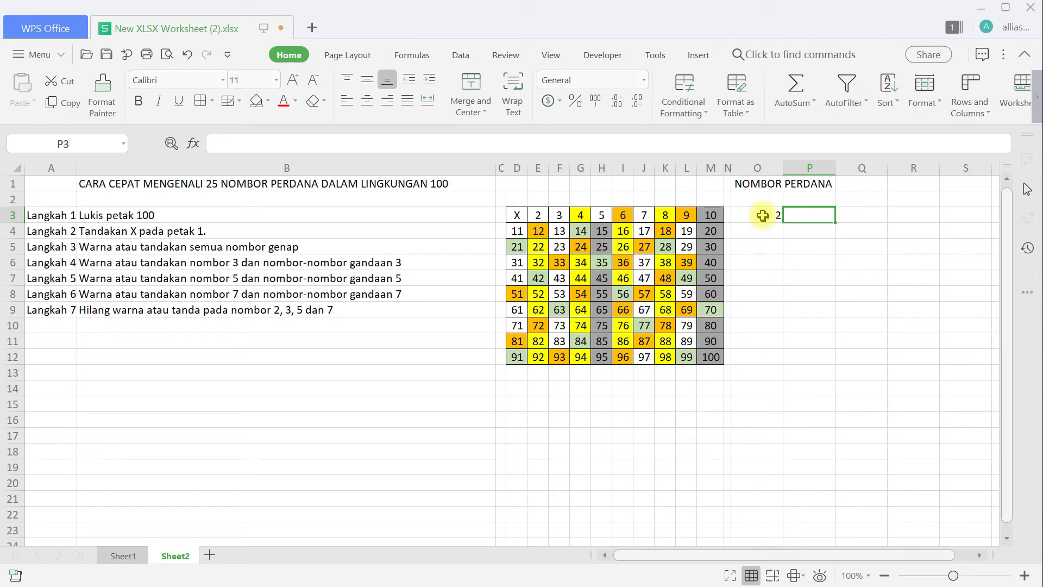
type("3")
key("Tab")
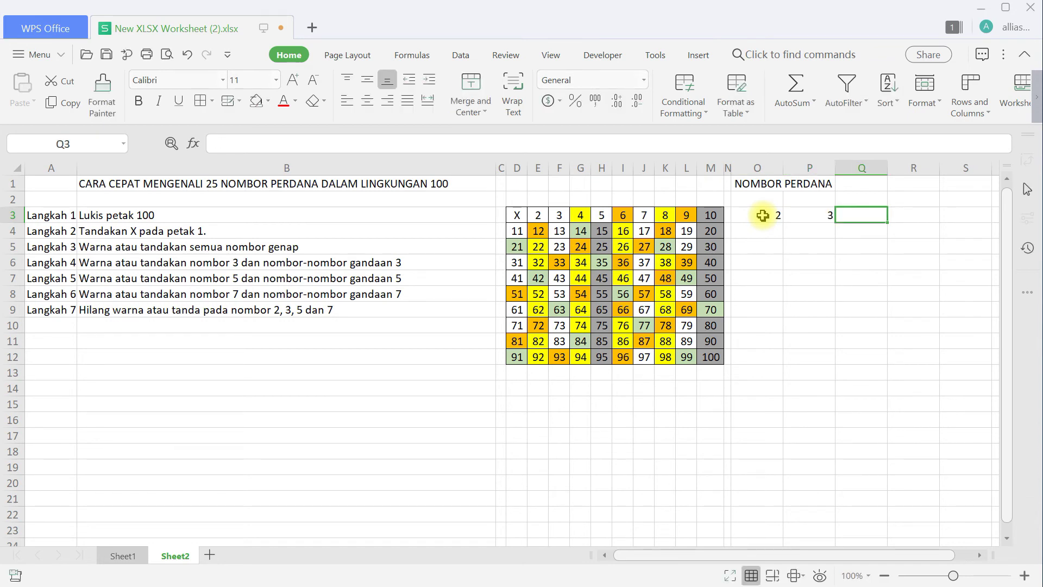
type("5")
key("Tab")
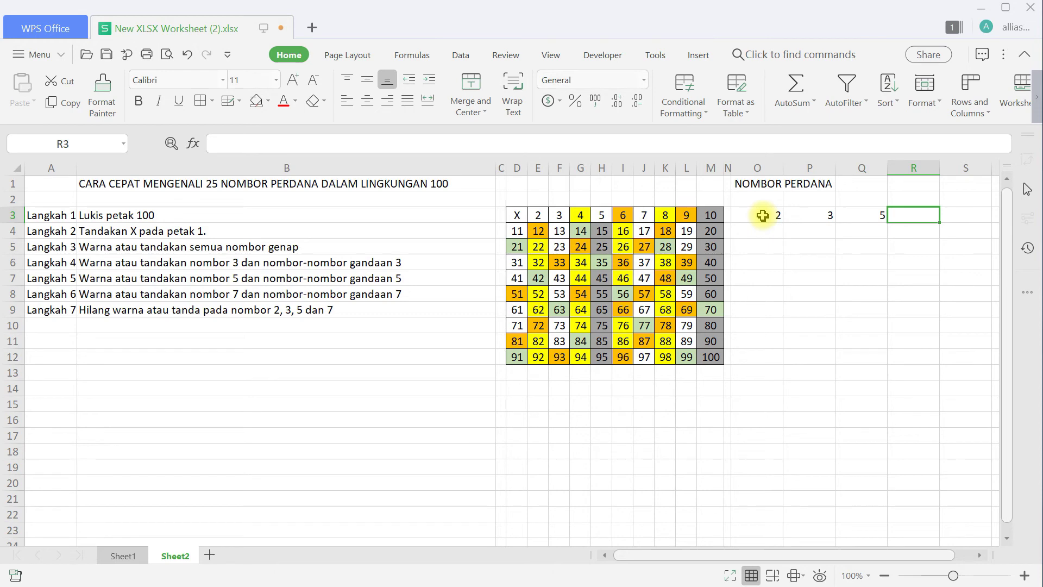
type("7")
key("Tab")
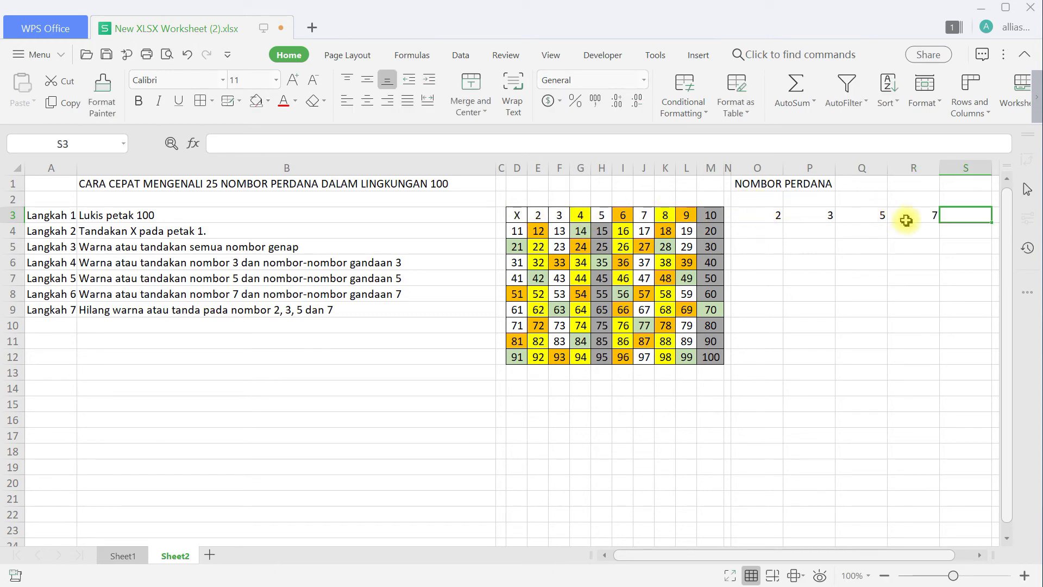
Step: Enter the primes 11, 13, 17 and 19 in cells O4:R4
left_click(780, 227)
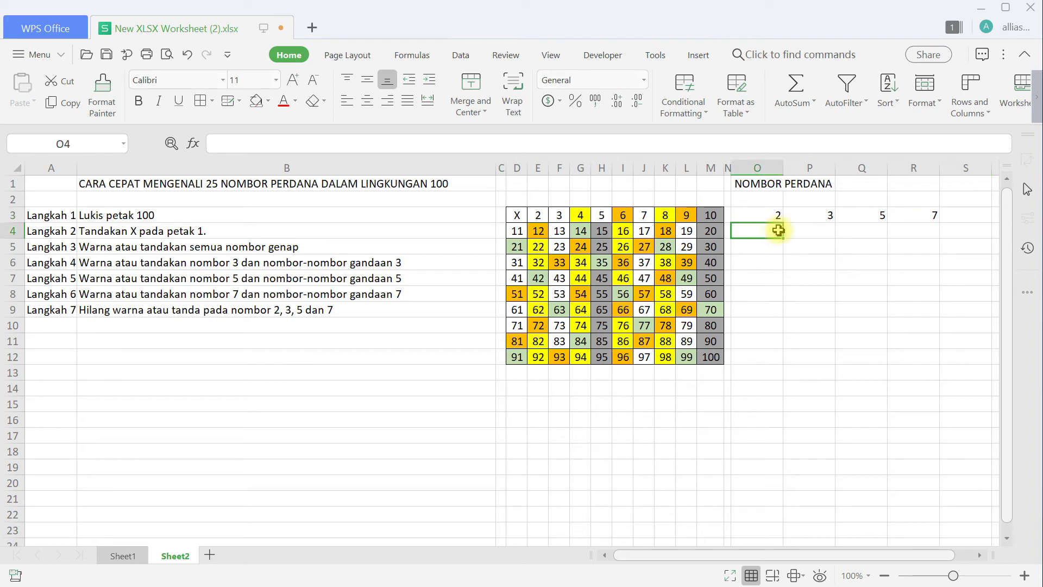
type("11")
key("Tab")
type("13")
key("Tab")
type("1")
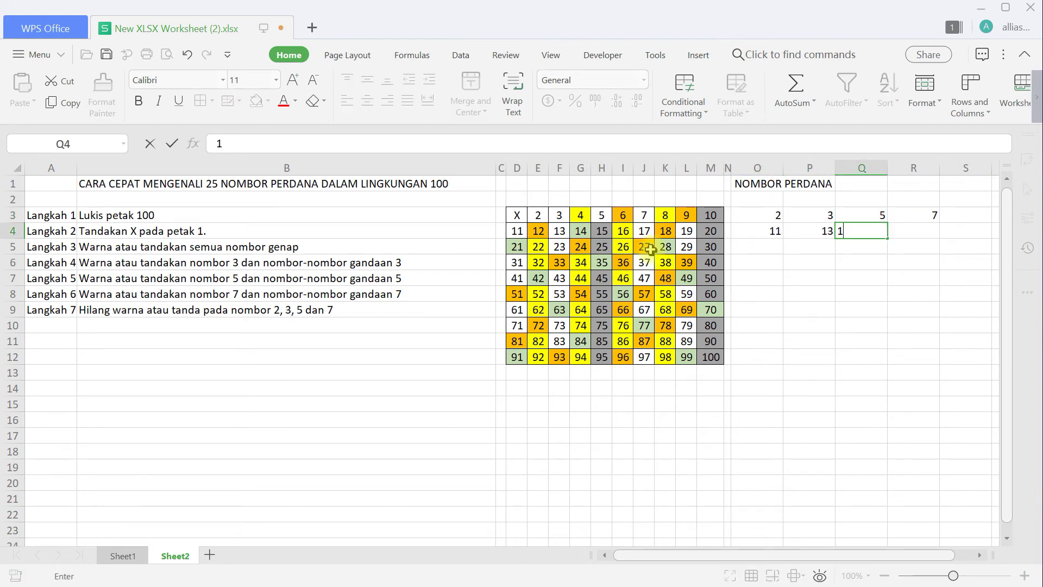
type("7")
key("Tab")
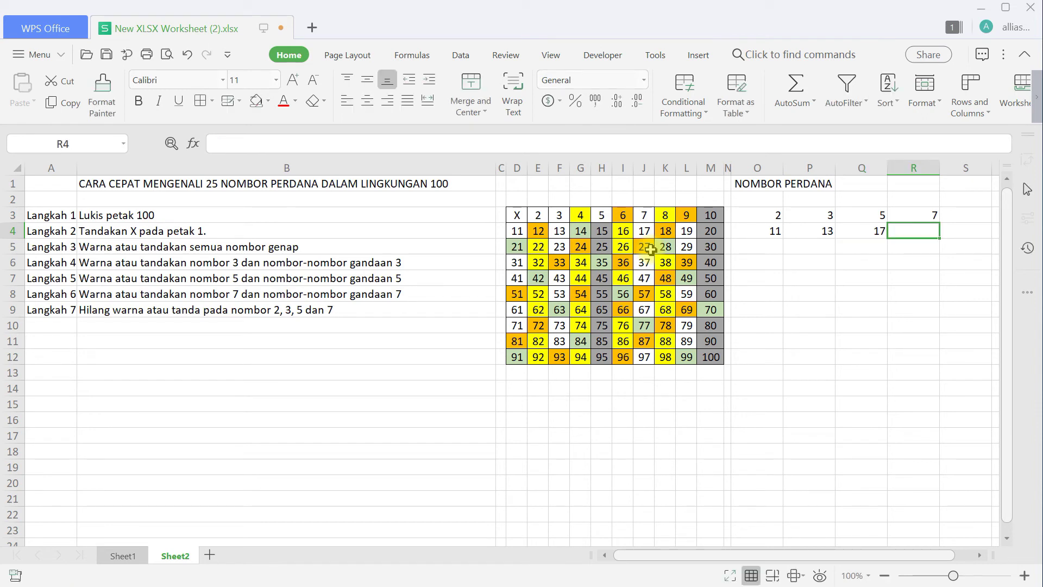
type("19")
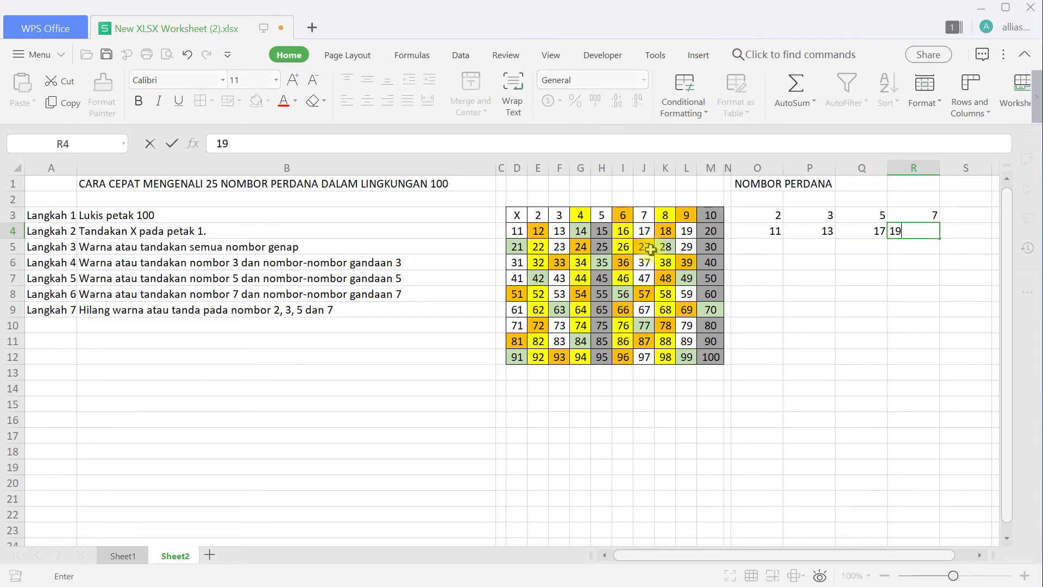
Step: Enter the primes 23 and 29 in cells O5:P5 of the prime number list
left_click(754, 246)
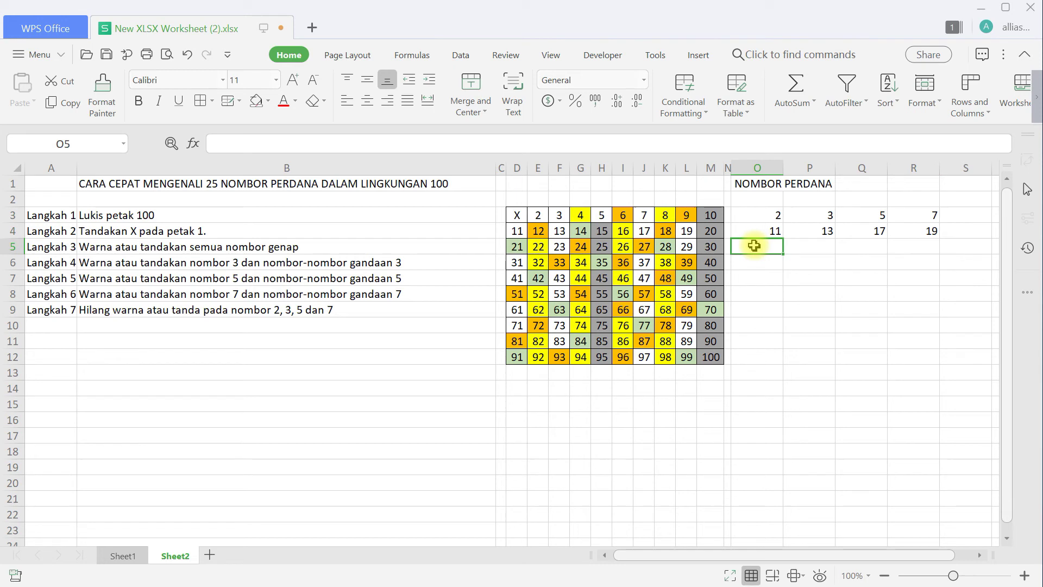
type("23")
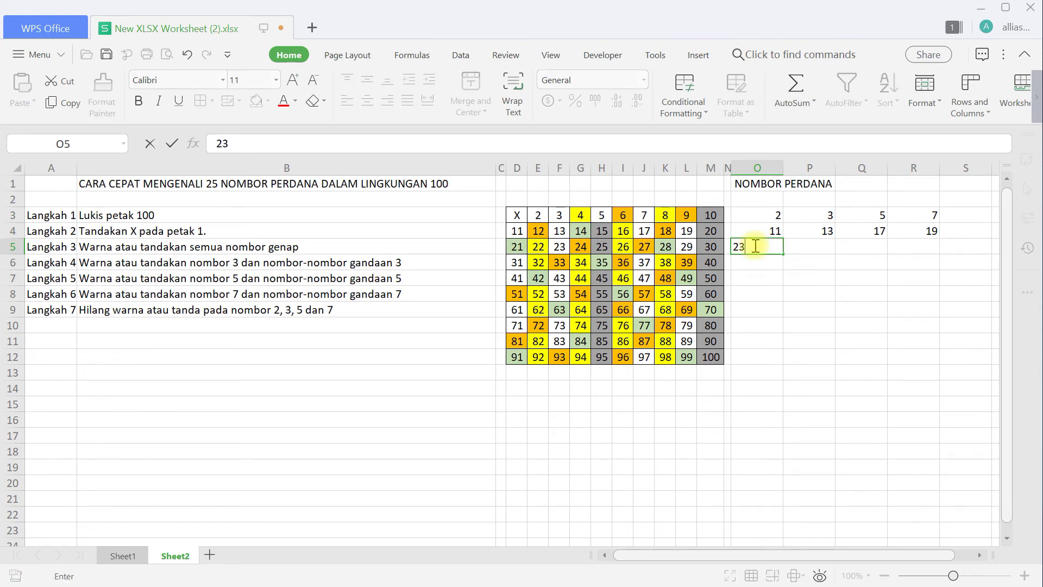
key("Tab")
type("2")
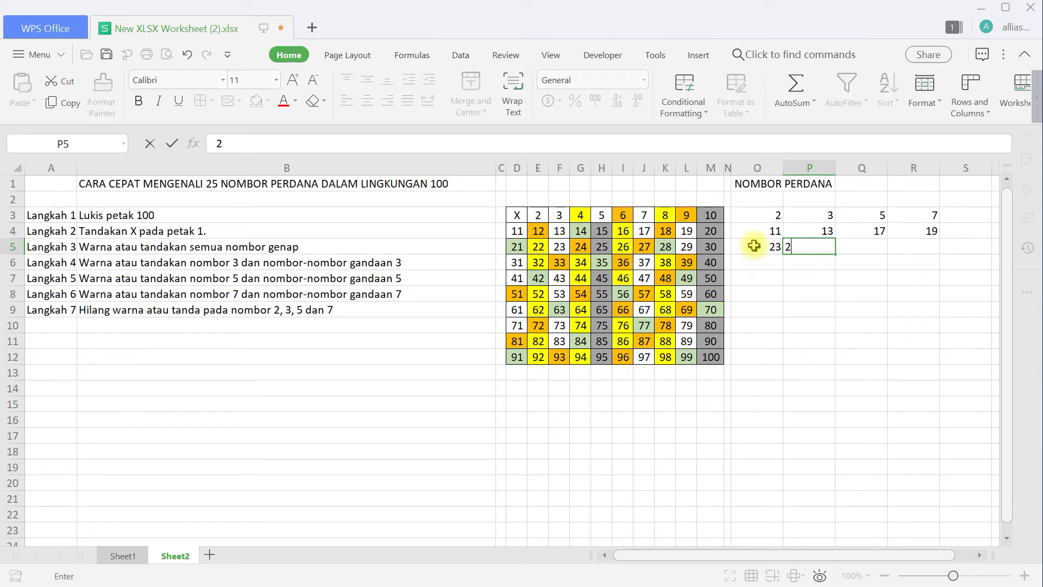
type("9")
key("Return")
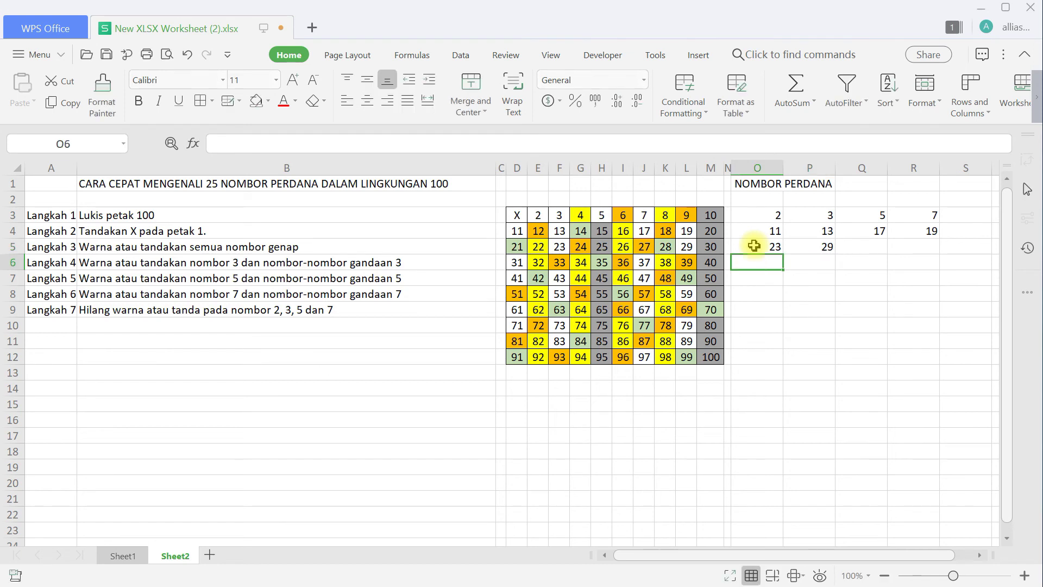
Step: Enter the primes 31 and 37 in cells O6:P6 of the prime number list
type("3")
key("Tab")
type("3")
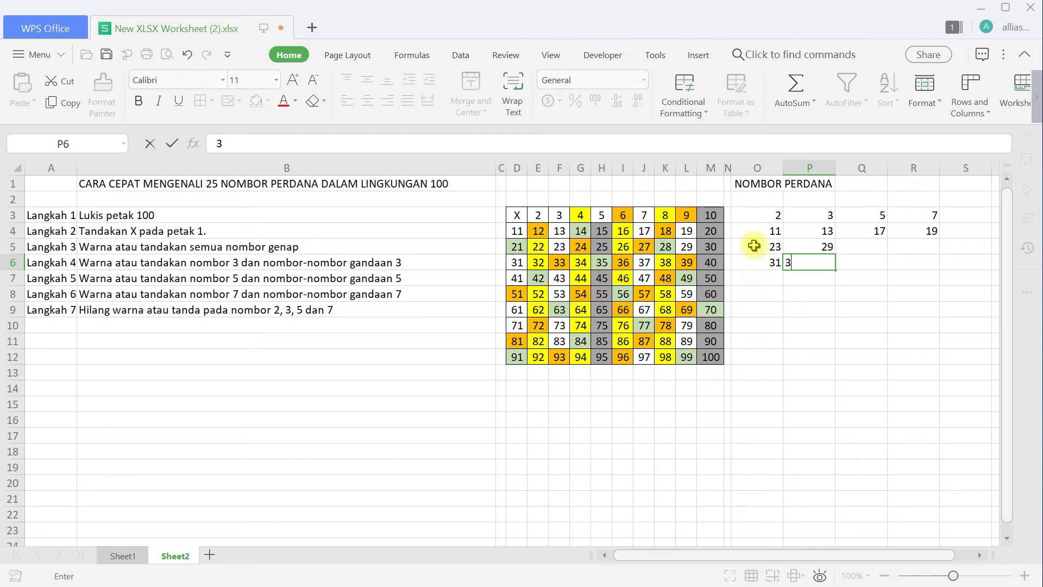
key("Return")
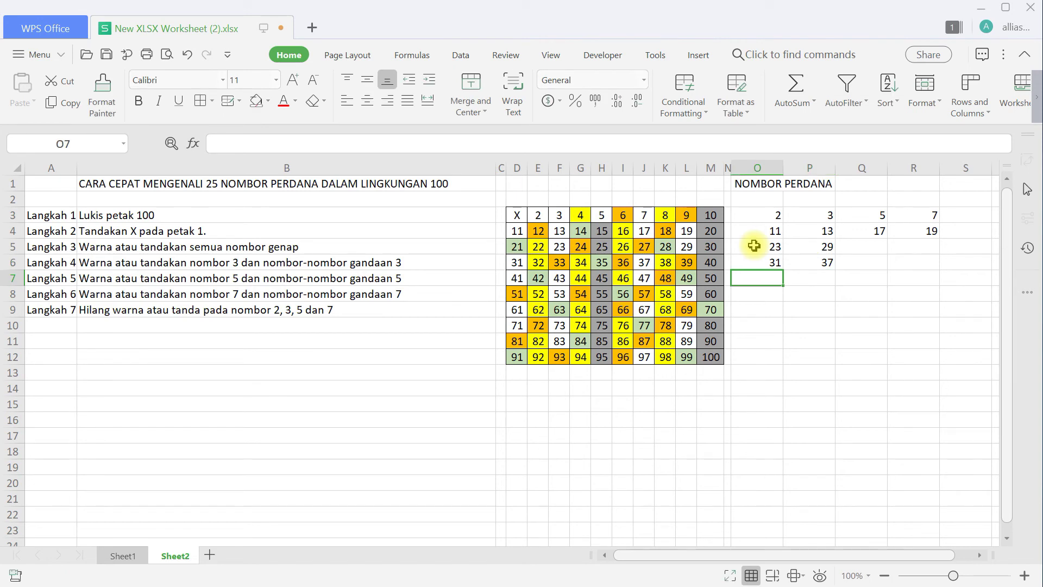
Step: Enter the primes 41, 43 and 47 in cells O7:Q7 of the prime number list
type("41")
key("Tab")
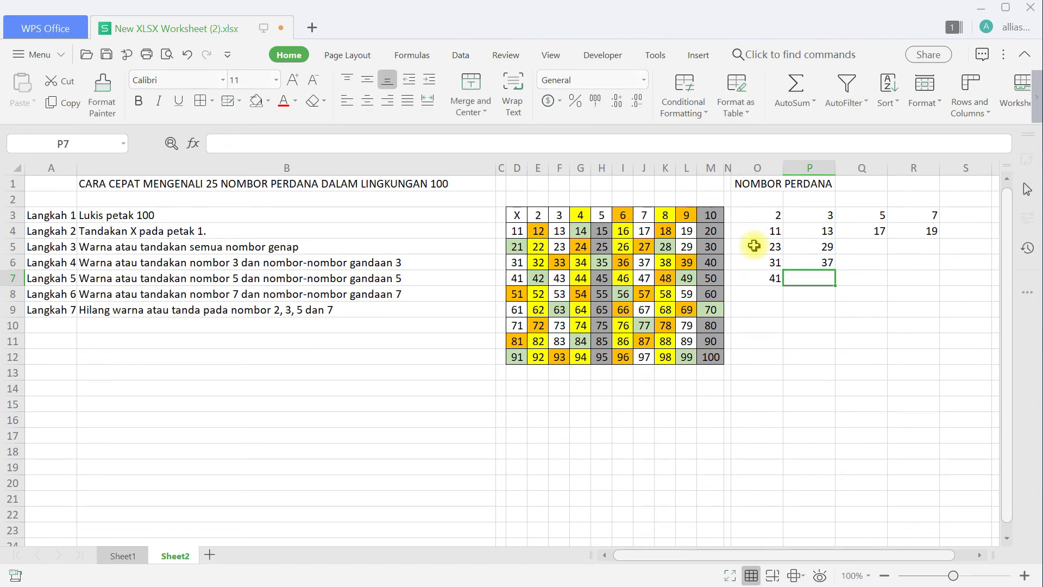
type("43")
key("Tab")
type("47")
key("Return")
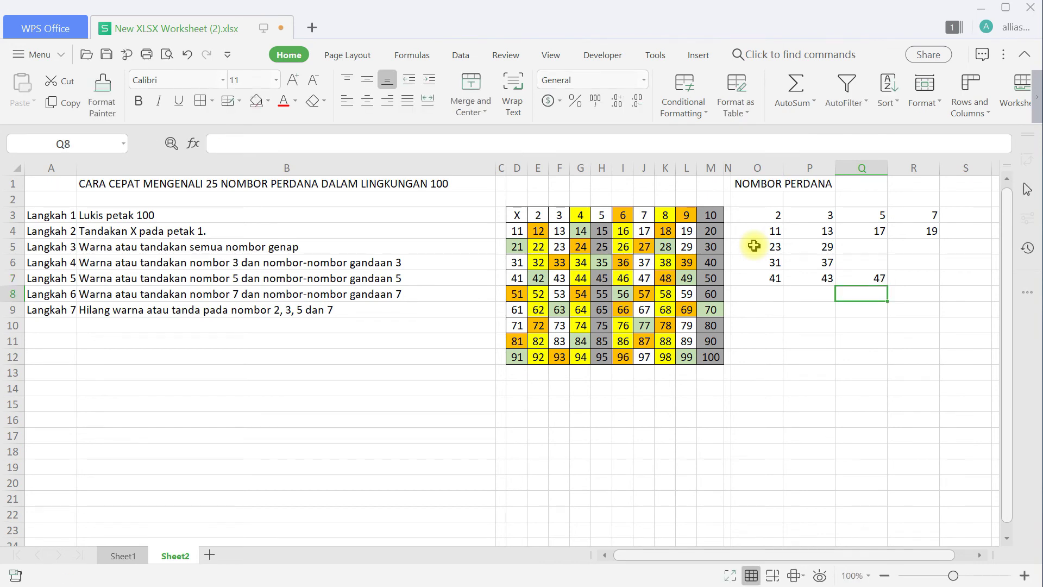
Step: Enter the primes 53 and 59 in cells O8:P8 of the prime number list
key("Left")
key("Left")
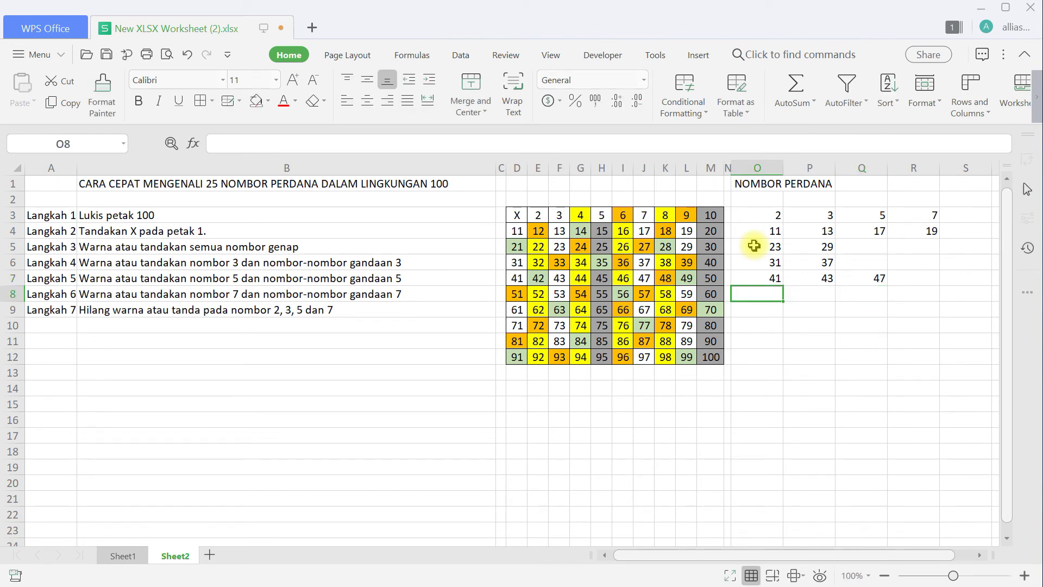
type("53")
key("Right")
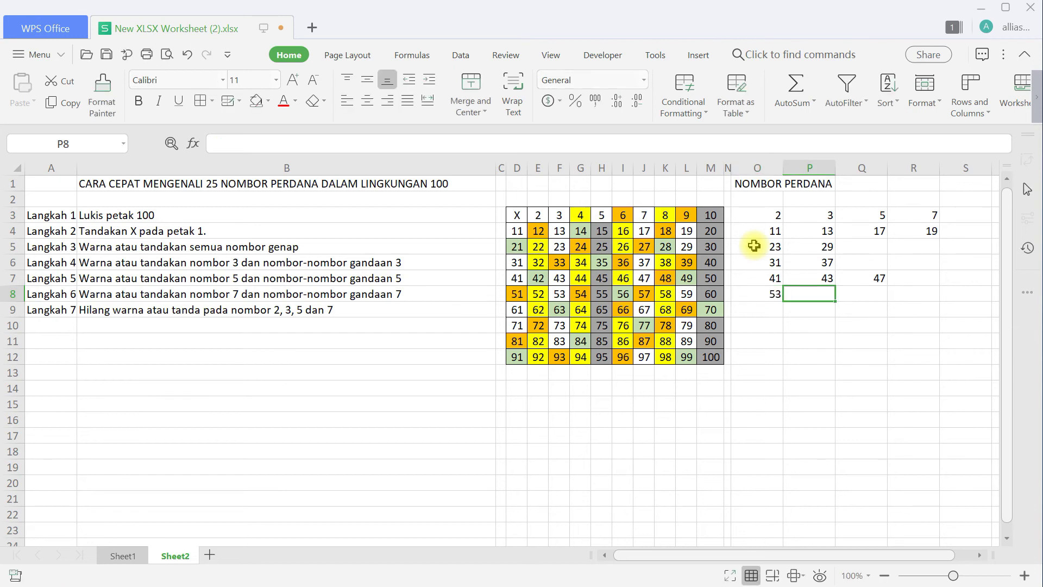
type("59")
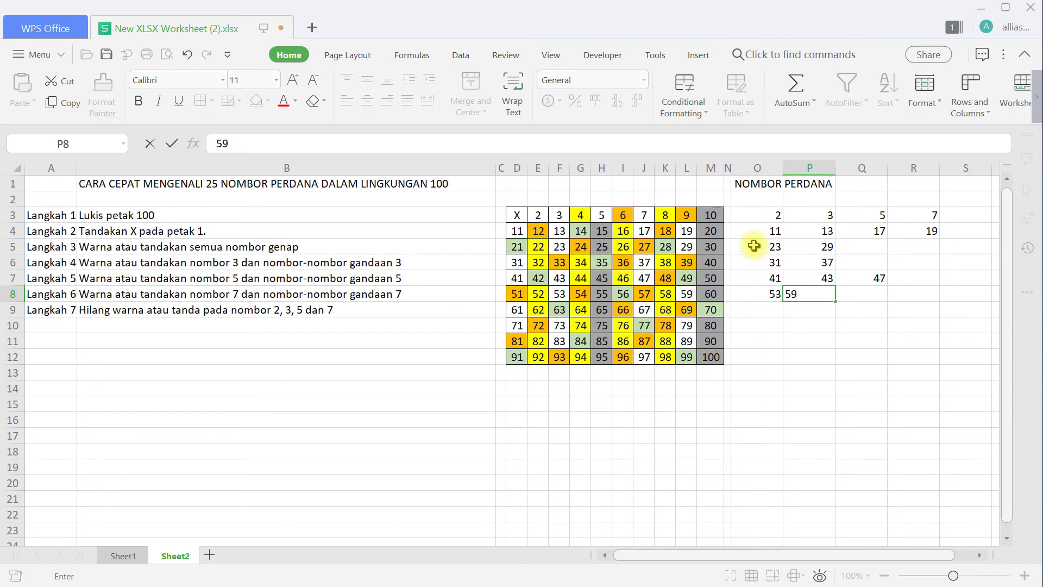
key("Return")
Step: Enter the primes 61 and 67 in cells O9:P9 of the prime number list
key("Left")
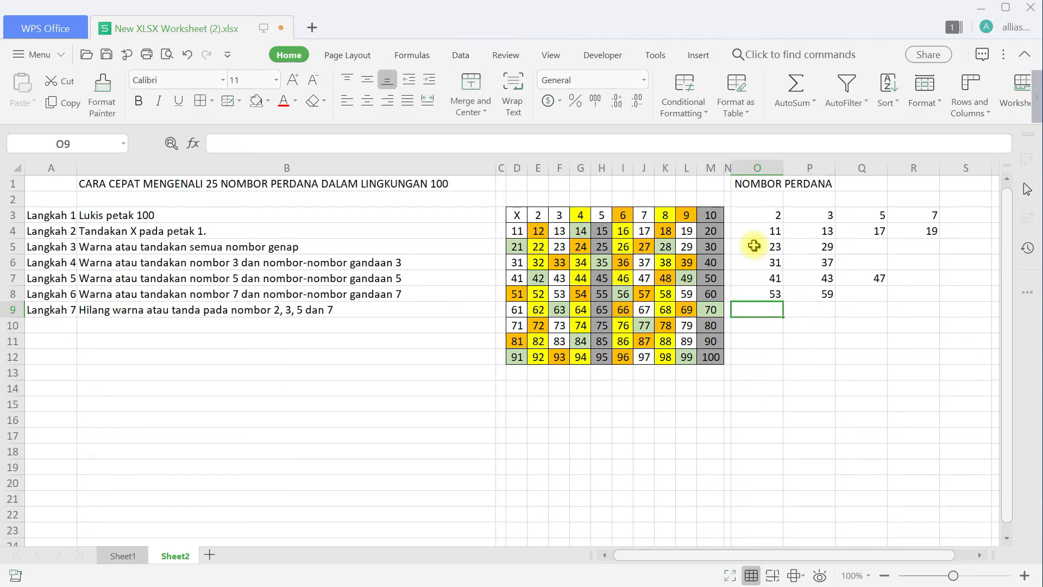
type("61")
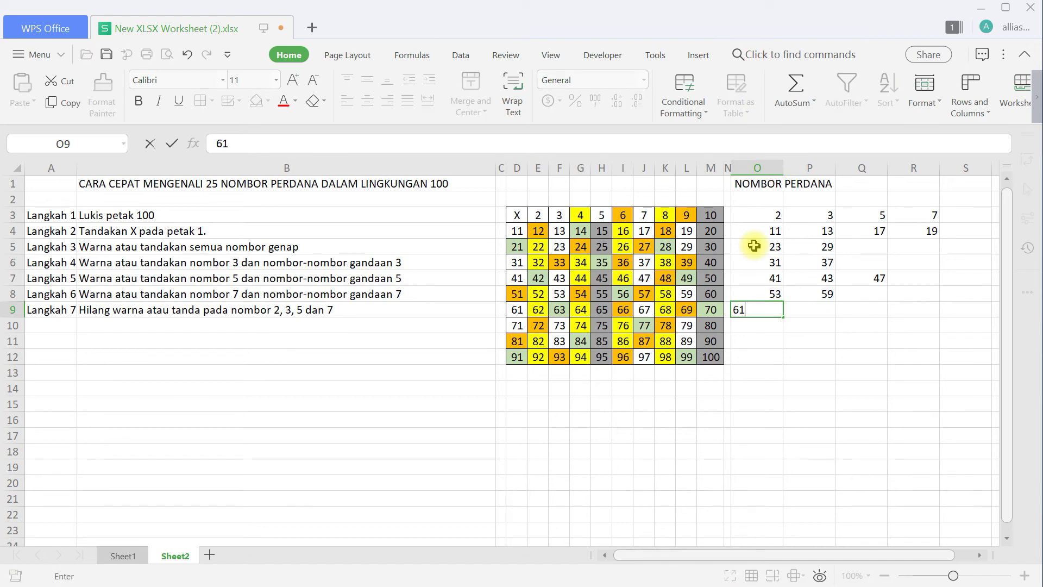
key("Tab")
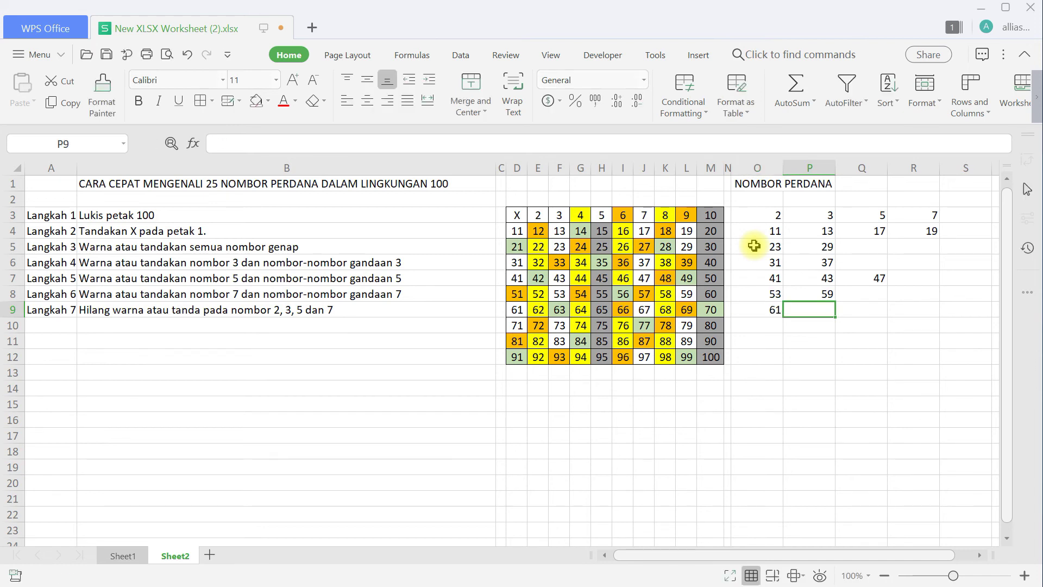
type("67")
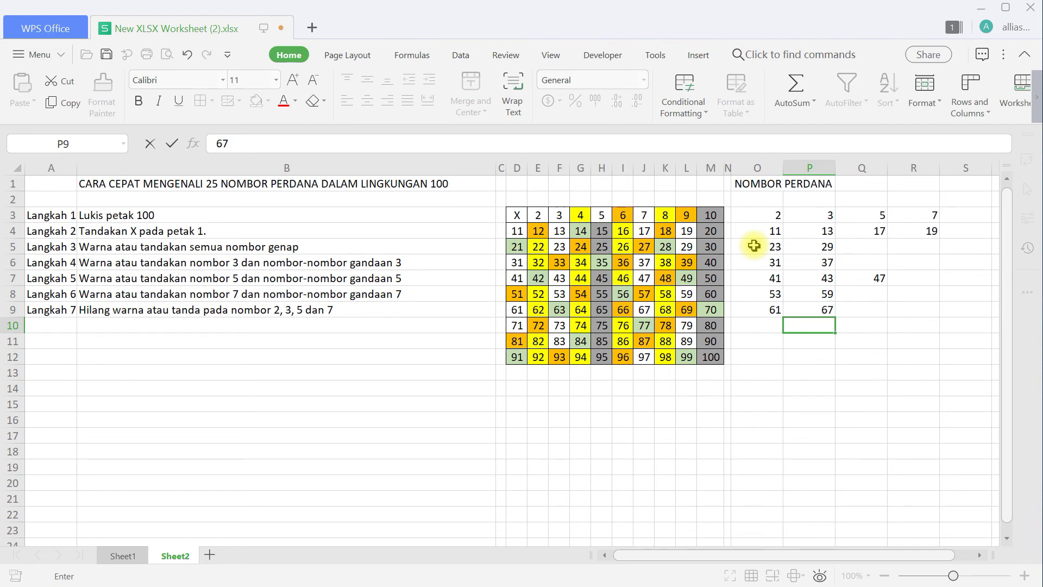
key("Return")
Step: Enter the primes 71, 73 and 79 in cells O10:Q10, and return to column O in the row below
type("71")
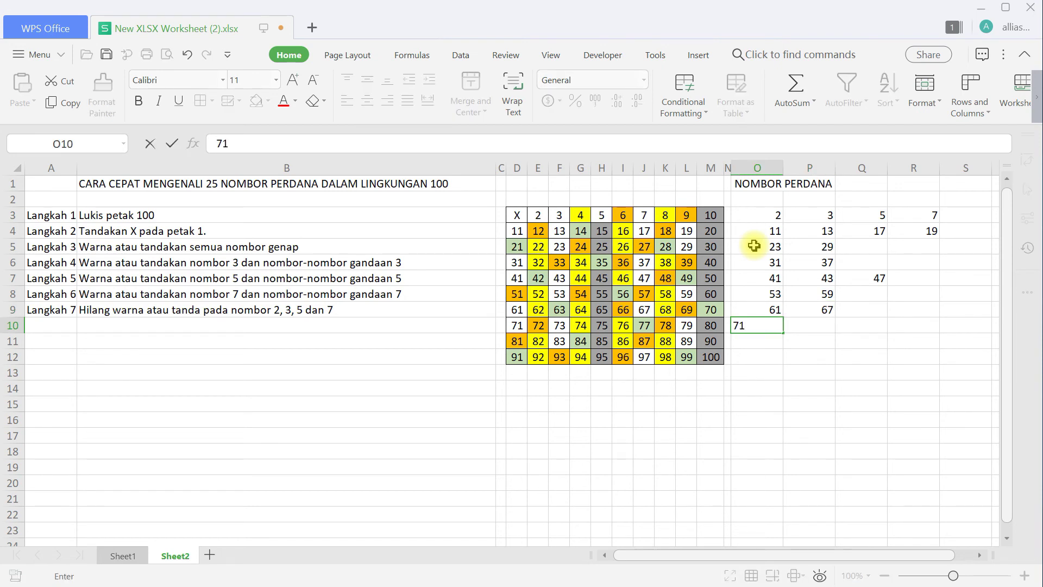
key("Tab")
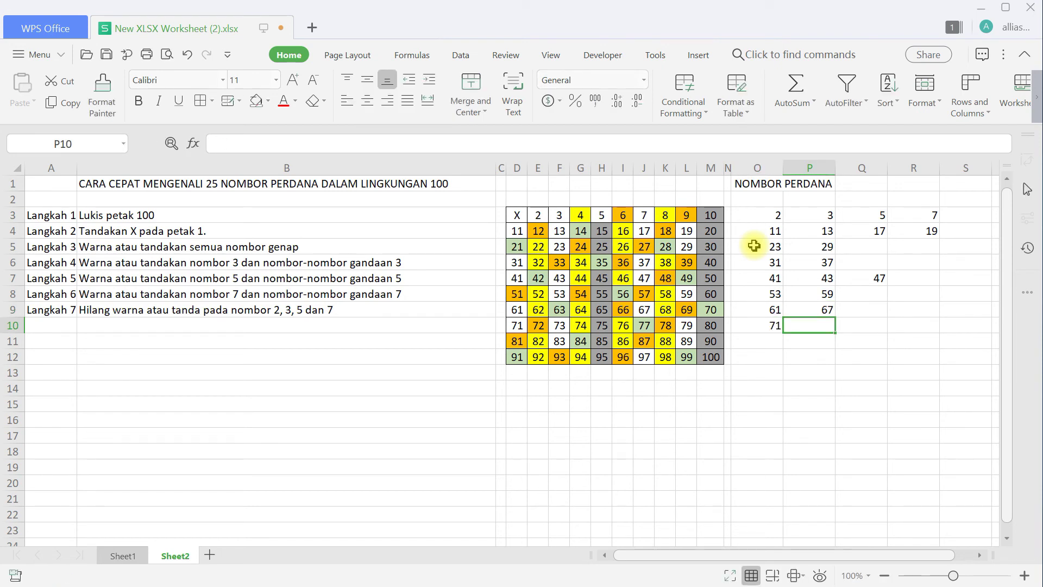
type("73")
key("Tab")
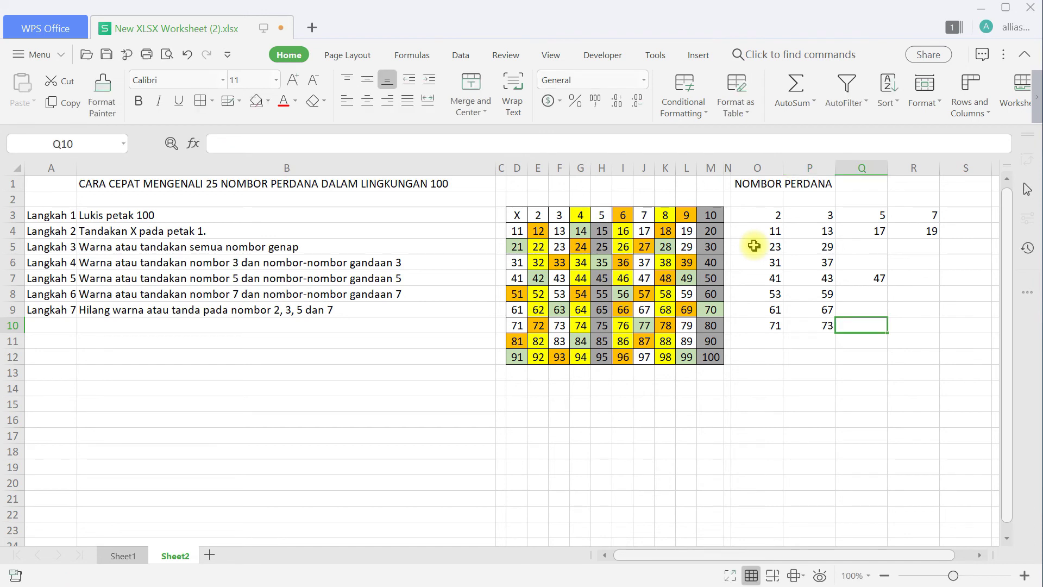
type("7")
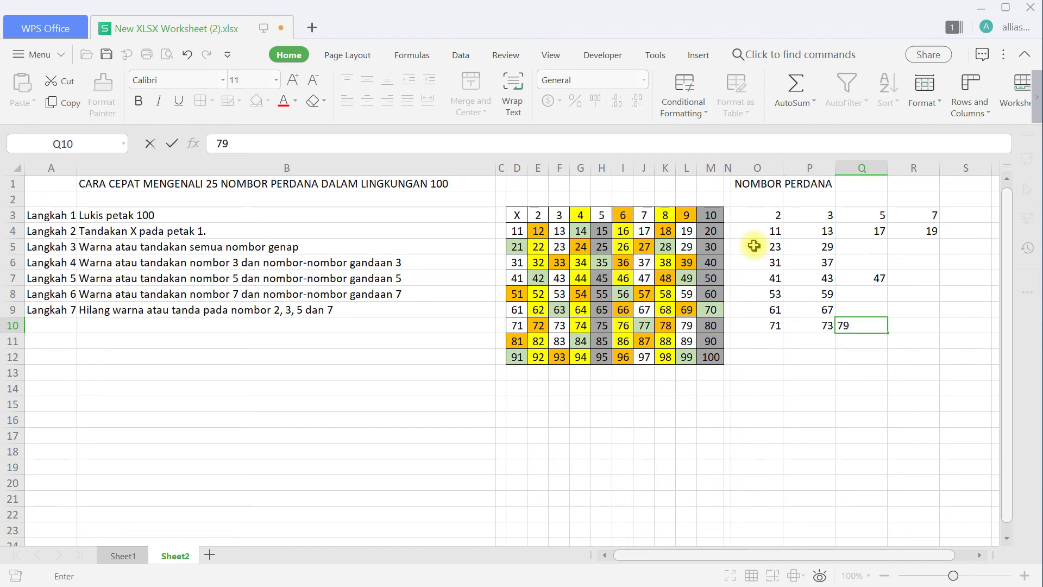
type("9")
key("Return")
key("Left")
key("Left")
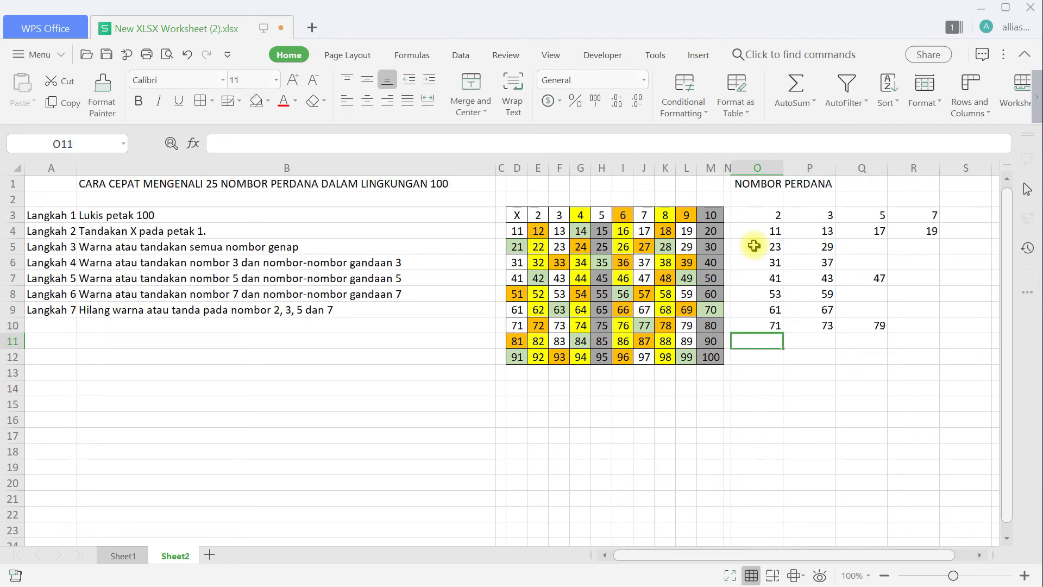
type("89")
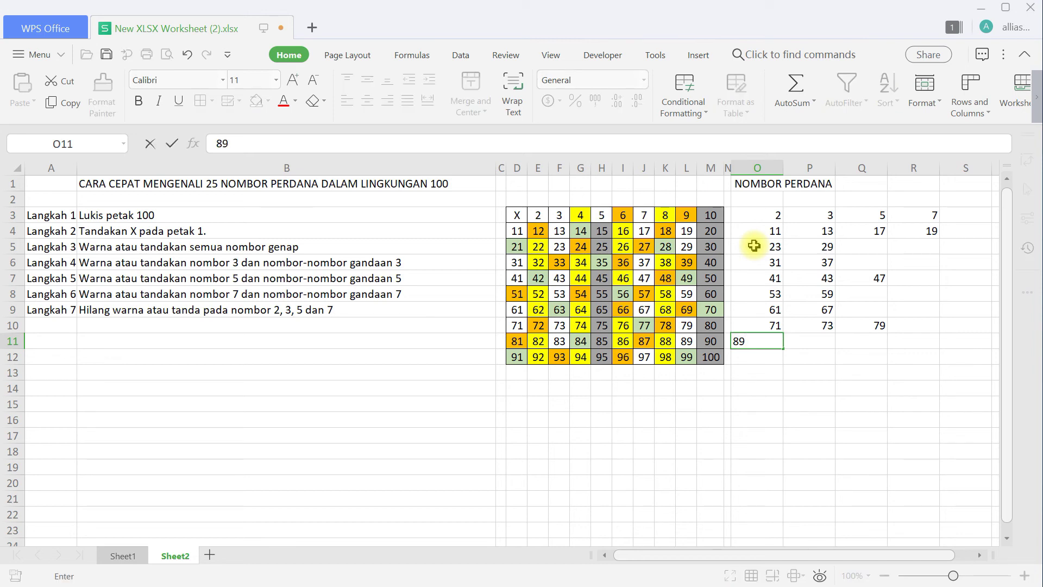
key("Right")
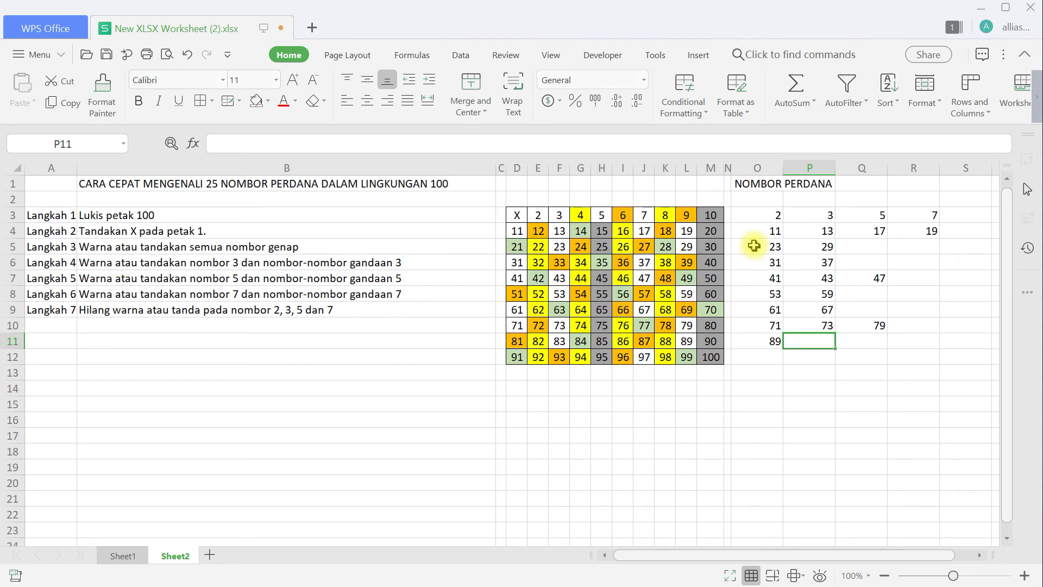
key("Down")
key("Up")
key("Left")
Step: Enter the primes 83 and 89 in cells O11:P11 of the prime number list
type("8")
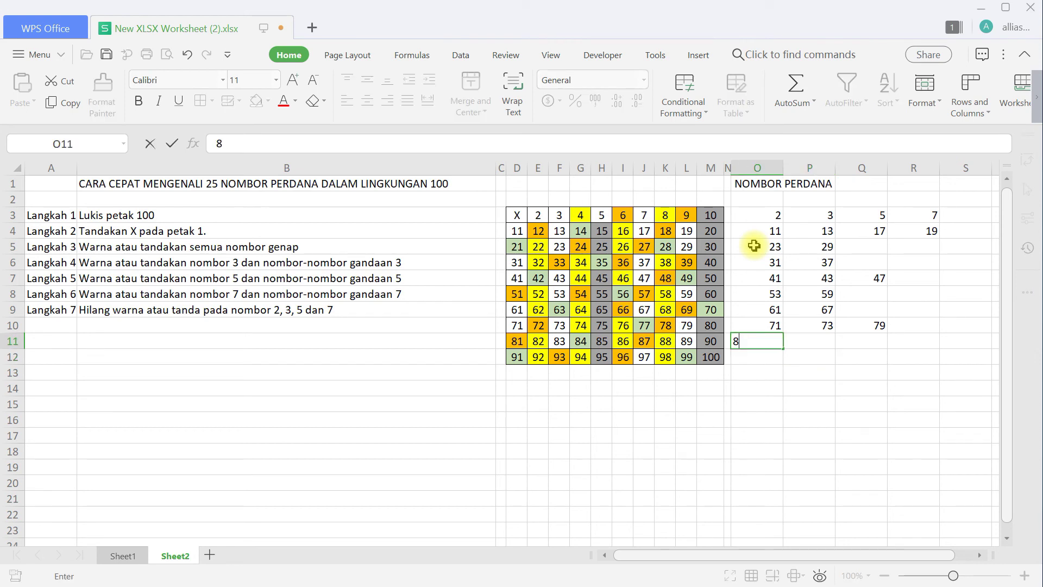
key("Tab")
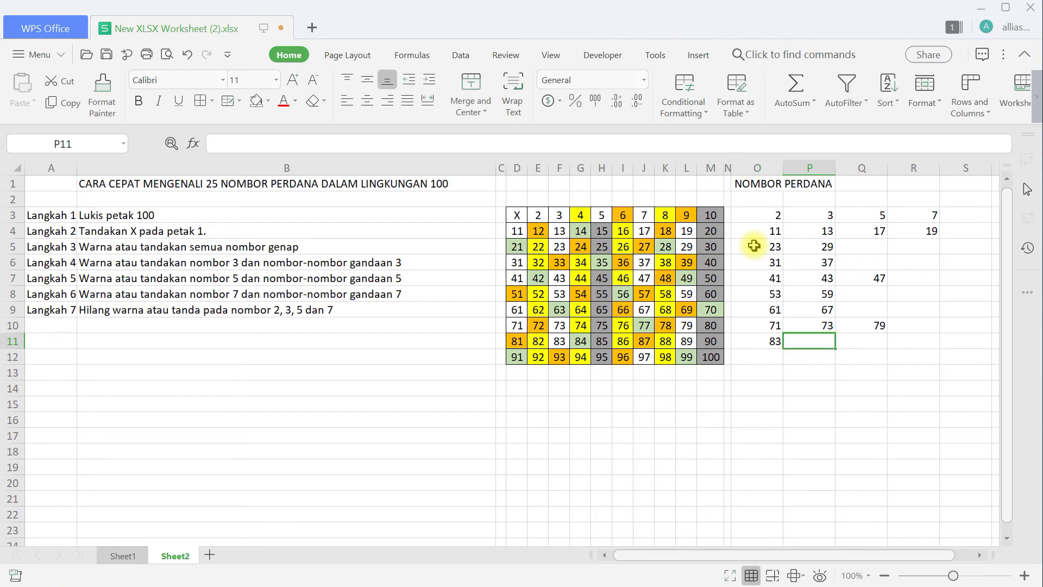
type("89")
key("Return")
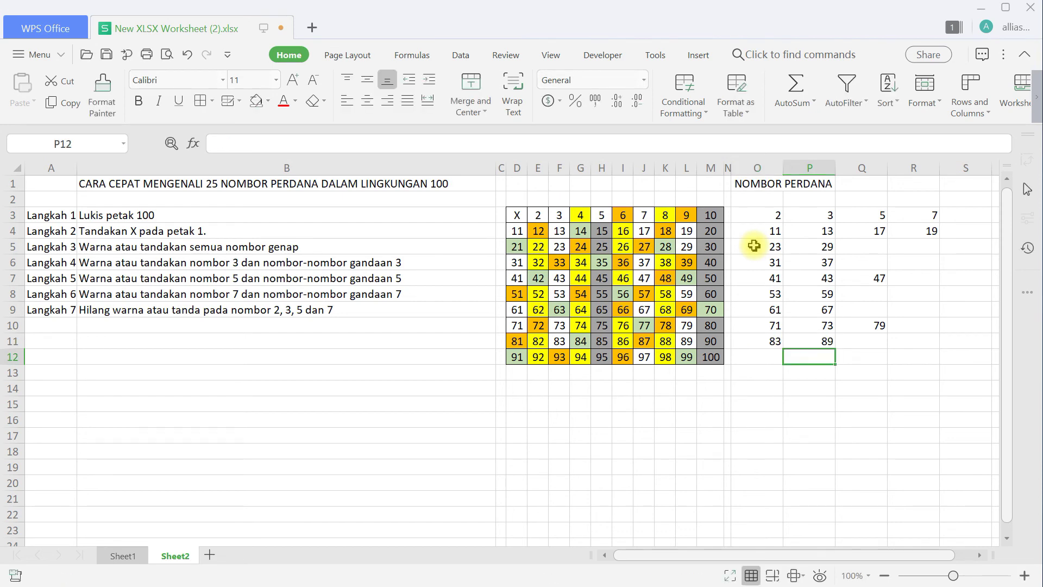
Step: Enter the prime 97 in cell O12 of the prime number list
key("Left")
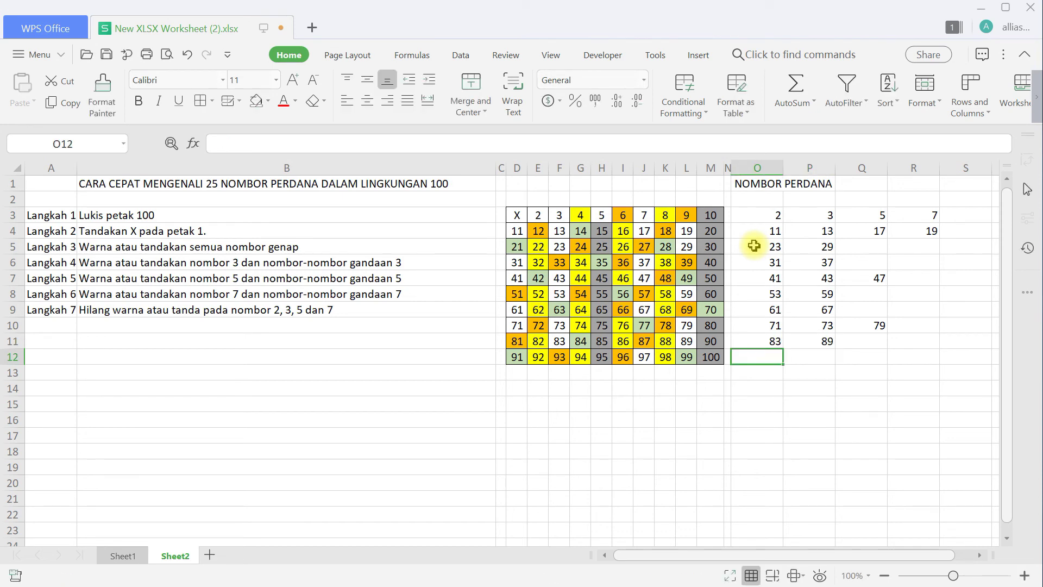
type("97")
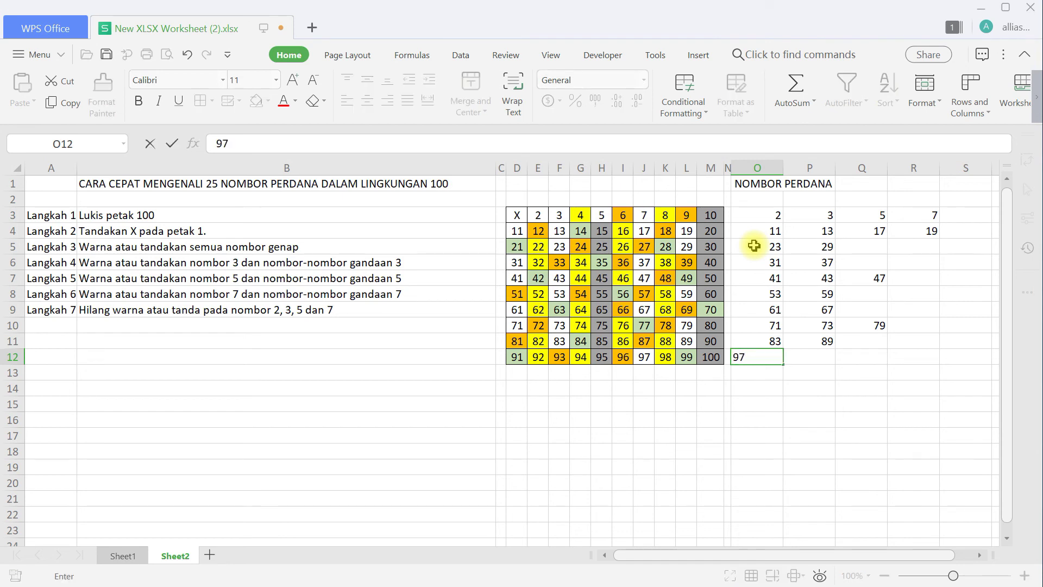
key("Tab")
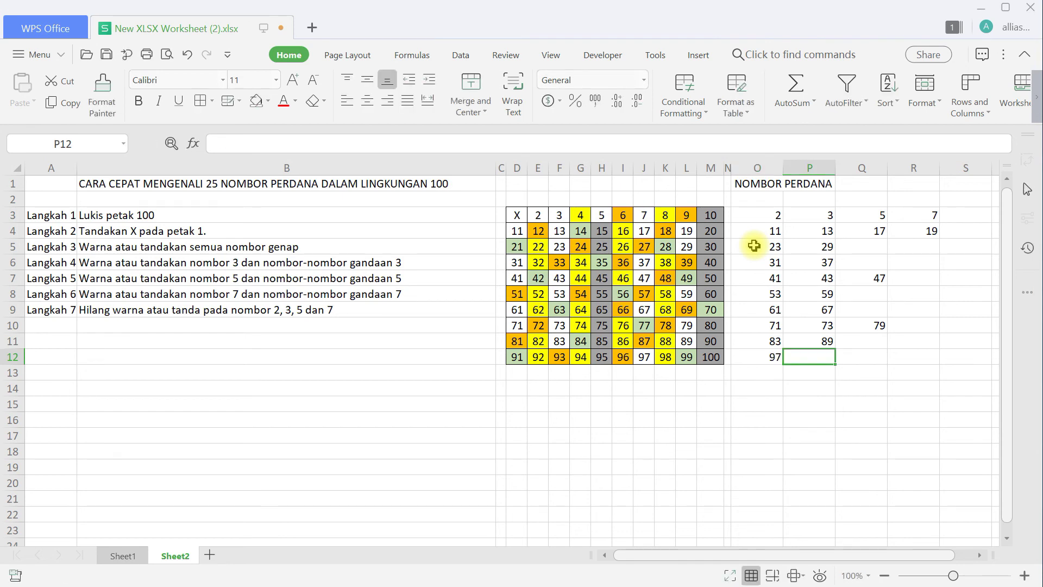
key("Tab")
key("Tab")
Step: Merge and centre the NOMBOR PERDANA heading across cells O1:R1
left_click_drag(918, 184, 792, 186)
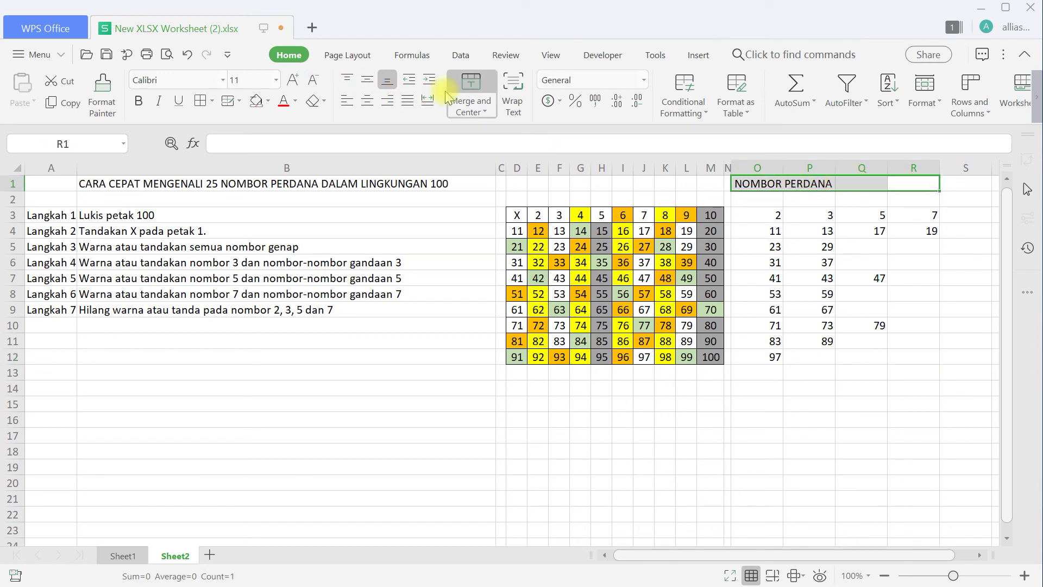
left_click(472, 86)
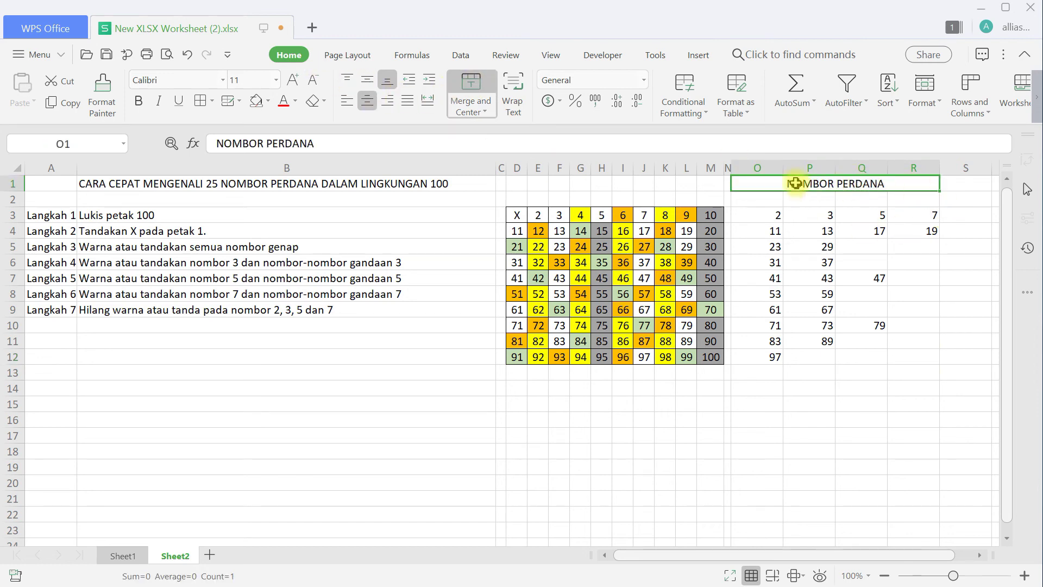
Step: Auto-fit columns O to R to the width of their numbers, and narrow the empty column S
left_click_drag(755, 168, 927, 167)
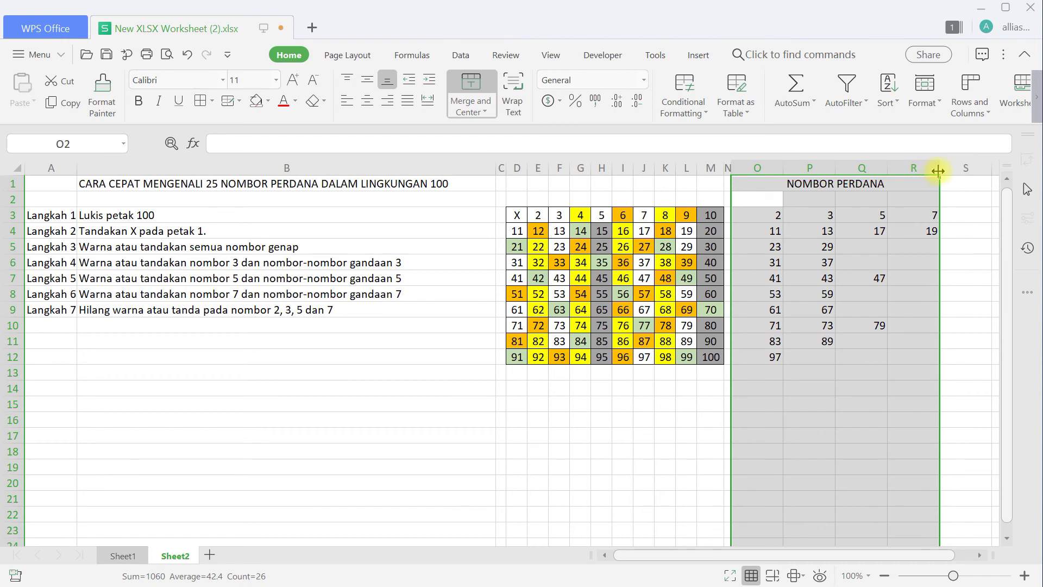
double_click(939, 170)
left_click(836, 213)
left_click_drag(869, 167, 824, 182)
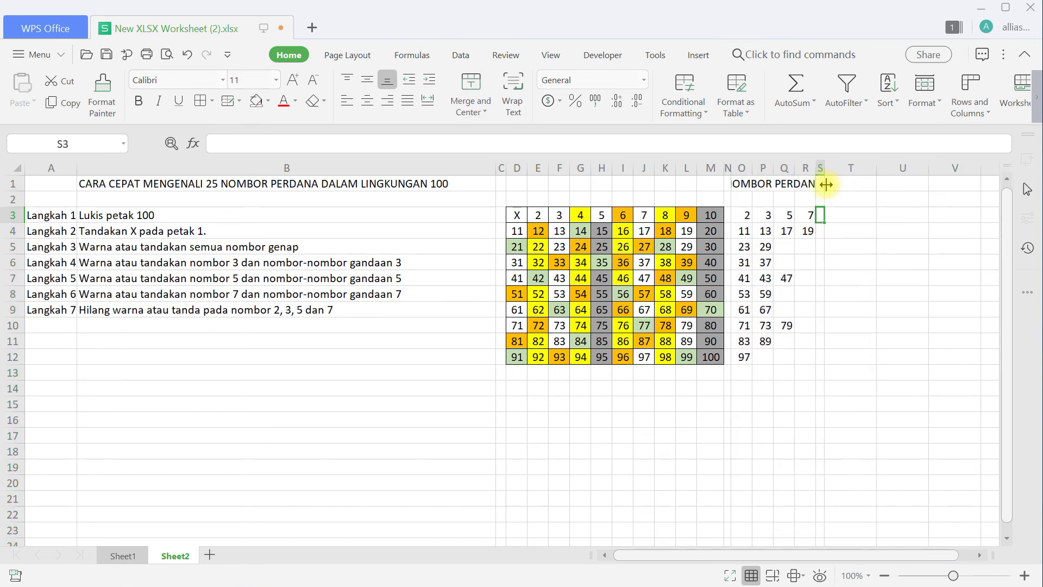
Step: Enter the heading JUMLAH NOMBOR PERDANA in cell T1 and widen column T to fit it
left_click(847, 184)
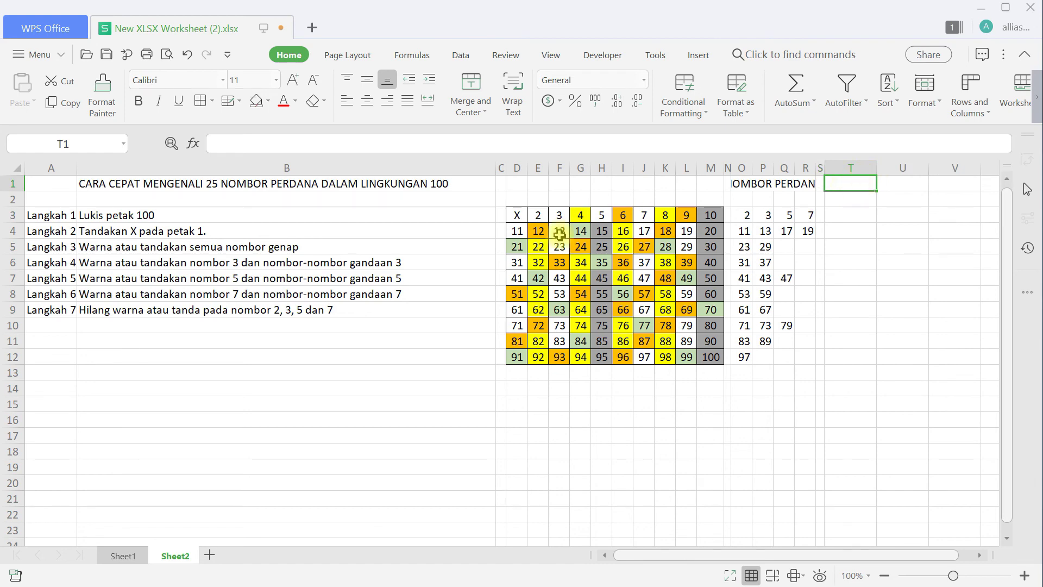
type("JUMLA")
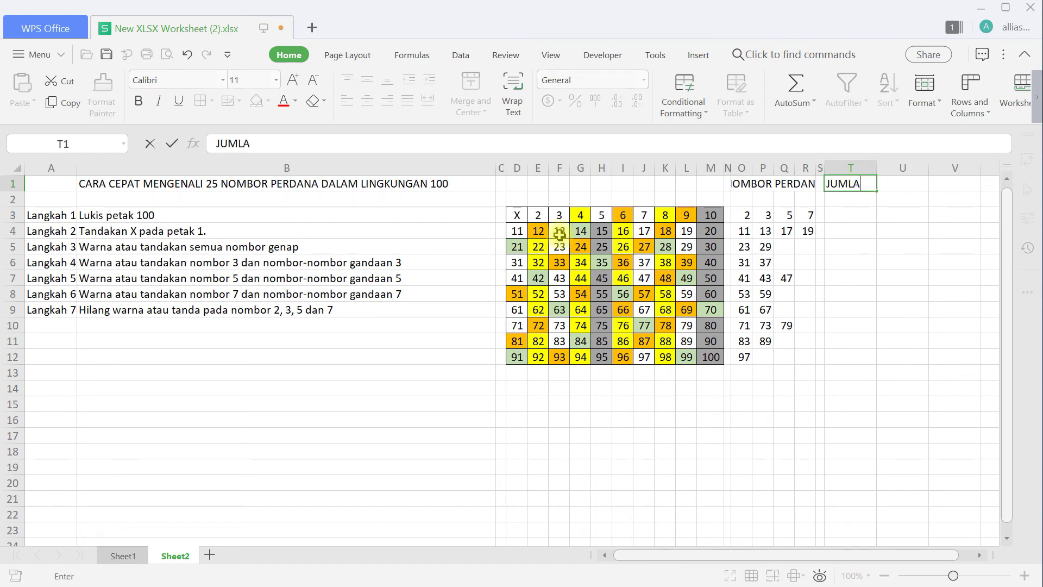
type("H NOMB")
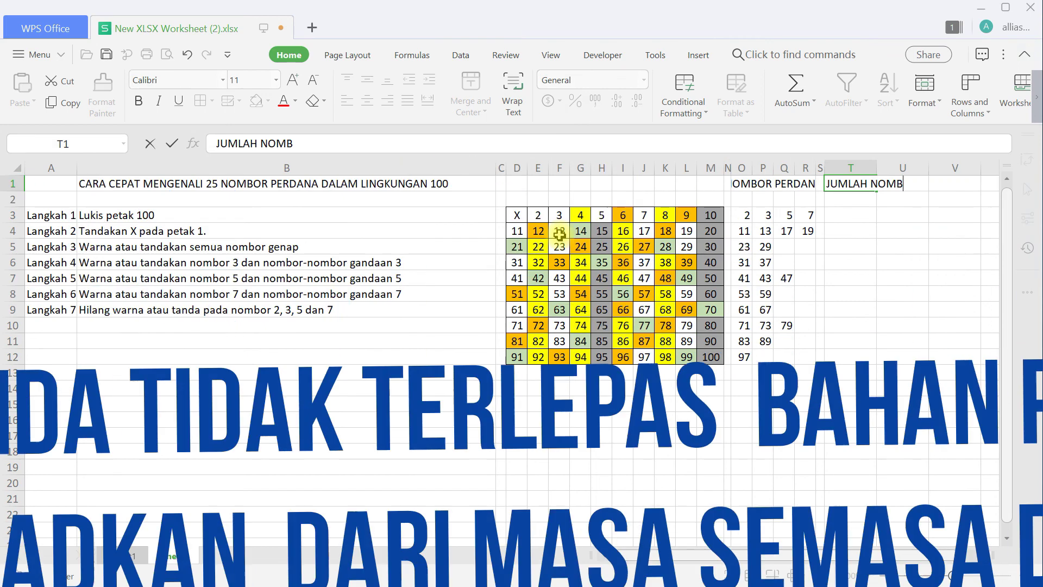
type("OR PERDANA")
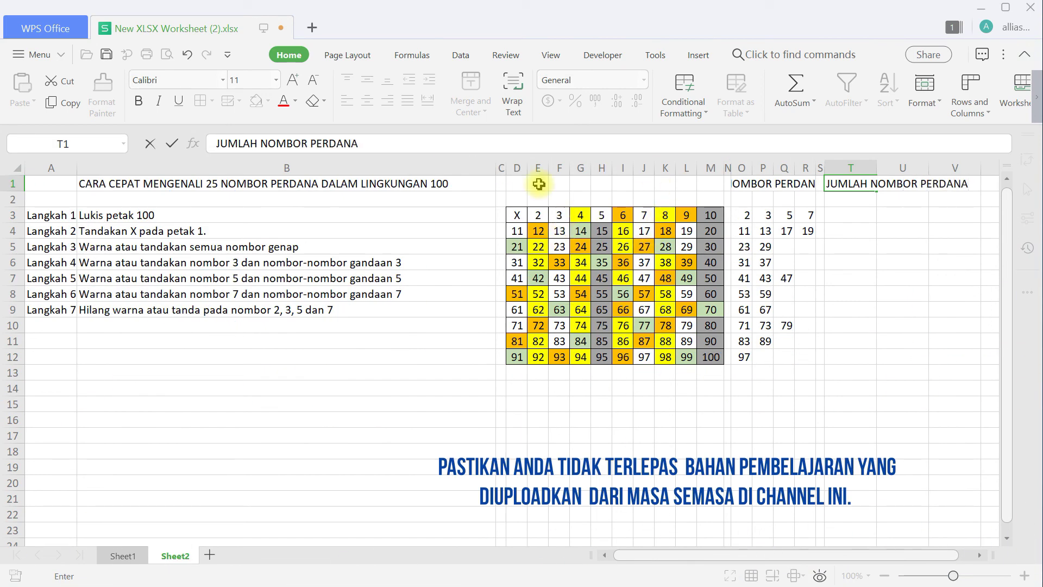
left_click(862, 214)
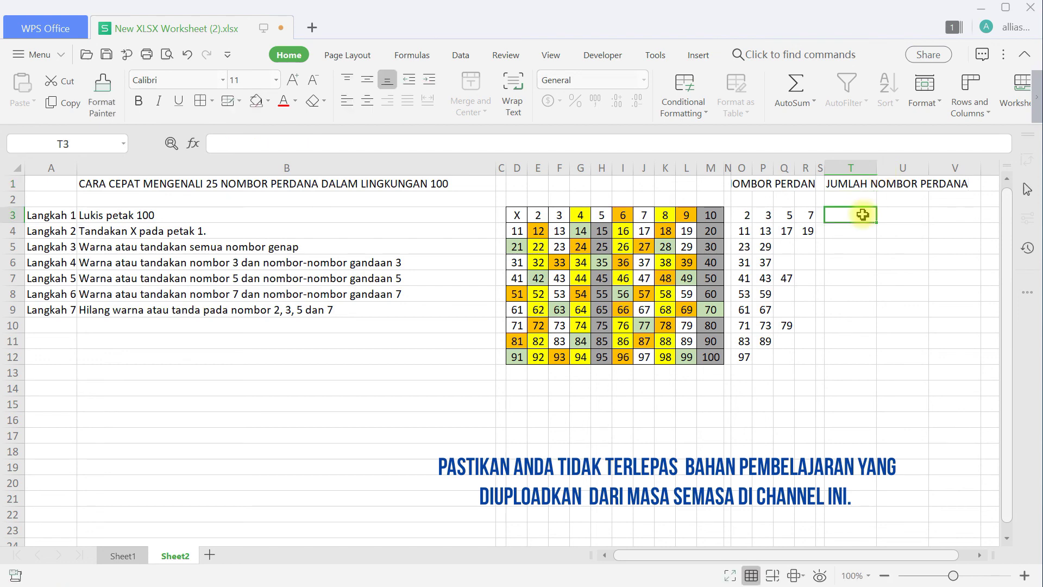
double_click(879, 168)
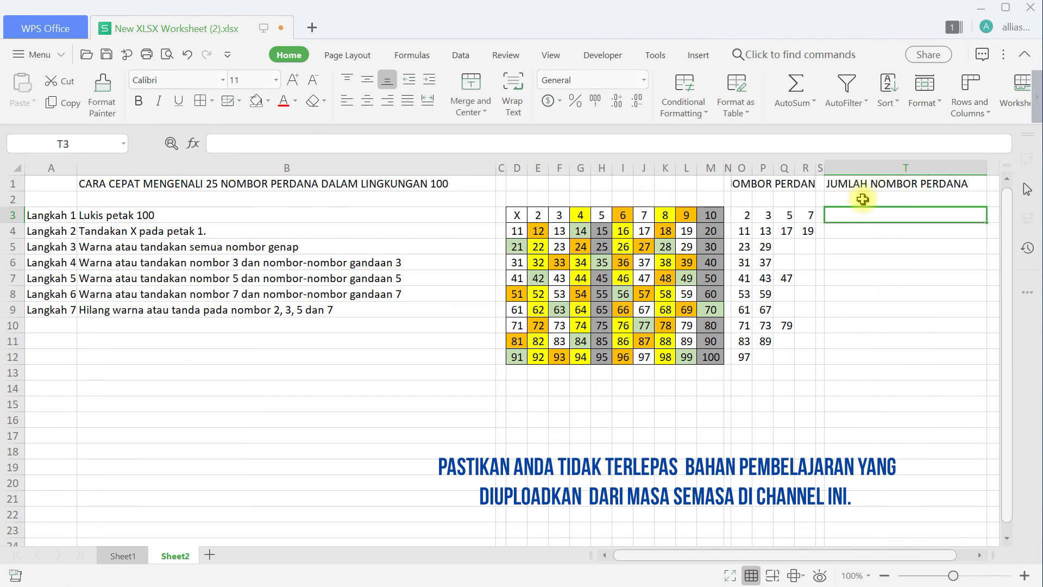
Step: Enter the formula =COUNT(O3:R3) in cell T3 to count the primes in that row
type("=")
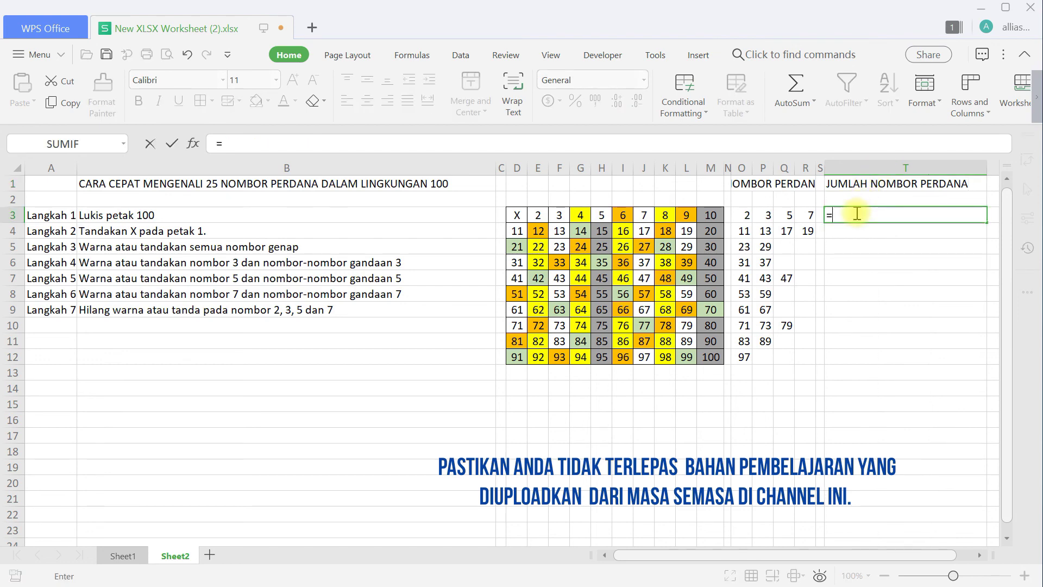
type("COU")
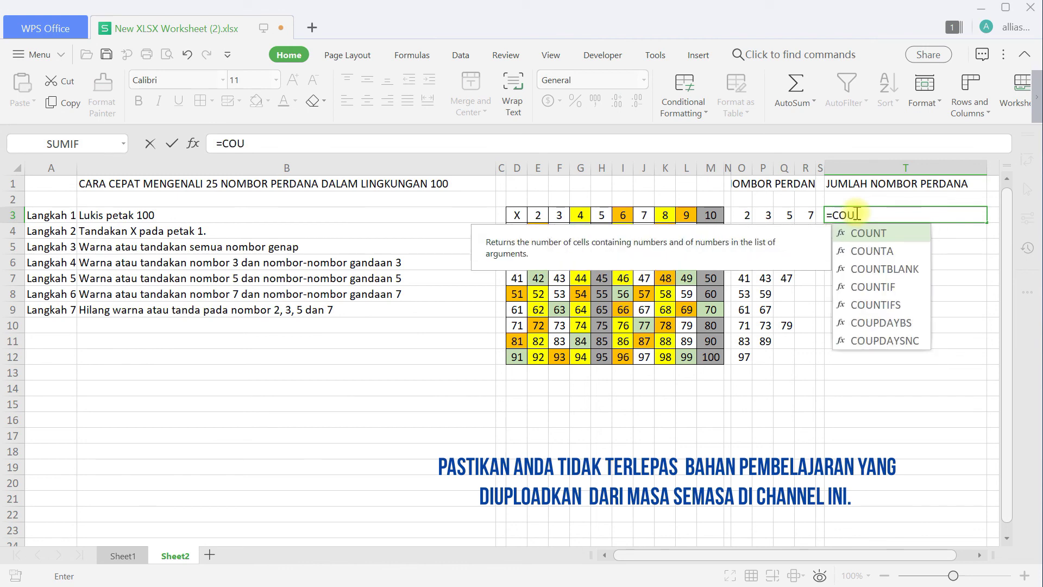
type("NT(")
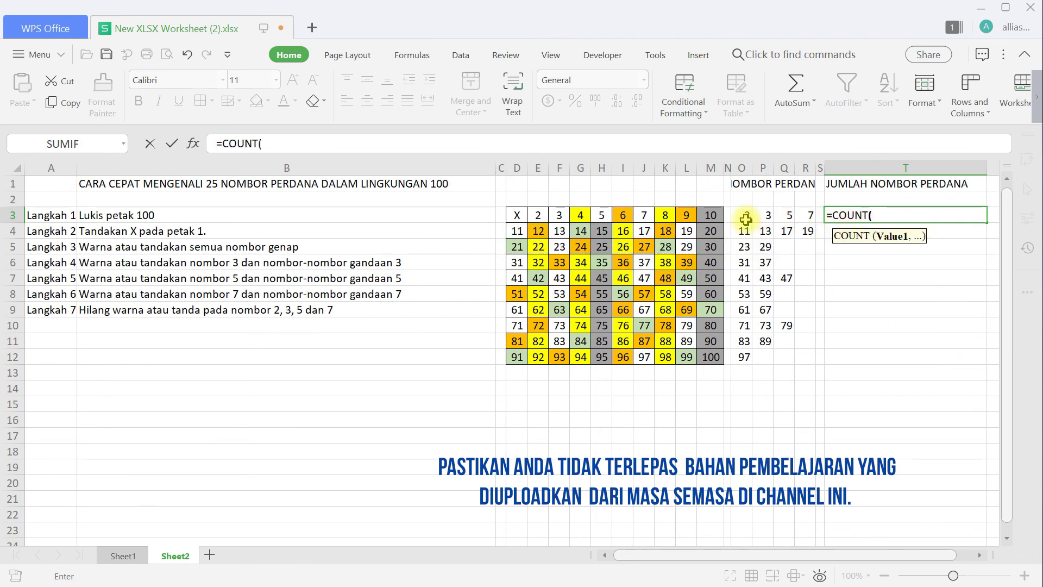
left_click_drag(746, 218, 803, 218)
type(")")
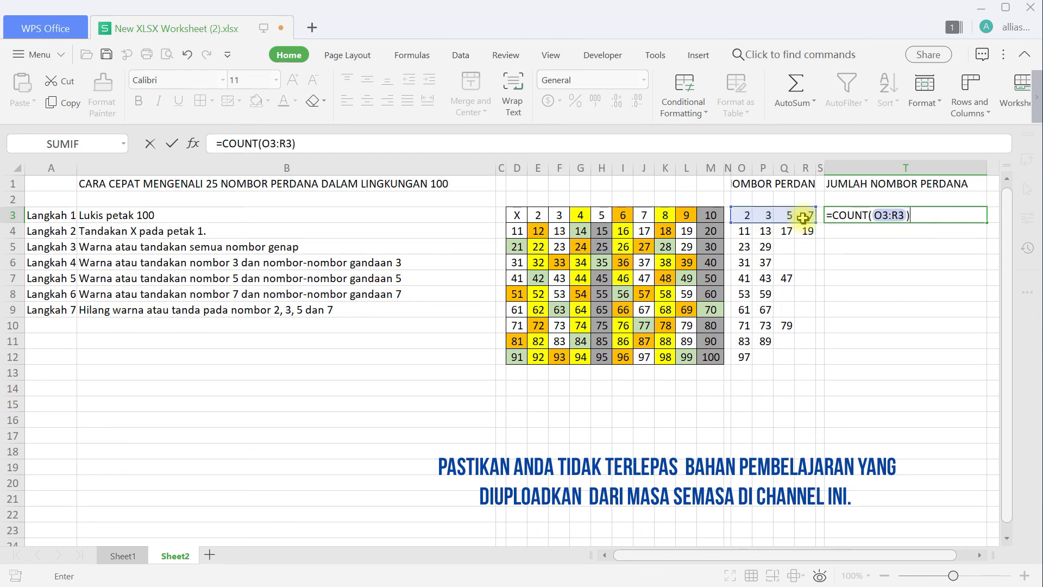
key("Return")
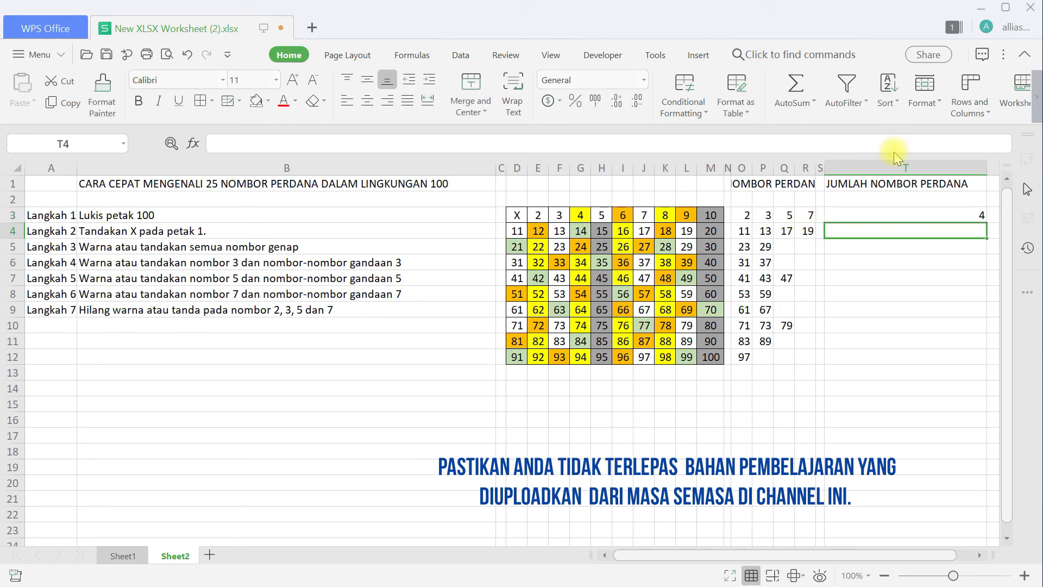
Step: Fill the COUNT formula from T3 down to T12 and centre the cells horizontally
left_click(910, 209)
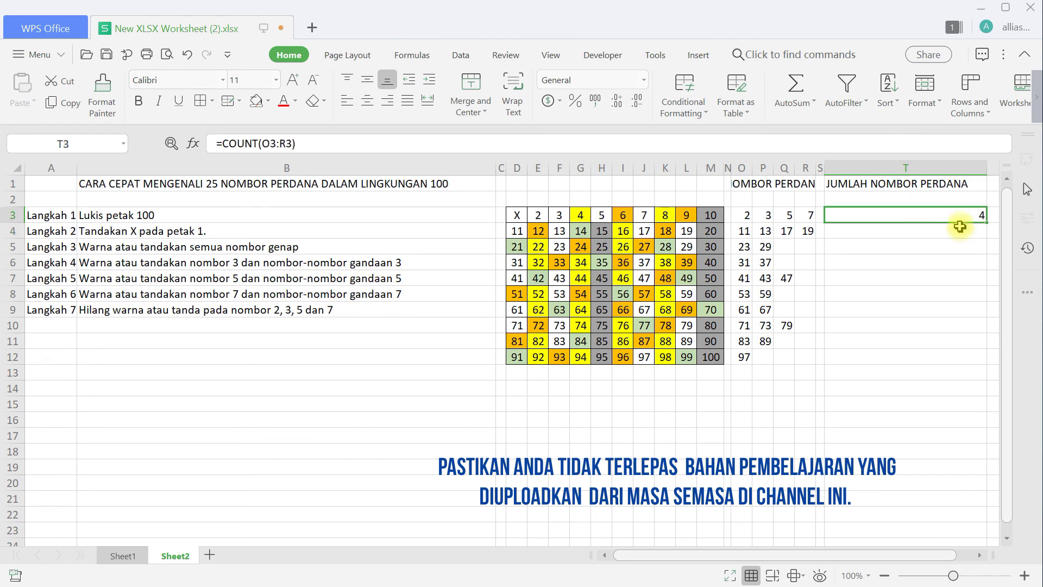
left_click_drag(986, 222, 983, 356)
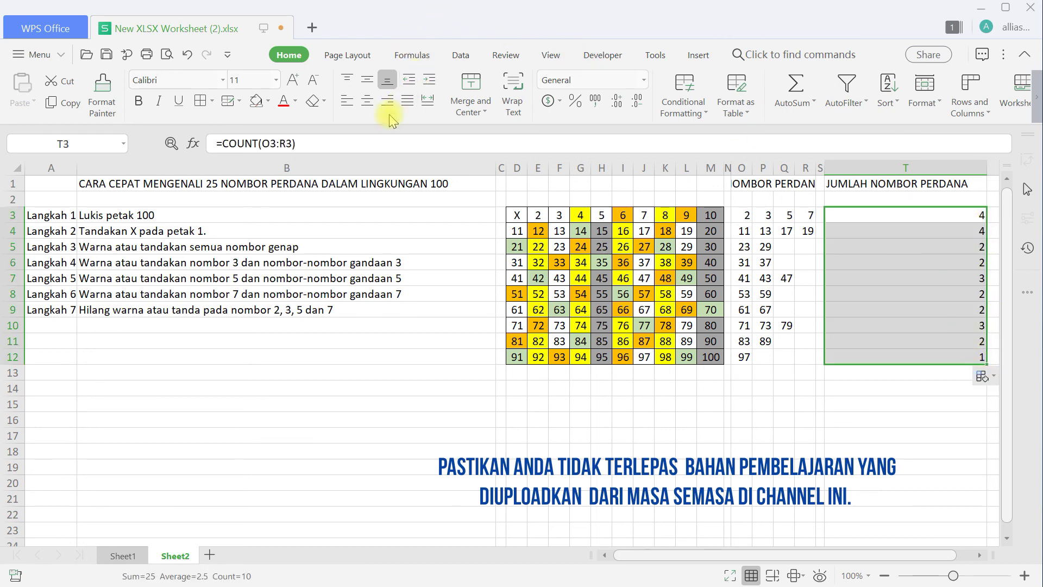
left_click(372, 107)
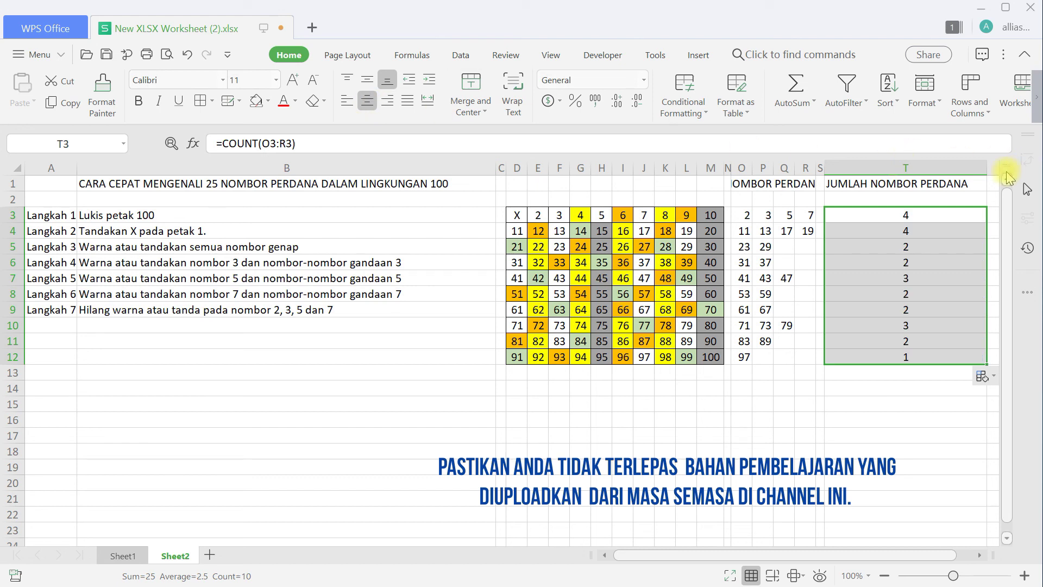
Step: Total the row counts in cell T13 with =SUM(T3:T12) and centre the cell horizontally
left_click(900, 374)
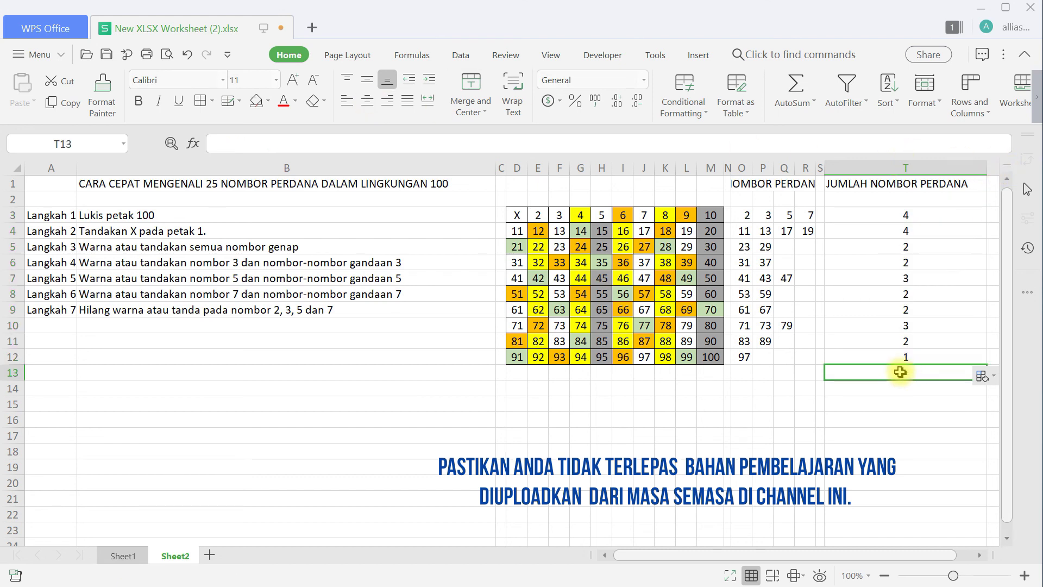
left_click(796, 87)
key("Return")
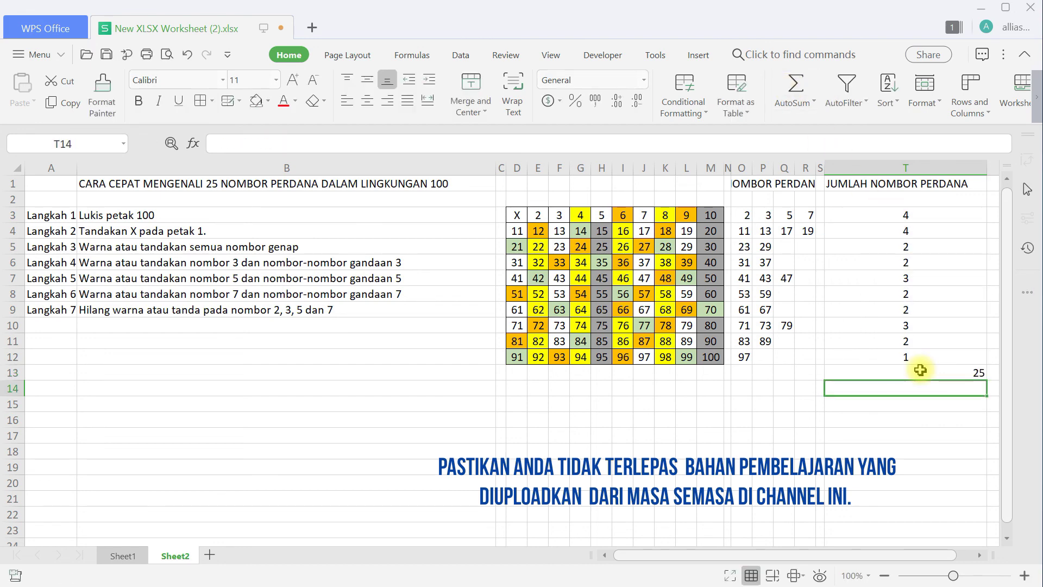
left_click(907, 373)
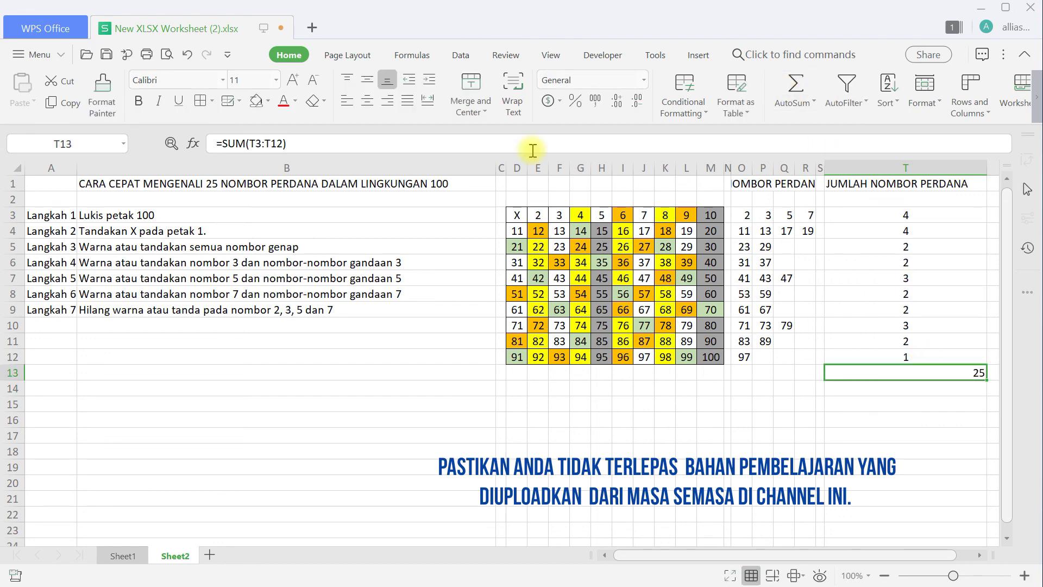
left_click(368, 101)
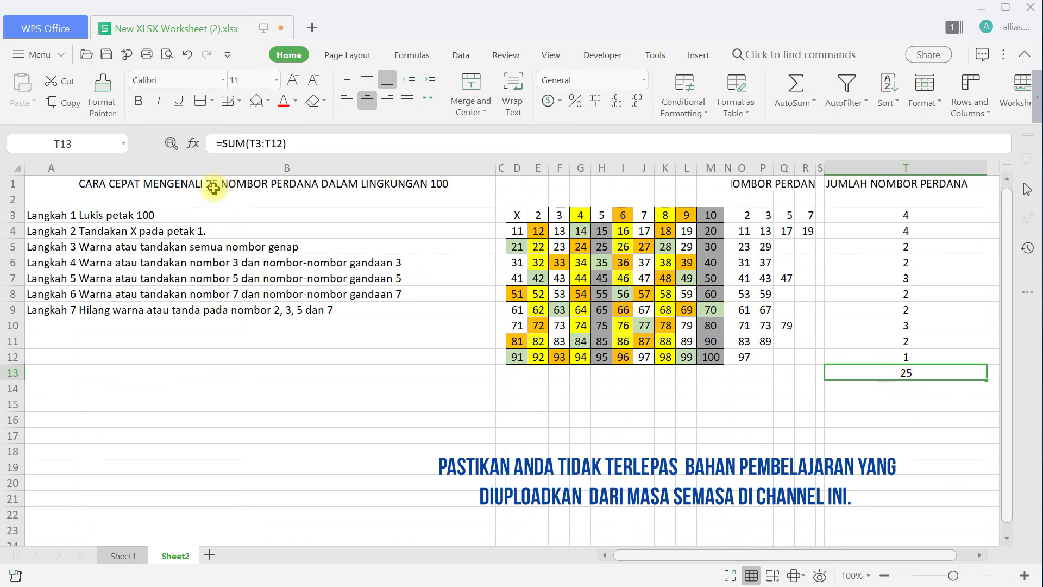
Step: Widen column R so the merged NOMBOR PERDANA heading fits in full
left_click(883, 416)
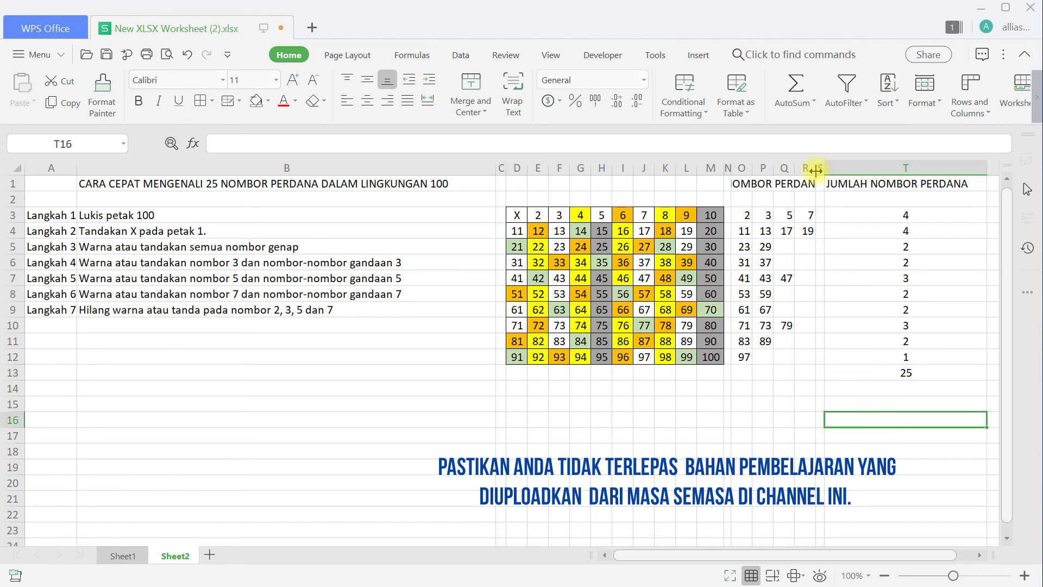
left_click_drag(816, 171, 840, 171)
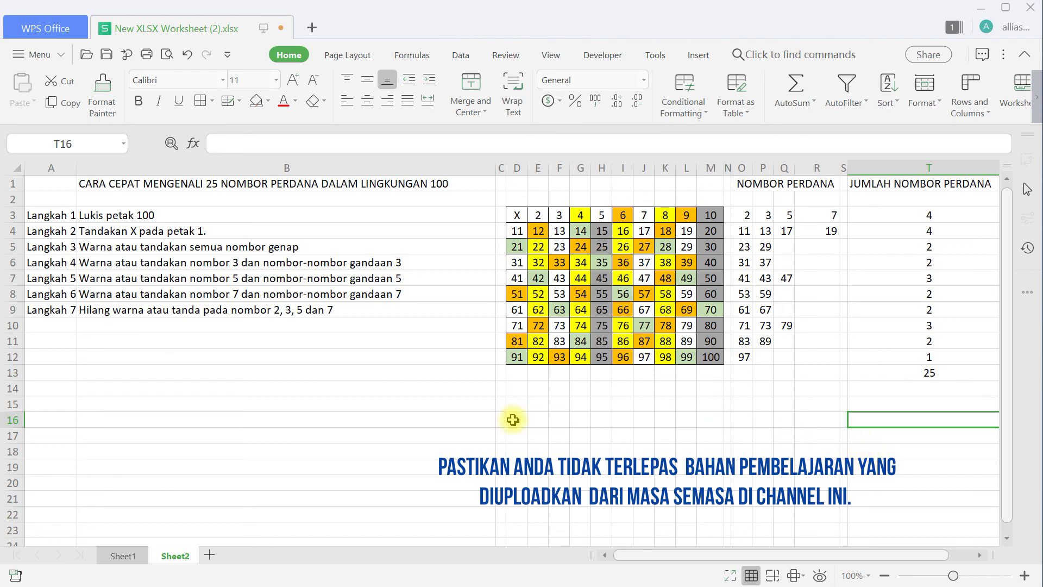
Step: Enter the closing note TQ in cell D14 below the number grid
left_click(524, 390)
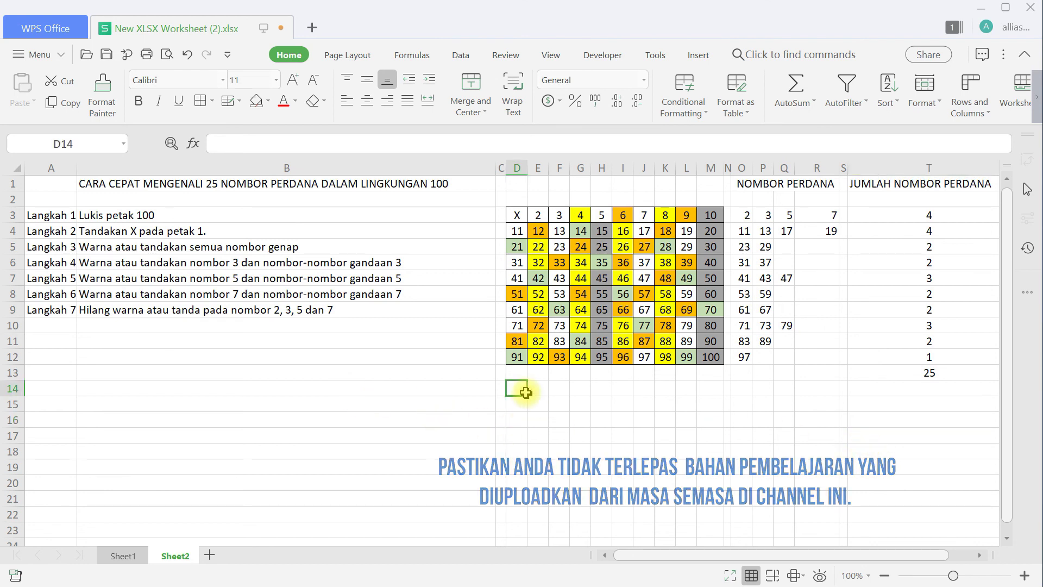
type("t")
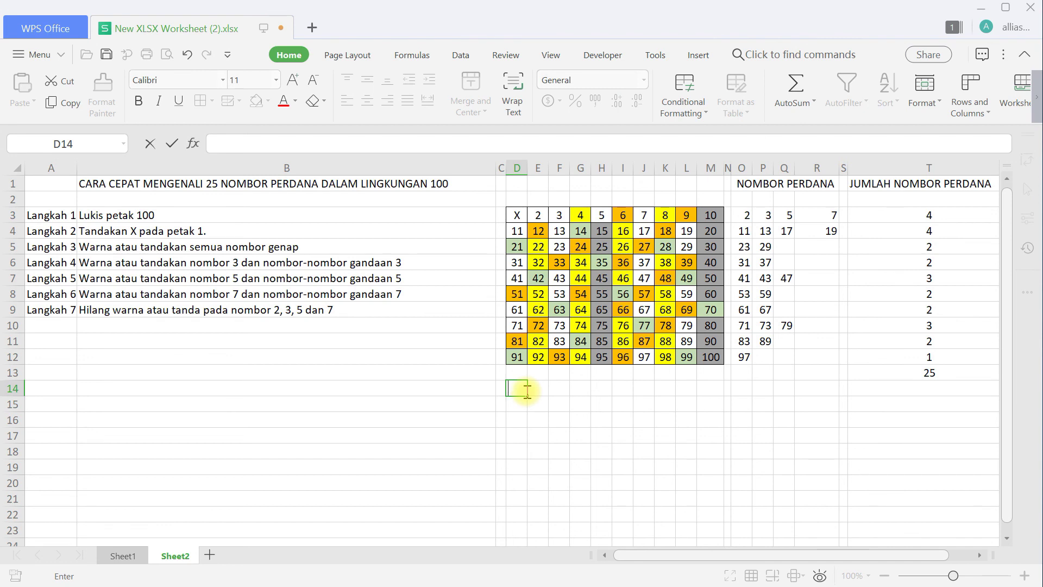
left_click(580, 452)
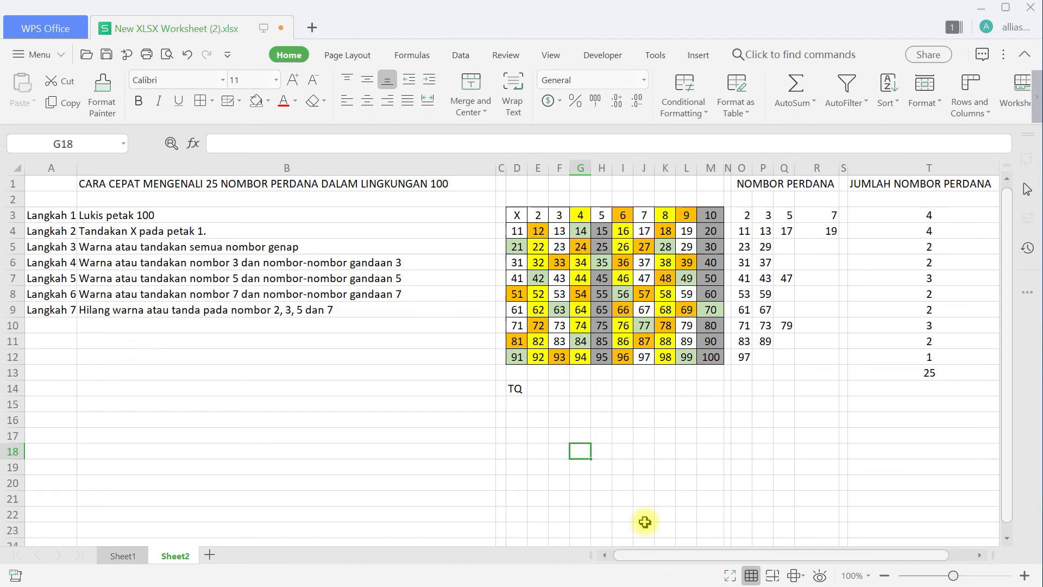